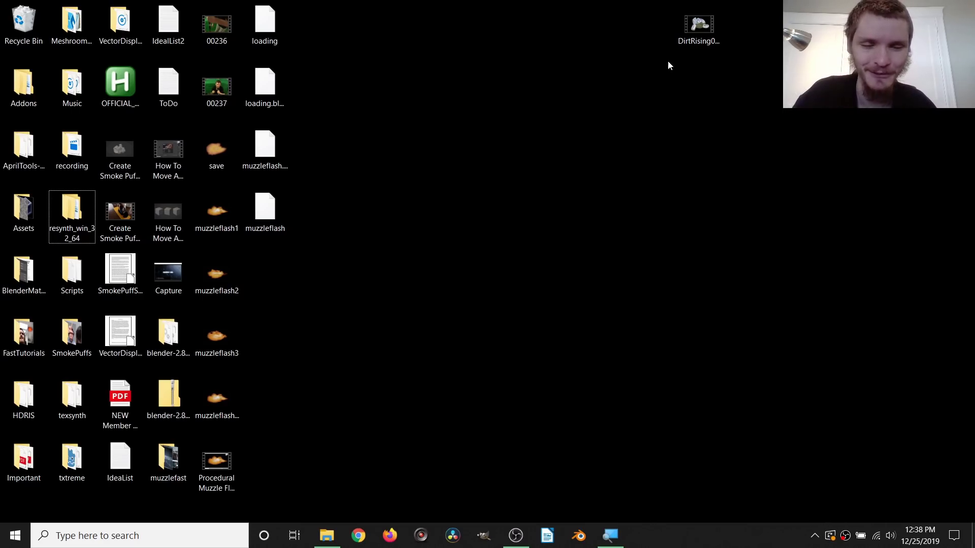
# Play and scrub through the DirtRising0001-0090 video to examine how the dirt climbs up the monkey head, and close it
pyautogui.doubleClick(700, 26)
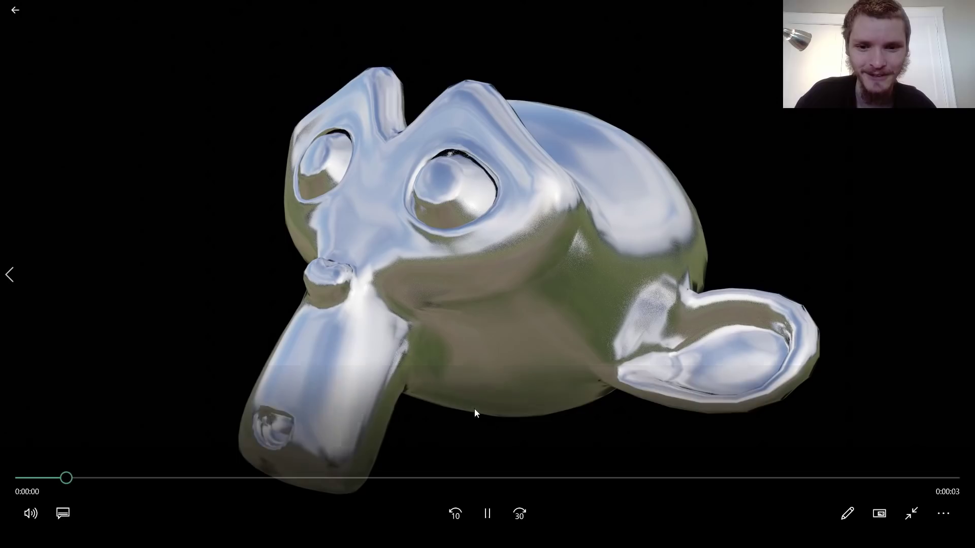
pyautogui.click(487, 512)
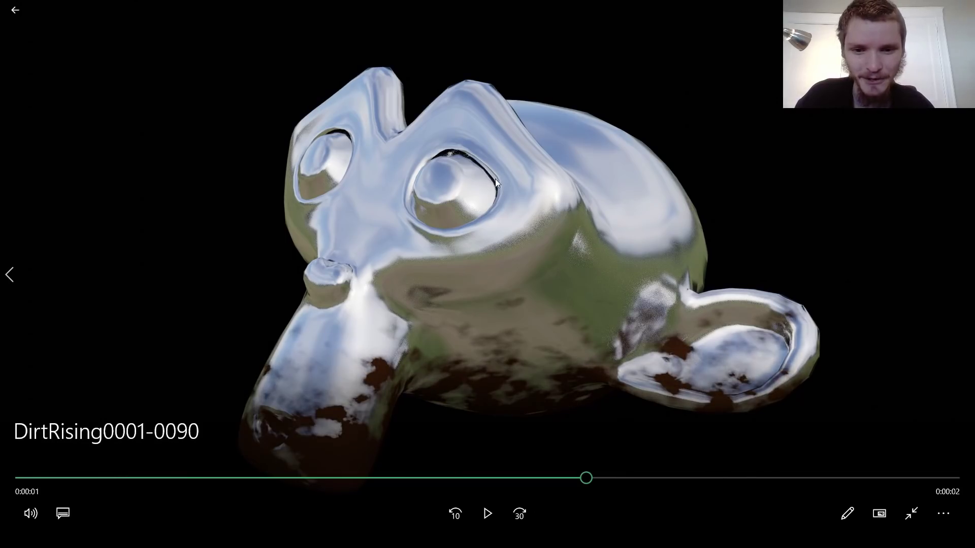
pyautogui.moveTo(590, 483); pyautogui.dragTo(714, 453)
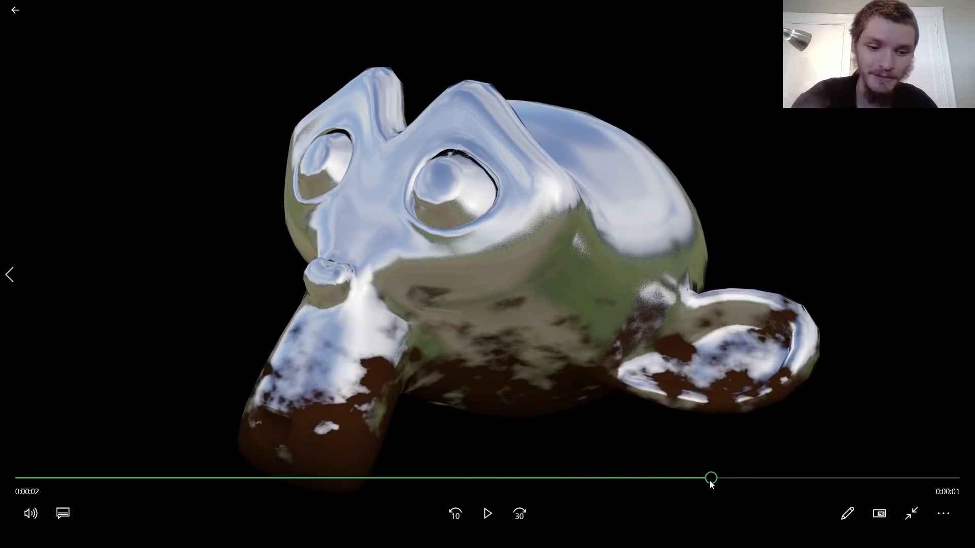
pyautogui.click(163, 479)
pyautogui.click(477, 516)
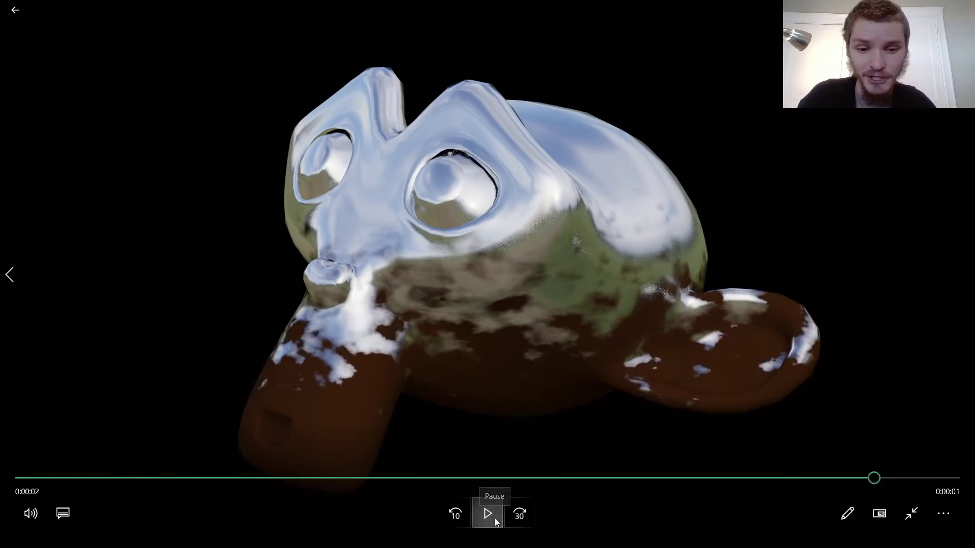
pyautogui.click(495, 517)
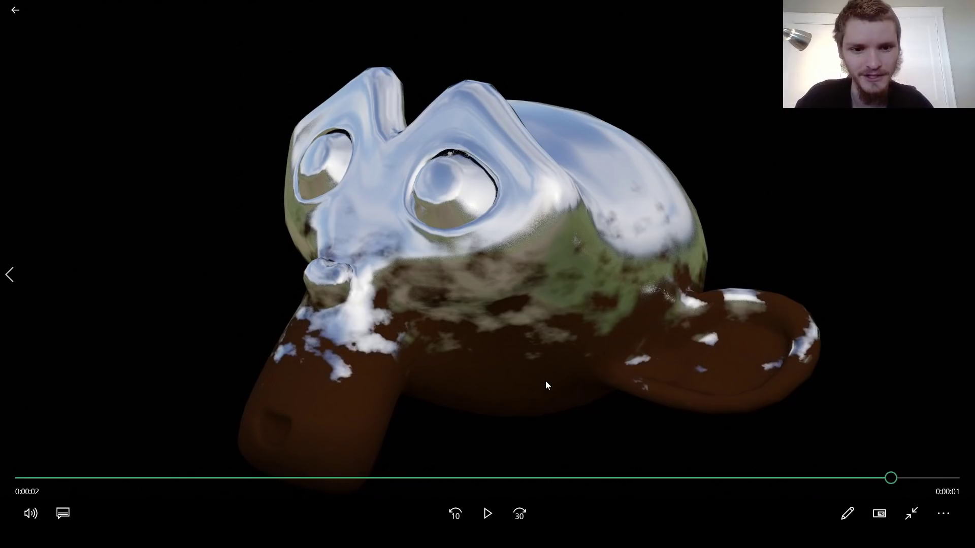
pyautogui.moveTo(894, 479); pyautogui.dragTo(855, 486)
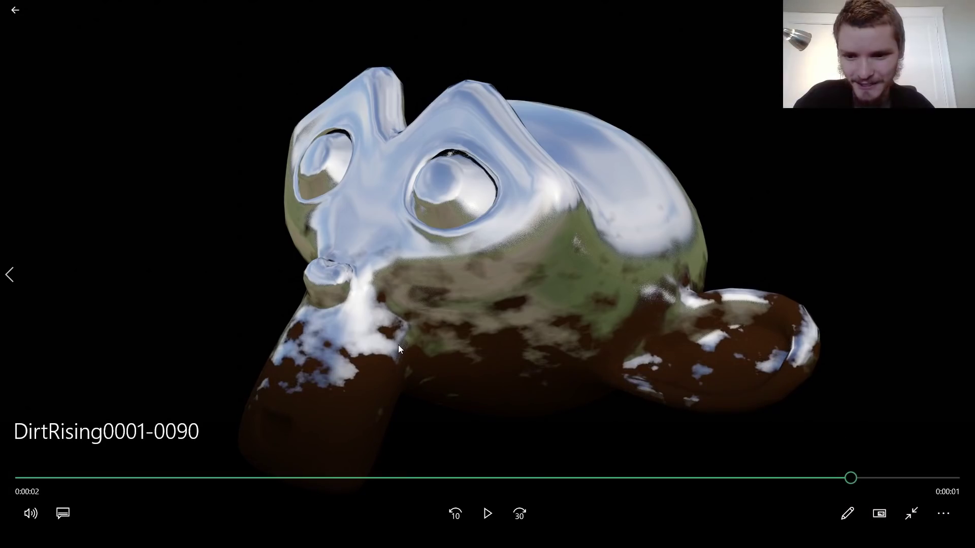
pyautogui.click(963, 6)
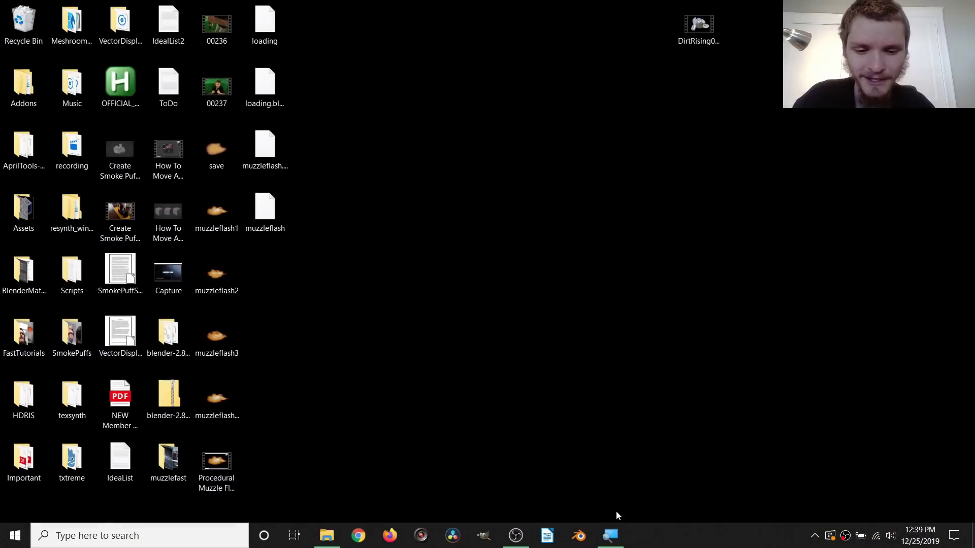
# Start Blender and delete all the default objects from the scene
pyautogui.click(578, 536)
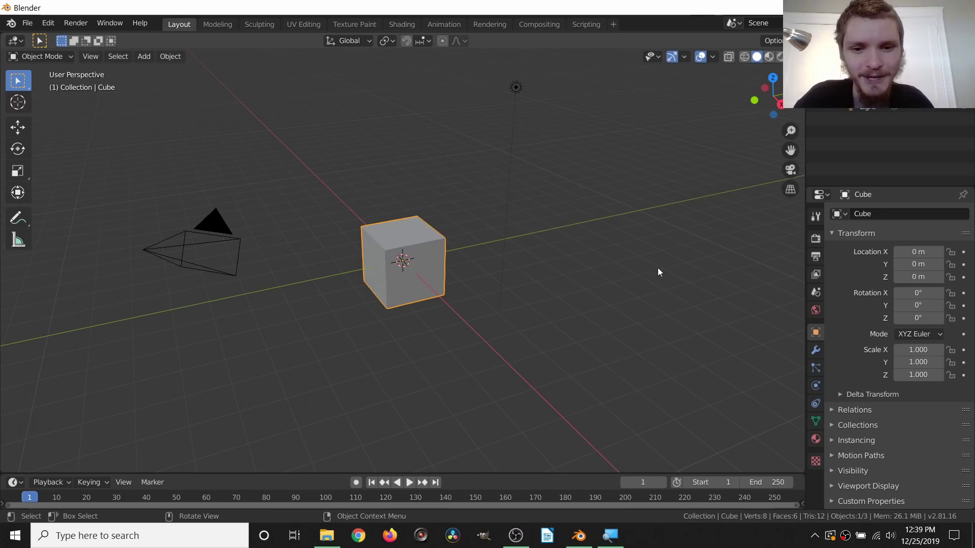
pyautogui.press('q')
pyautogui.click(421, 176)
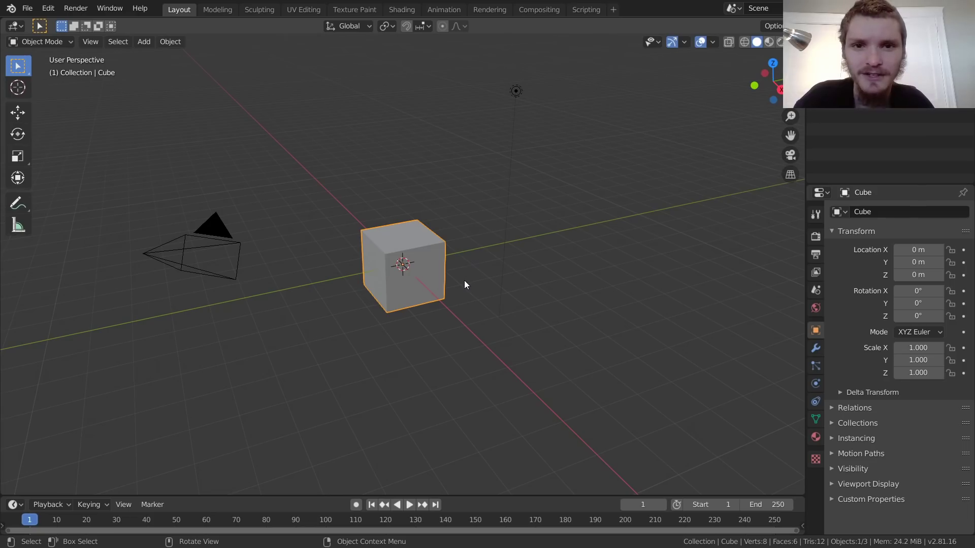
pyautogui.press('a')
pyautogui.press('x')
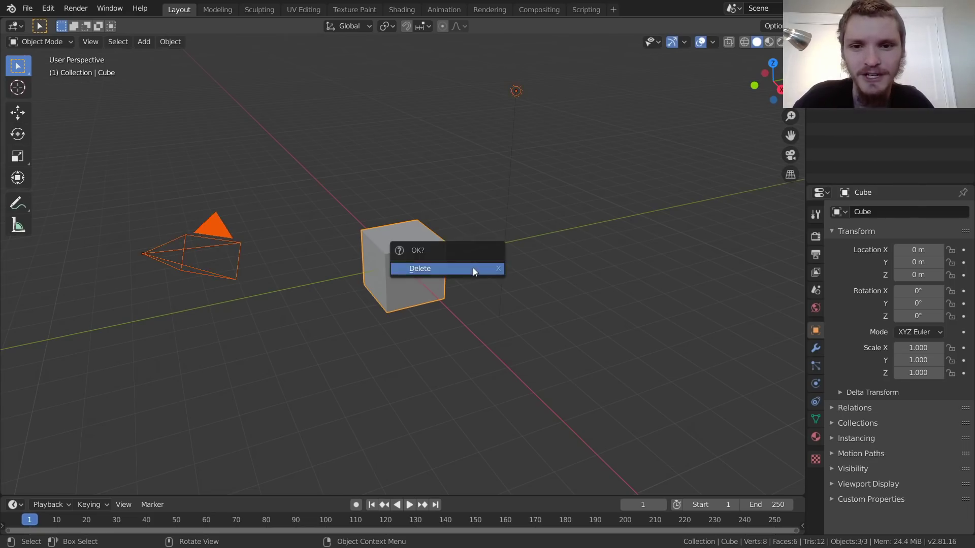
pyautogui.click(473, 267)
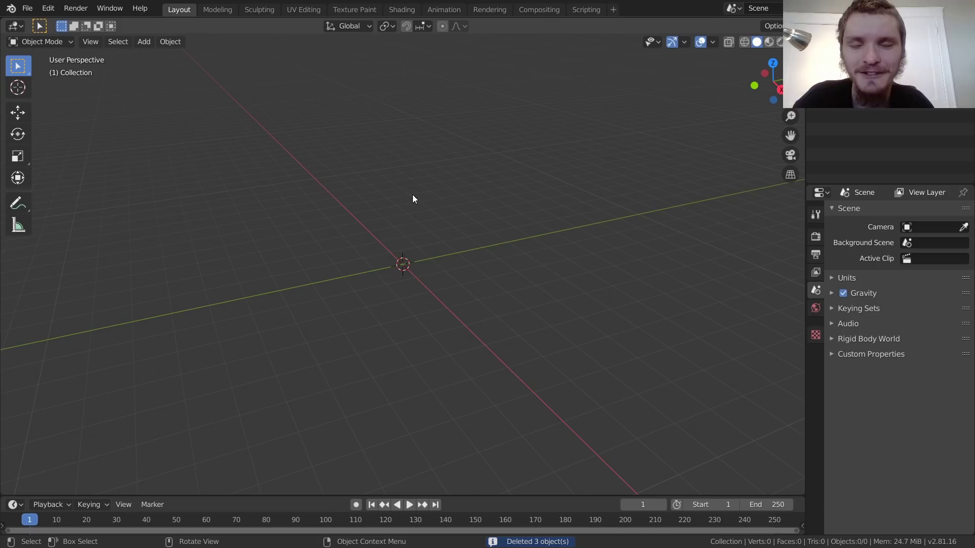
# Add a Monkey mesh at the world origin
pyautogui.hotkey('shift', 'a')
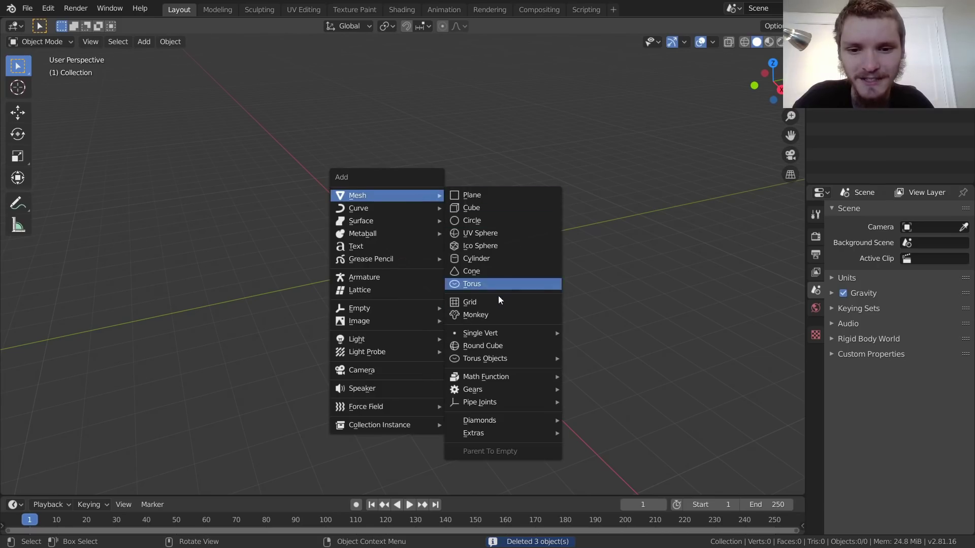
pyautogui.click(476, 315)
pyautogui.scroll(3, 408, 269)
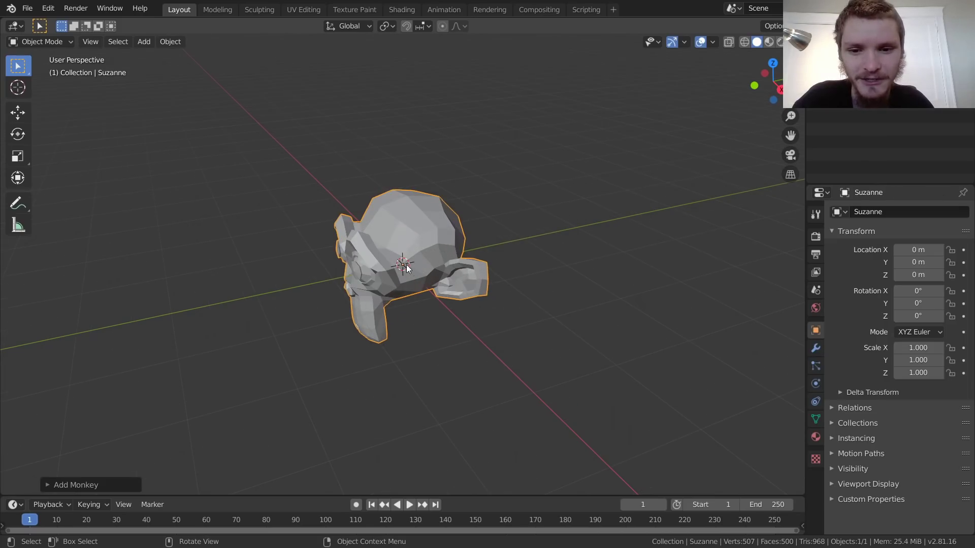
# In side view, rotate the monkey to about -33.9° around X and raise it to about 0.557 m on Z
pyautogui.press('KP_3')
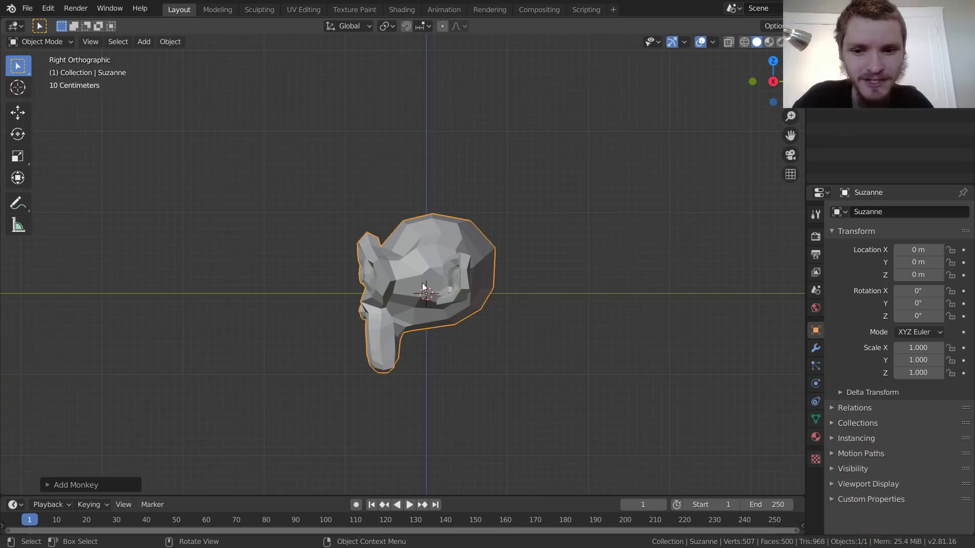
pyautogui.scroll(2, 383, 349)
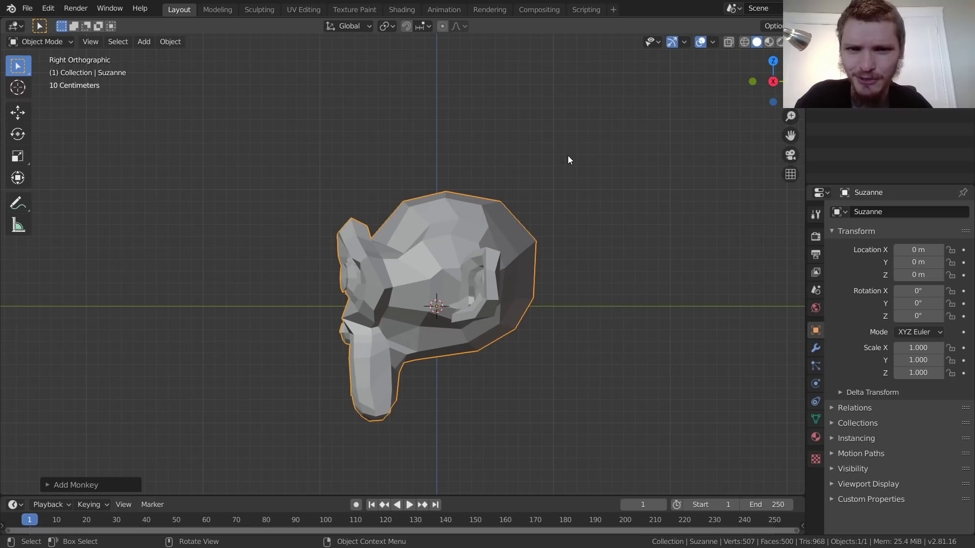
pyautogui.press('r')
pyautogui.click(637, 247)
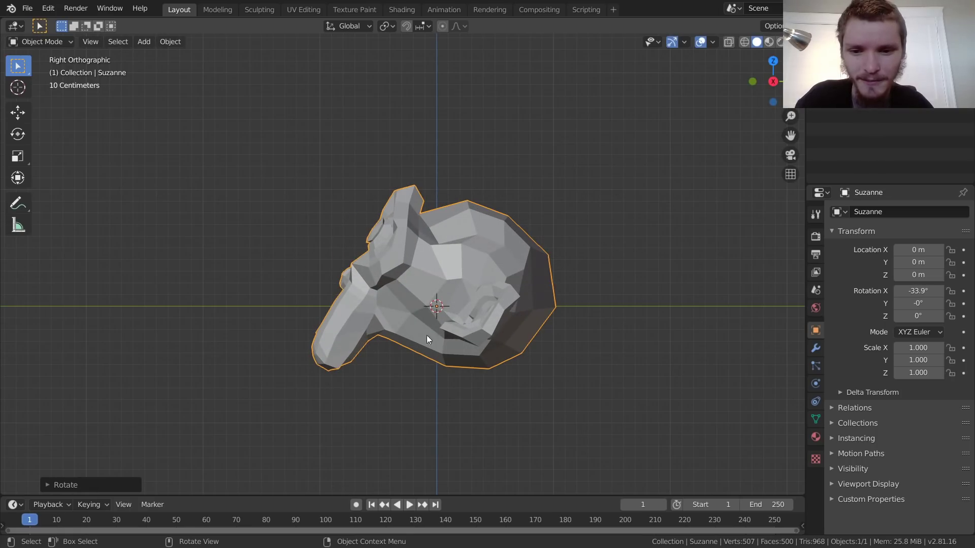
pyautogui.press('g')
pyautogui.press('z')
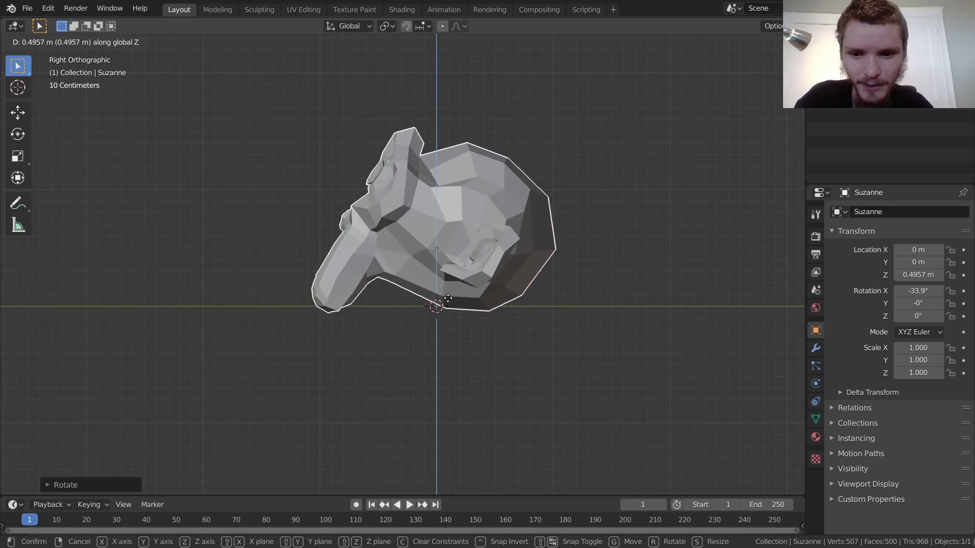
pyautogui.click(450, 292)
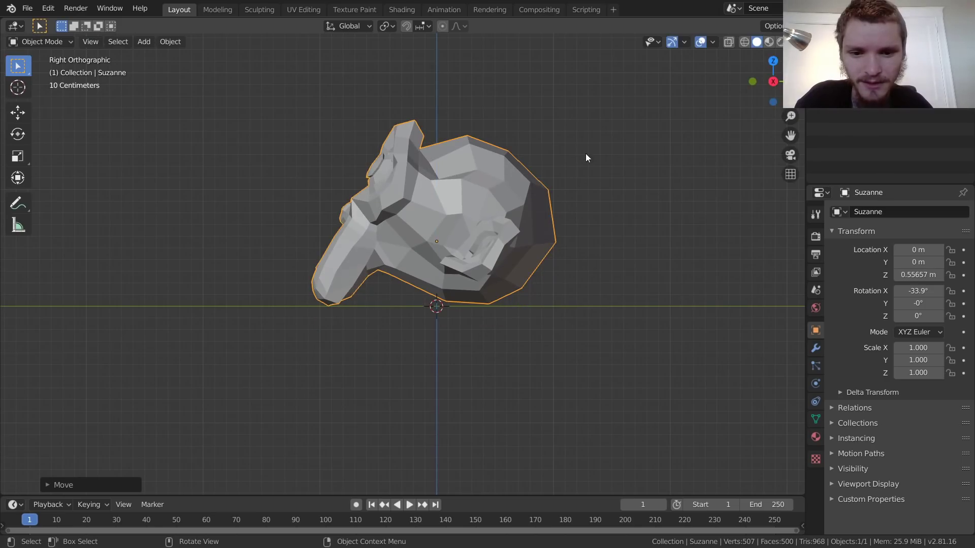
pyautogui.press('r')
pyautogui.press('x')
pyautogui.press('Escape')
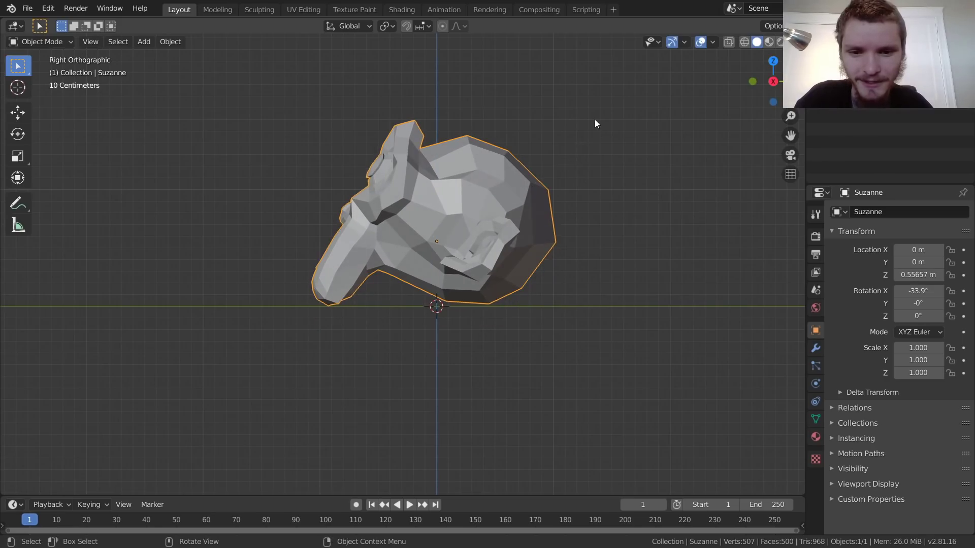
# Fine-tune the monkey's X rotation to about -35.3° and lower its Z location to about 0.513 m
pyautogui.press('r')
pyautogui.press('x')
pyautogui.click(599, 124)
pyautogui.press('g')
pyautogui.press('z')
pyautogui.click(527, 181)
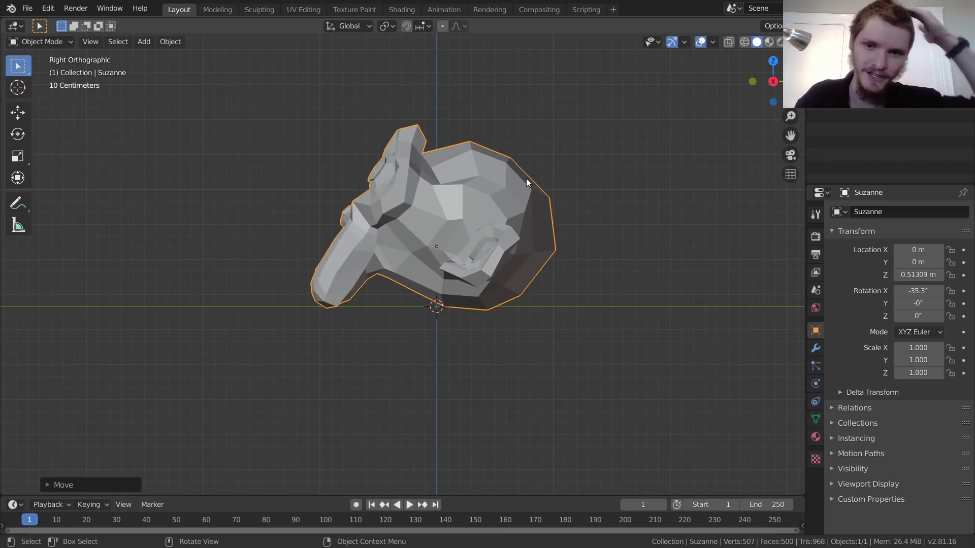
# Apply a Subdivision Surface modifier with 2 viewport subdivisions to the monkey and shade it smooth
pyautogui.moveTo(437, 194); pyautogui.dragTo(417, 239, button='middle')
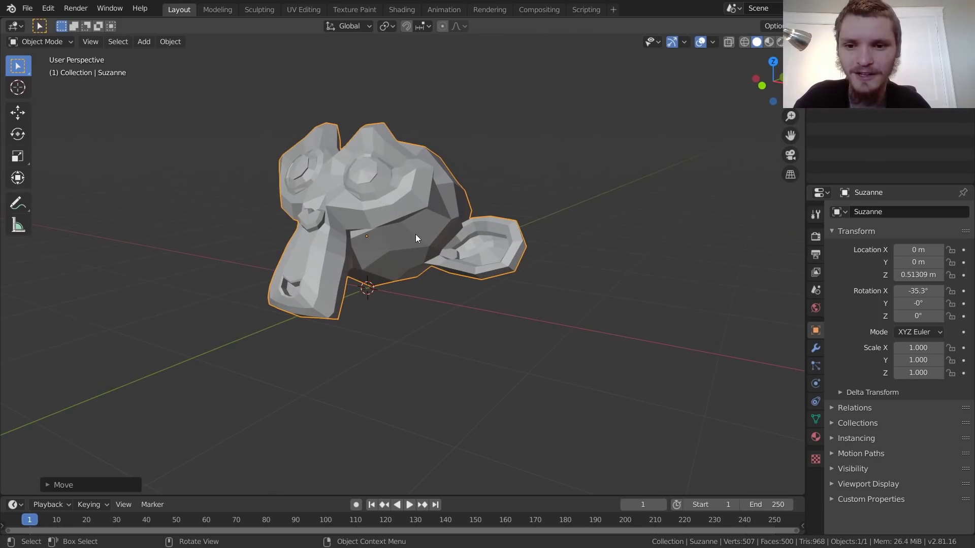
pyautogui.click(815, 349)
pyautogui.click(860, 211)
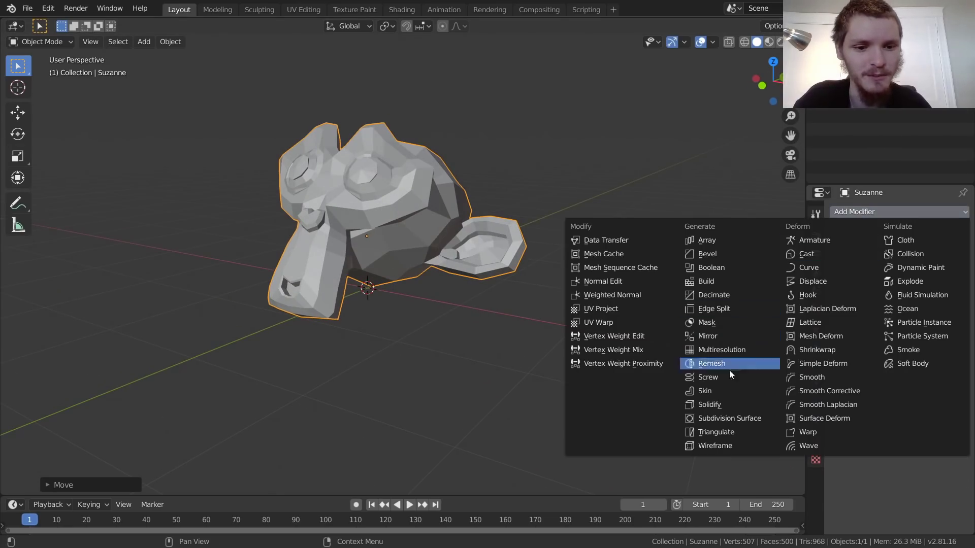
pyautogui.click(721, 418)
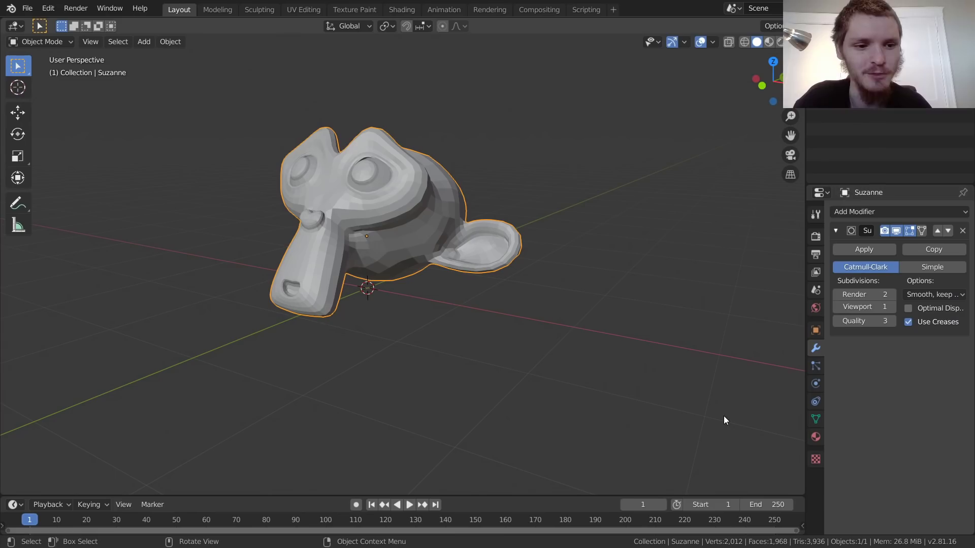
pyautogui.click(892, 308)
pyautogui.click(863, 249)
pyautogui.rightClick(411, 209)
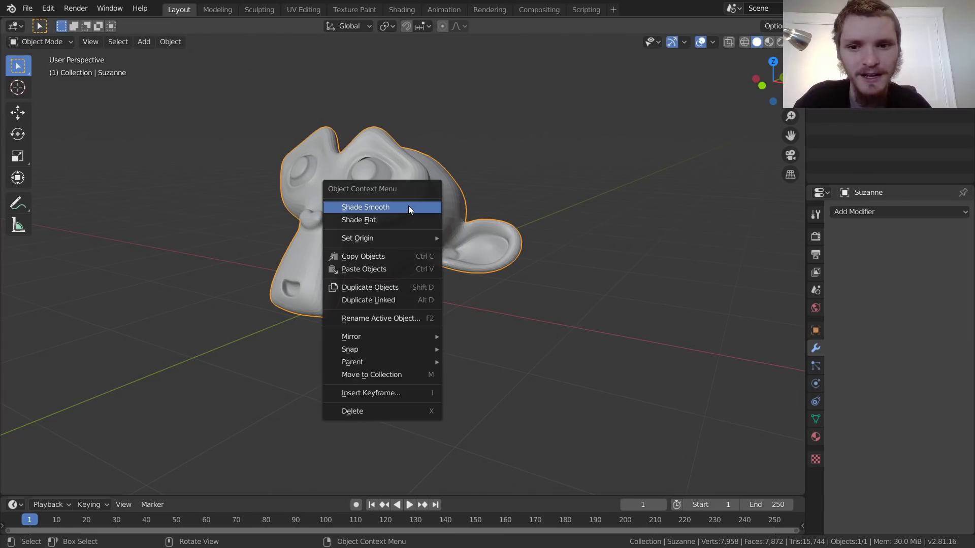
pyautogui.click(409, 208)
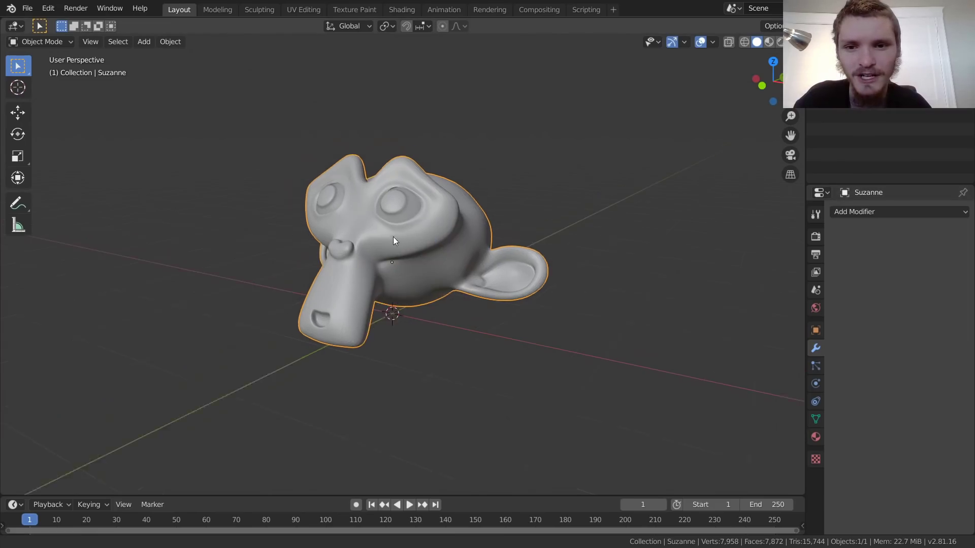
# In the Shading workspace, create a new material for the monkey and delete its Principled BSDF node
pyautogui.click(402, 9)
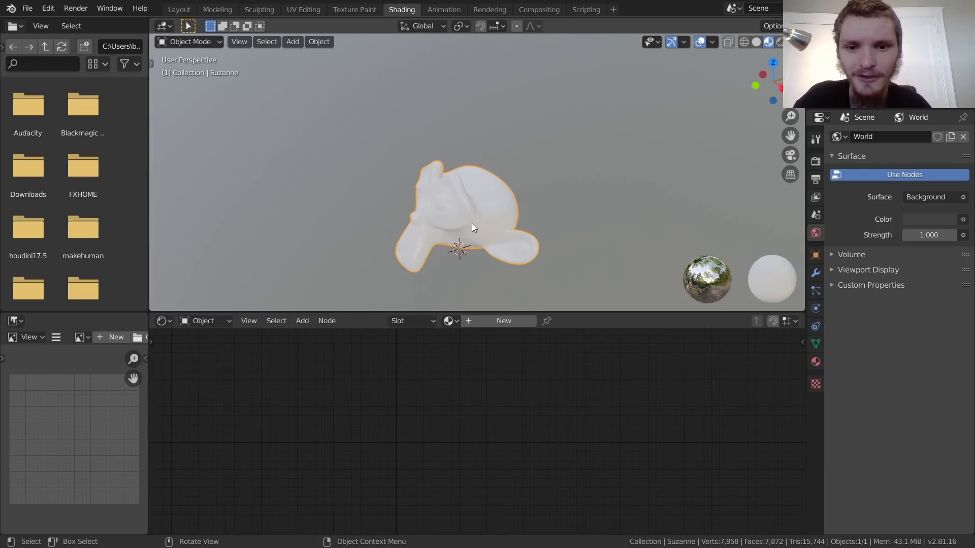
pyautogui.keyDown('shift'); pyautogui.moveTo(471, 224); pyautogui.dragTo(495, 176, button='middle'); pyautogui.keyUp('shift')
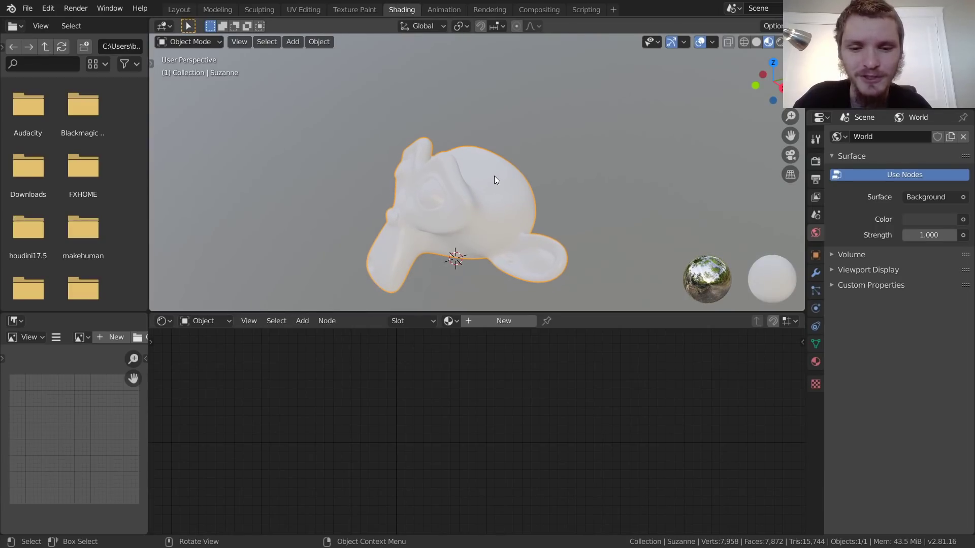
pyautogui.click(506, 321)
pyautogui.moveTo(347, 359); pyautogui.dragTo(421, 446, button='middle')
pyautogui.click(435, 426)
pyautogui.click(538, 398)
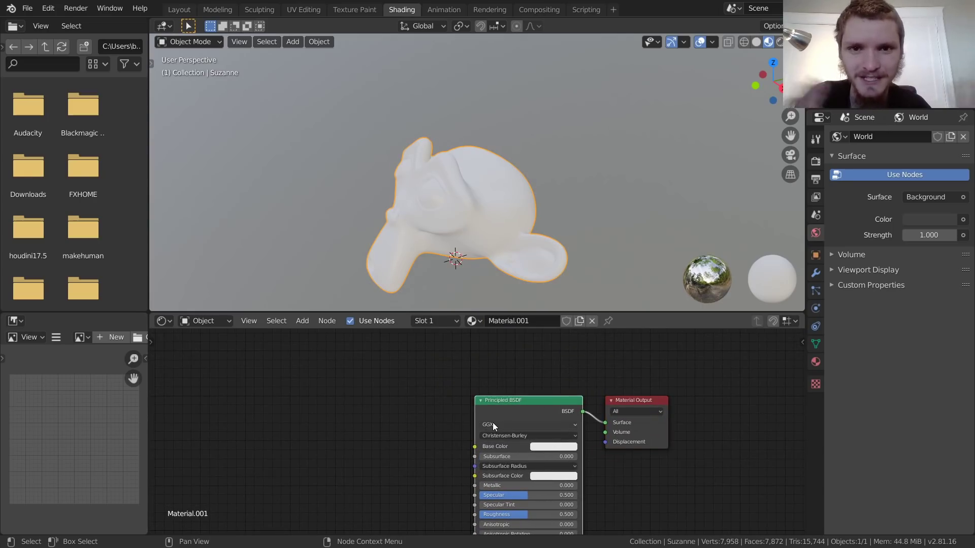
pyautogui.press('Delete')
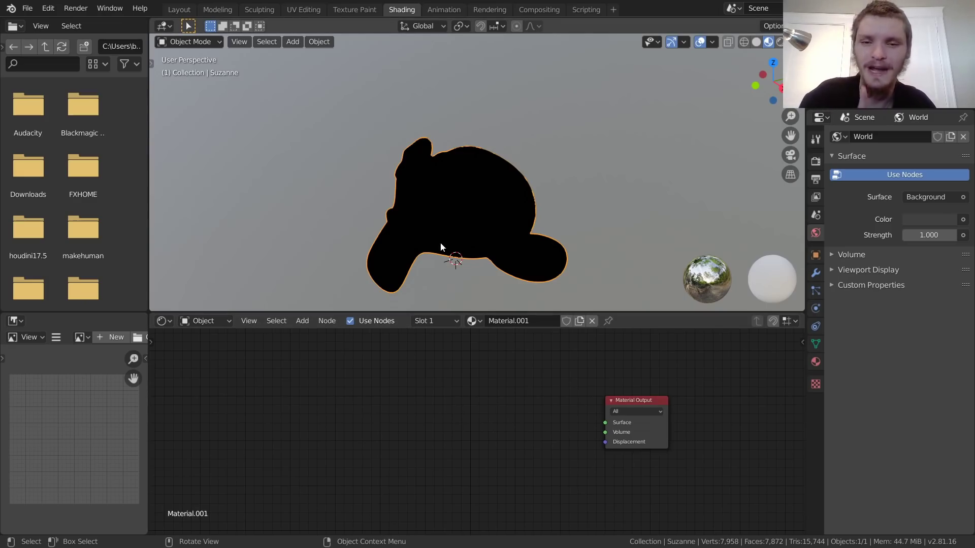
# Add a Geometry node to the monkey's material, placed ahead of the Material Output node
pyautogui.moveTo(441, 242); pyautogui.dragTo(462, 223, button='middle')
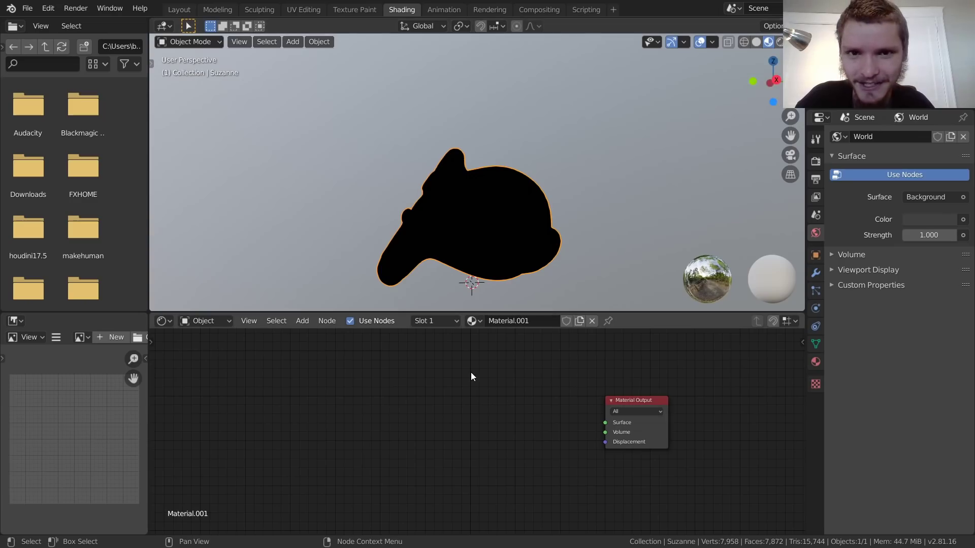
pyautogui.hotkey('shift', 'a')
pyautogui.click(391, 372)
pyautogui.write('ge')
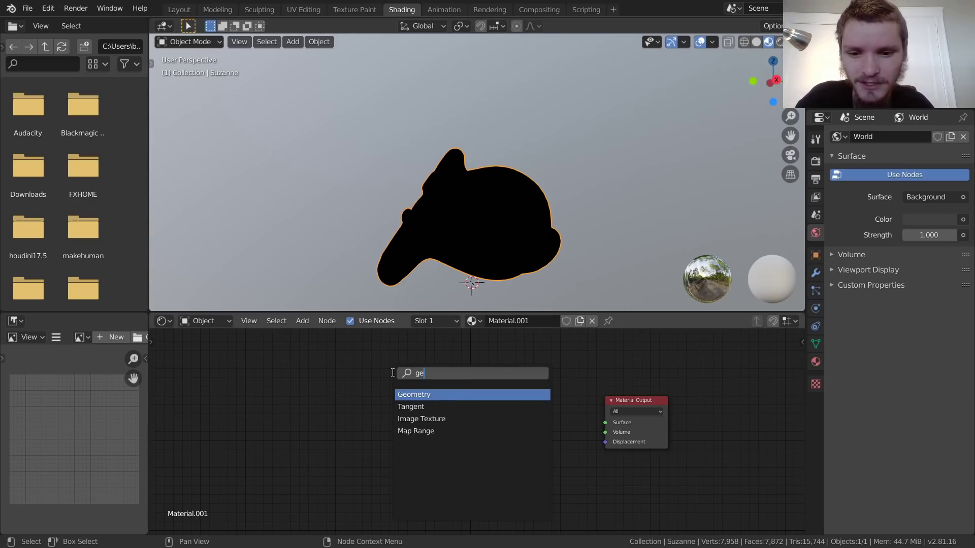
pyautogui.press('Return')
pyautogui.click(420, 414)
# Connect the Geometry node's Position output to the Material Output's Surface input and shift the Geometry node slightly
pyautogui.moveTo(412, 415); pyautogui.dragTo(450, 382)
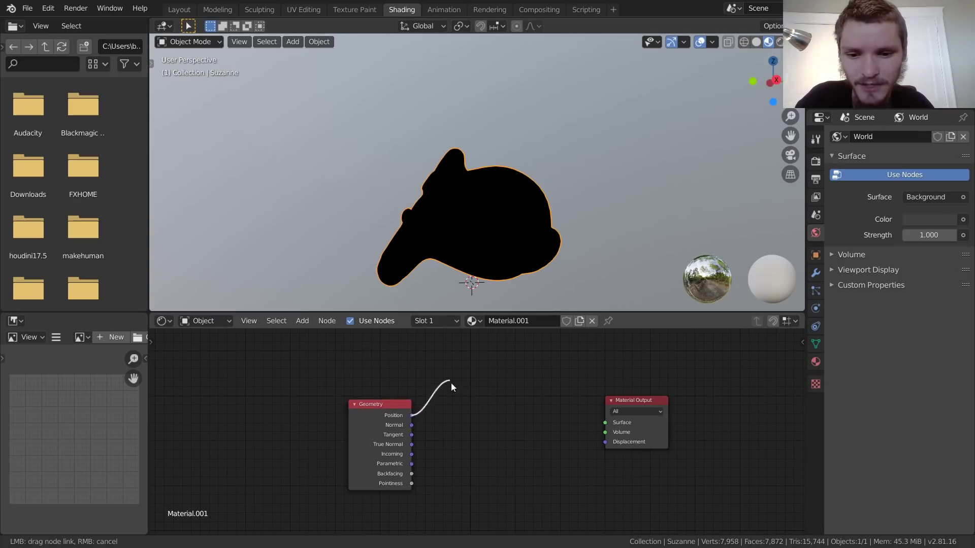
pyautogui.moveTo(547, 418); pyautogui.dragTo(605, 422)
pyautogui.click(399, 404)
pyautogui.moveTo(399, 404); pyautogui.dragTo(422, 392)
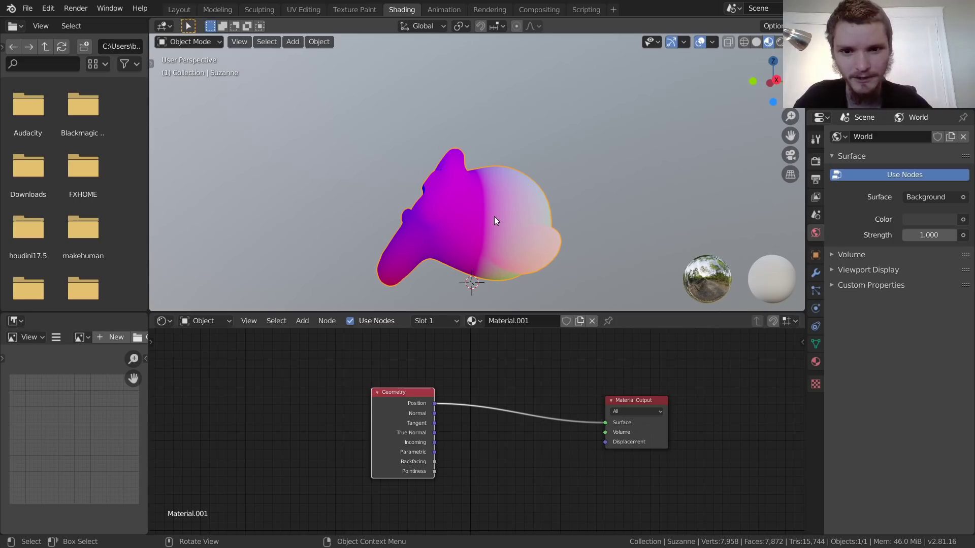
# Try moving and rotating the monkey to test how its position-based shading responds, undoing each transform
pyautogui.moveTo(494, 216); pyautogui.dragTo(418, 160, button='middle')
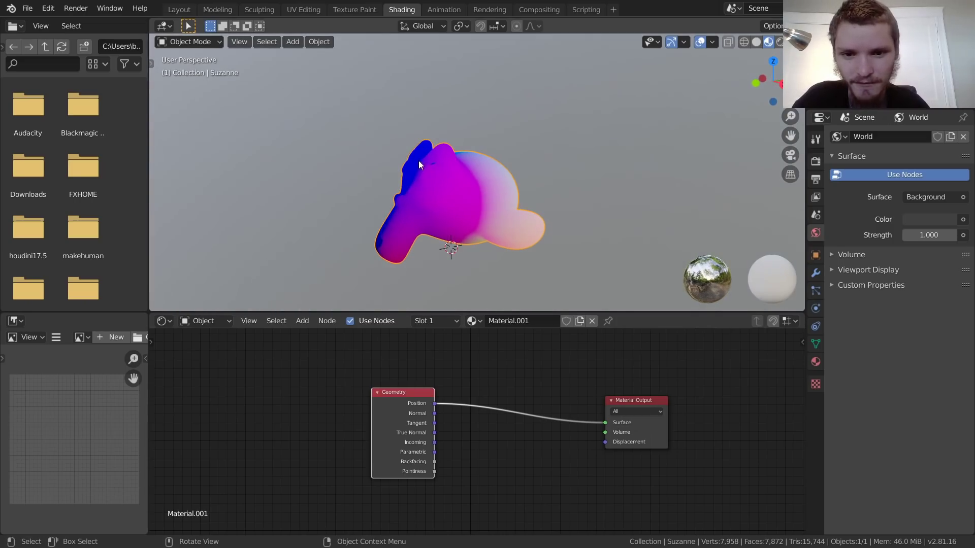
pyautogui.press('g')
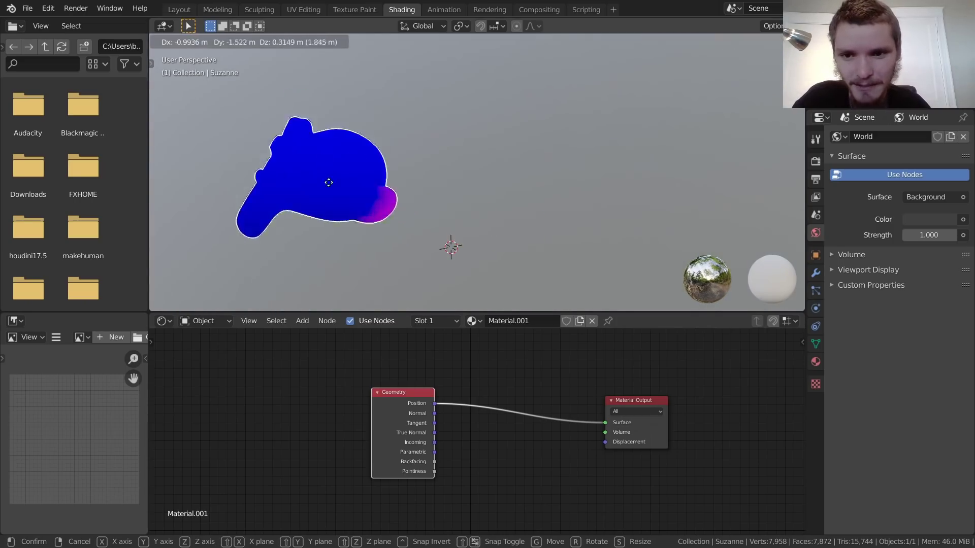
pyautogui.click(450, 191)
pyautogui.hotkey('ctrl', 'z')
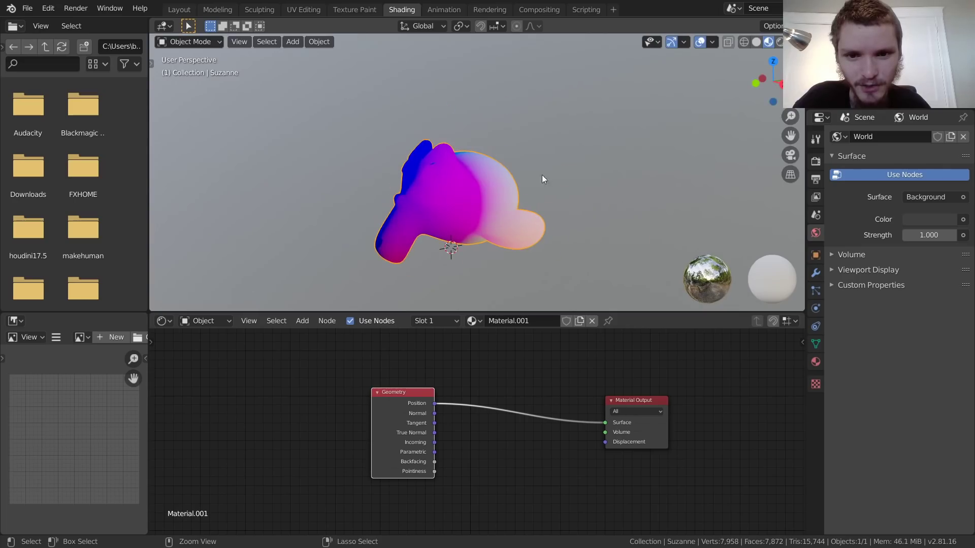
pyautogui.press('r')
pyautogui.click(563, 166)
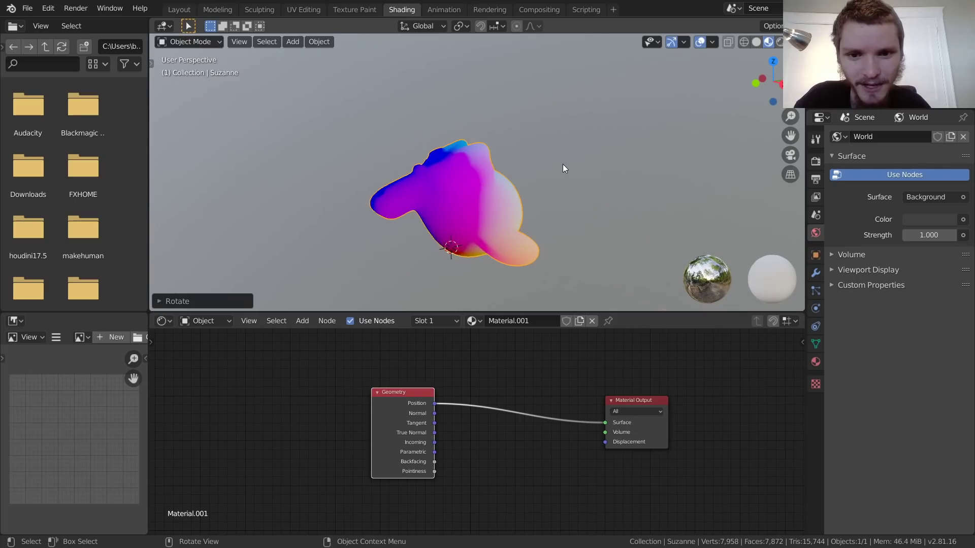
pyautogui.hotkey('ctrl', 'z')
# Move the Geometry node away from the Material Output and insert a Separate XYZ node on the link between them
pyautogui.moveTo(389, 397); pyautogui.dragTo(283, 405)
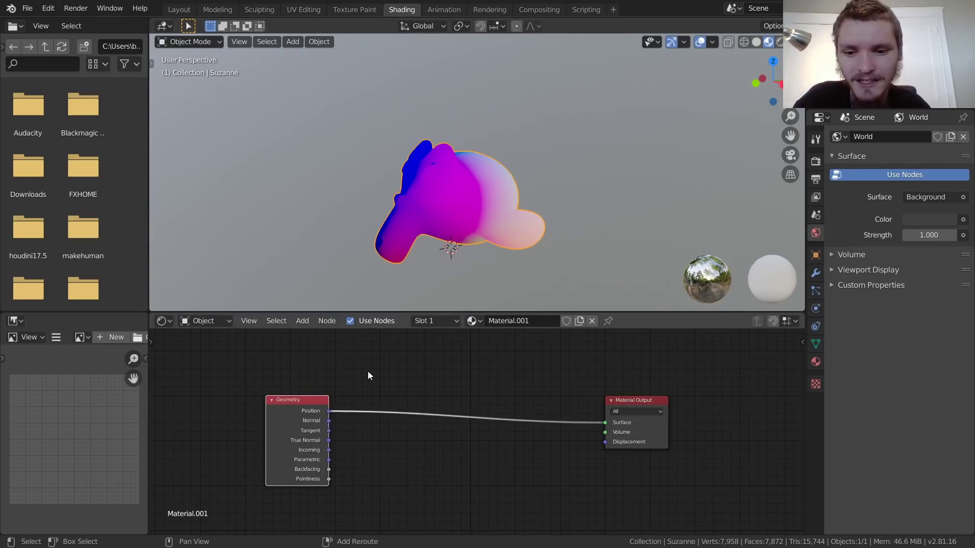
pyautogui.hotkey('shift', 'a')
pyautogui.click(373, 369)
pyautogui.write('sep')
pyautogui.press('Down')
pyautogui.press('Down')
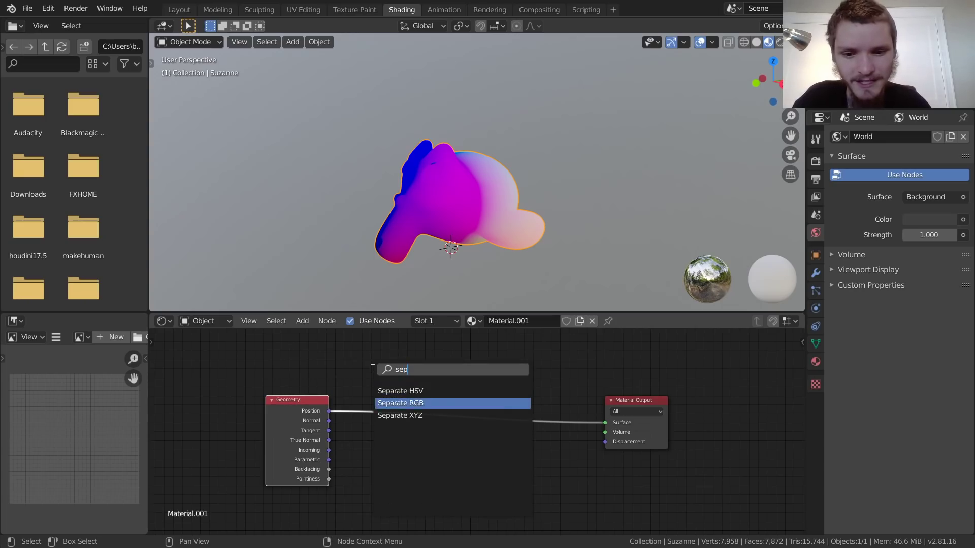
pyautogui.press('Return')
pyautogui.click(372, 369)
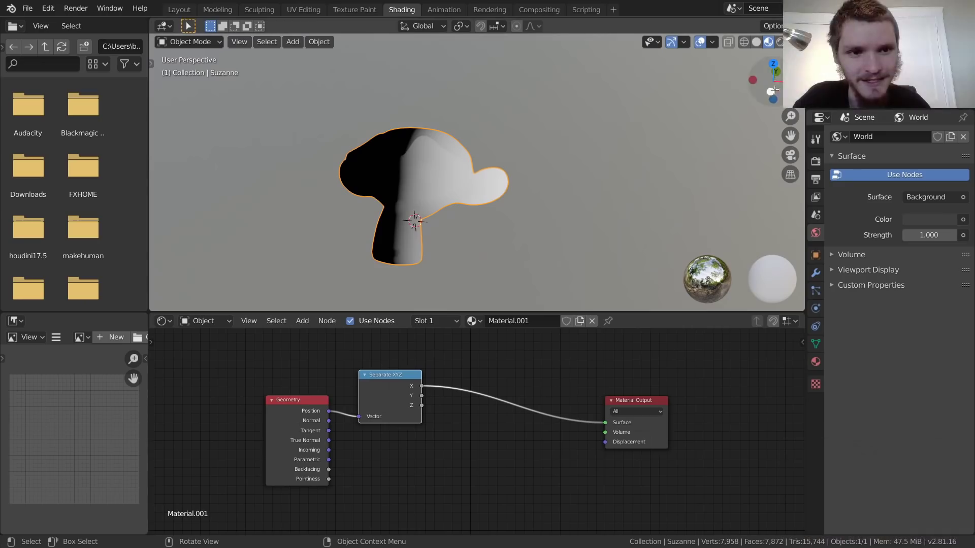
# Show the X, Y and Z axis lines in the viewport overlays and return to Material Preview shading
pyautogui.click(793, 42)
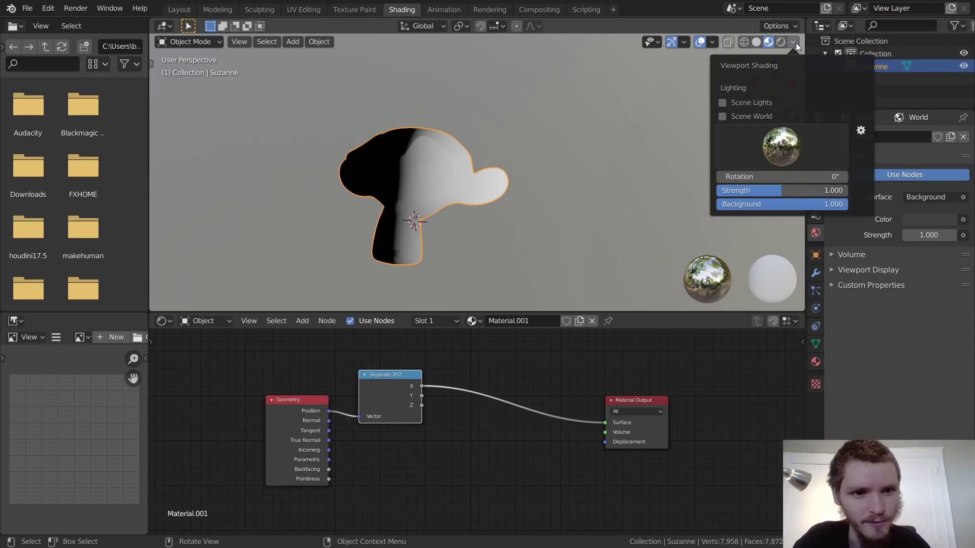
pyautogui.click(756, 42)
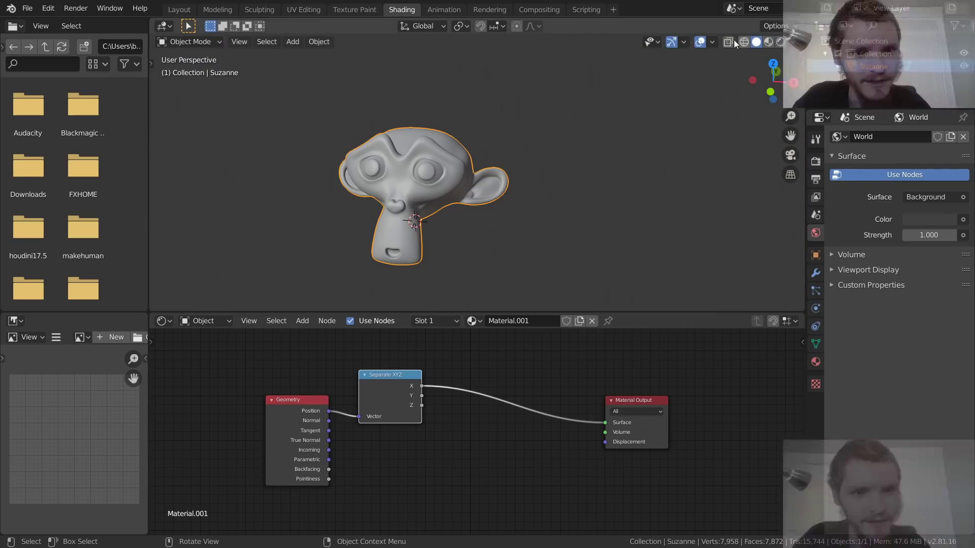
pyautogui.click(713, 40)
pyautogui.click(752, 101)
pyautogui.click(767, 101)
pyautogui.click(780, 101)
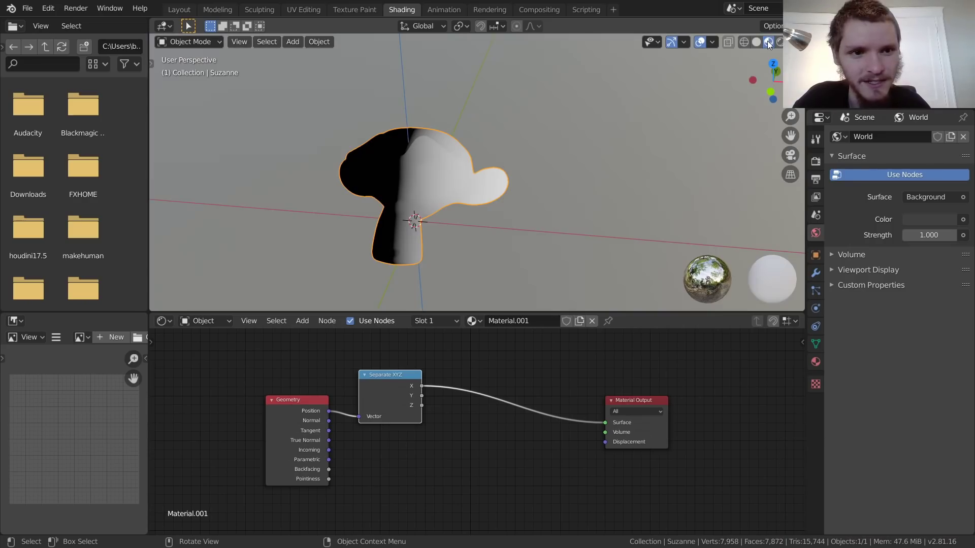
pyautogui.click(768, 42)
pyautogui.moveTo(406, 199); pyautogui.dragTo(380, 210, button='middle')
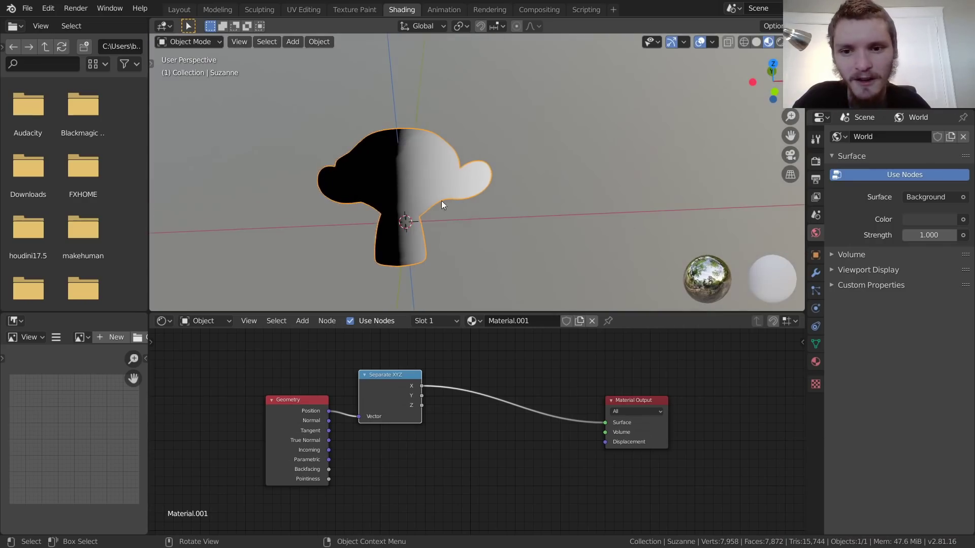
# Preview the Separate XYZ outputs through a Viewer node, ending on Z, and move the Viewer and Material Output nodes farther away
pyautogui.keyDown('ctrl'); pyautogui.keyDown('shift'); pyautogui.click(384, 376); pyautogui.keyUp('shift'); pyautogui.keyUp('ctrl')
pyautogui.moveTo(305, 218); pyautogui.dragTo(387, 171, button='middle')
pyautogui.keyDown('ctrl'); pyautogui.keyDown('shift'); pyautogui.click(407, 376); pyautogui.keyUp('shift'); pyautogui.keyUp('ctrl')
pyautogui.moveTo(510, 363); pyautogui.dragTo(369, 364, button='middle')
pyautogui.moveTo(585, 463); pyautogui.dragTo(464, 346)
pyautogui.moveTo(473, 383); pyautogui.dragTo(577, 395)
# Insert a Math Add node on the link between the Z output and the Viewer, and set its value to -0.480
pyautogui.hotkey('shift', 'a')
pyautogui.click(378, 374)
pyautogui.write('math')
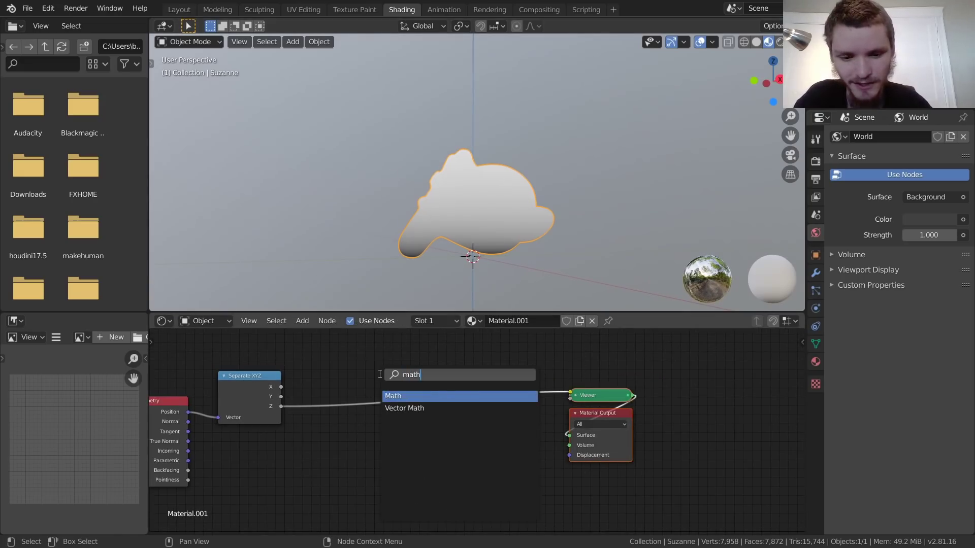
pyautogui.press('Return')
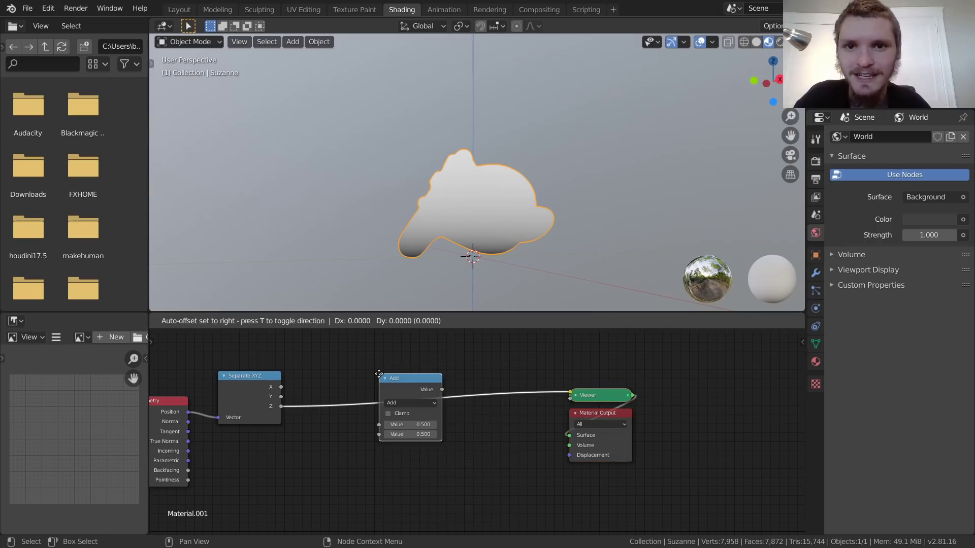
pyautogui.click(380, 375)
pyautogui.moveTo(410, 435)
pyautogui.mouseDown()
pyautogui.moveTo(440, 435)
pyautogui.moveTo(305, 435)
pyautogui.mouseUp()
pyautogui.moveTo(365, 434); pyautogui.dragTo(389, 434)
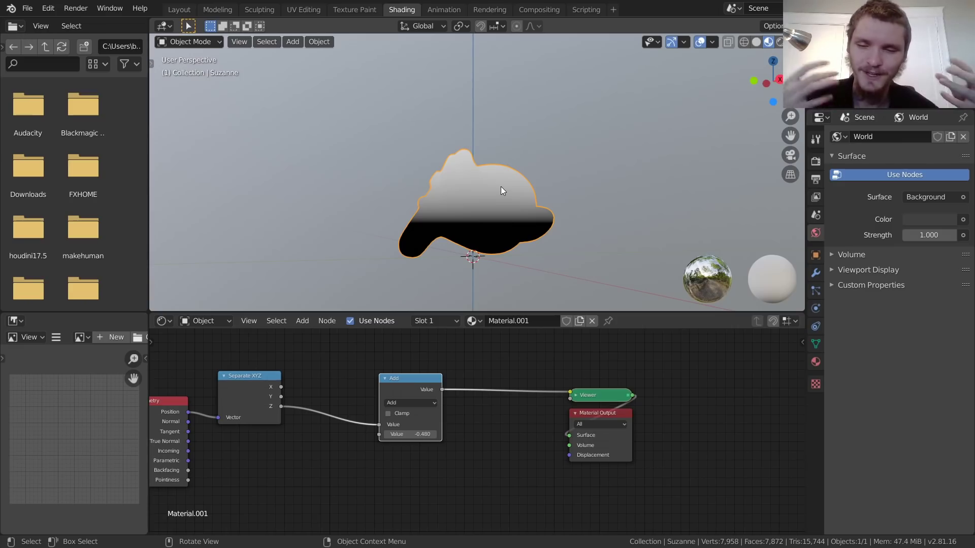
# Move the Viewer, Material Output and Math Add nodes farther from the Separate XYZ node to make room in the chain
pyautogui.moveTo(666, 479); pyautogui.dragTo(751, 401)
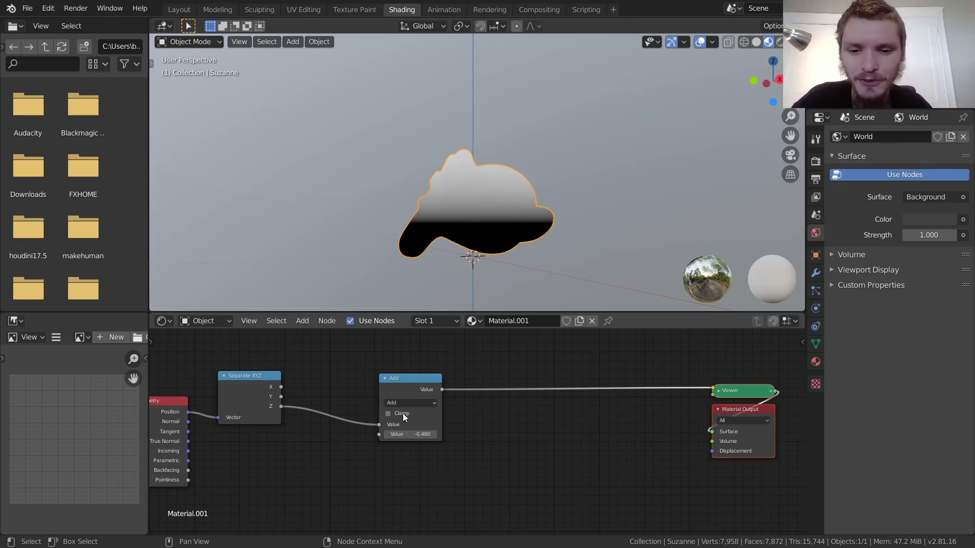
pyautogui.moveTo(403, 414); pyautogui.dragTo(529, 411, button='middle')
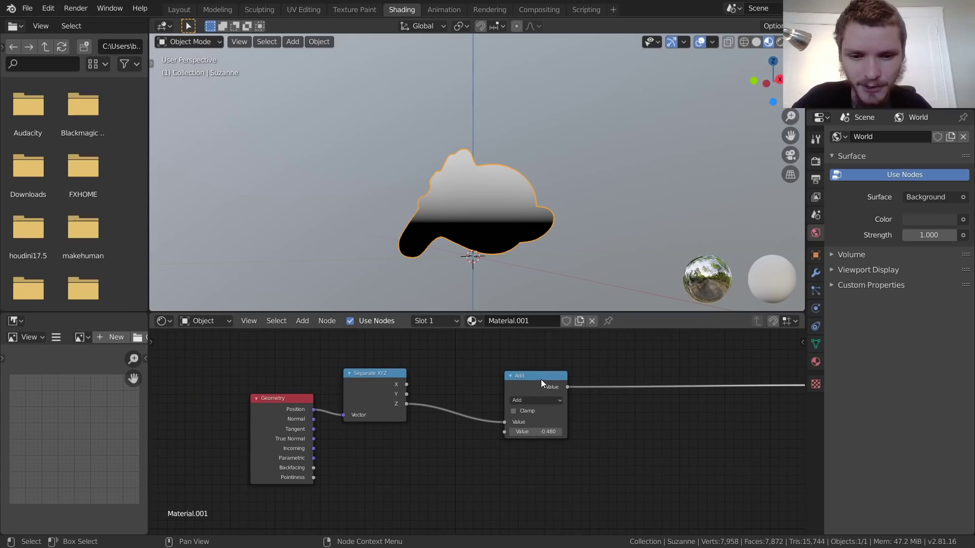
pyautogui.moveTo(535, 379); pyautogui.dragTo(699, 379)
pyautogui.moveTo(725, 380); pyautogui.dragTo(570, 381, button='middle')
pyautogui.moveTo(366, 416); pyautogui.dragTo(464, 406, button='middle')
pyautogui.moveTo(275, 465); pyautogui.dragTo(366, 433, button='middle')
# Add a Noise Texture node below the Geometry node
pyautogui.hotkey('shift', 'a')
pyautogui.click(340, 400)
pyautogui.write('nois')
pyautogui.press('Return')
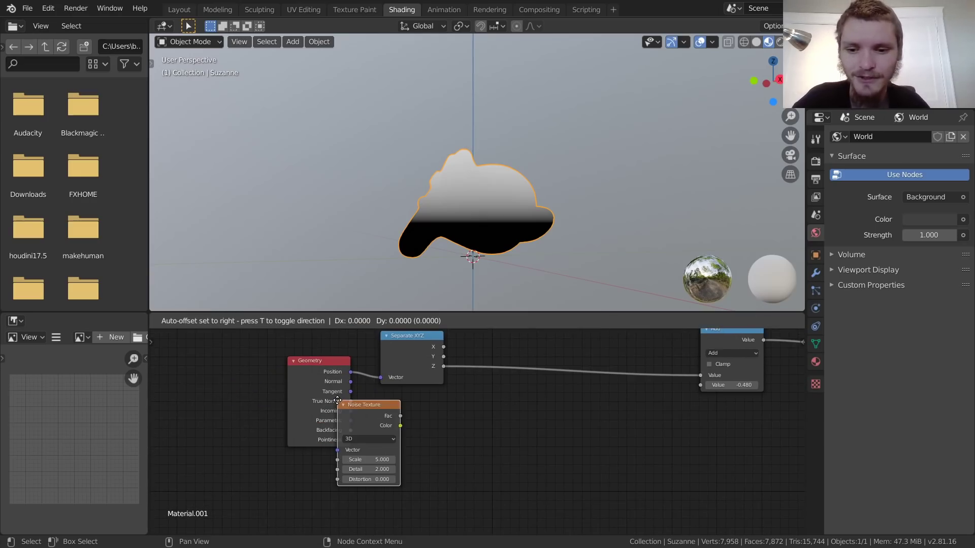
pyautogui.click(306, 454)
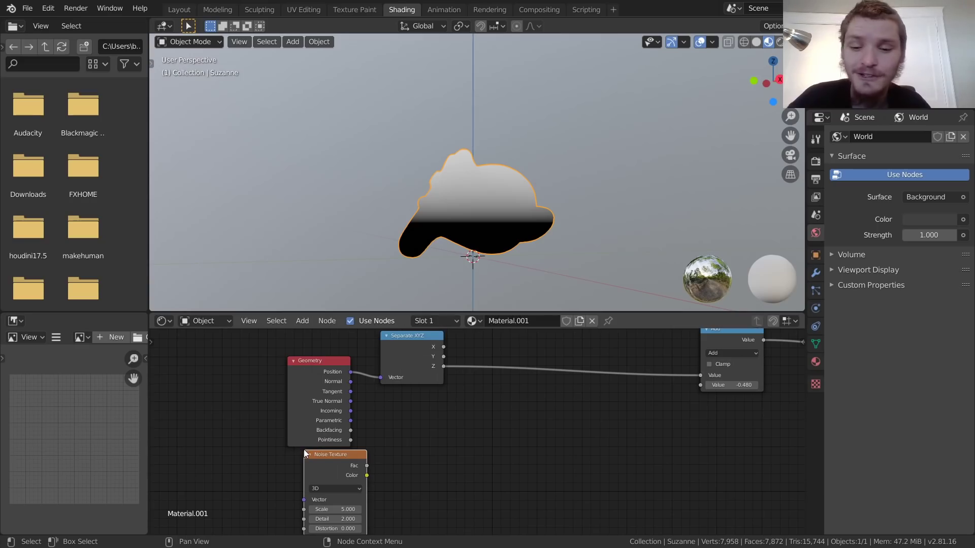
pyautogui.moveTo(441, 424); pyautogui.dragTo(325, 438, button='middle')
pyautogui.moveTo(341, 415); pyautogui.dragTo(217, 352)
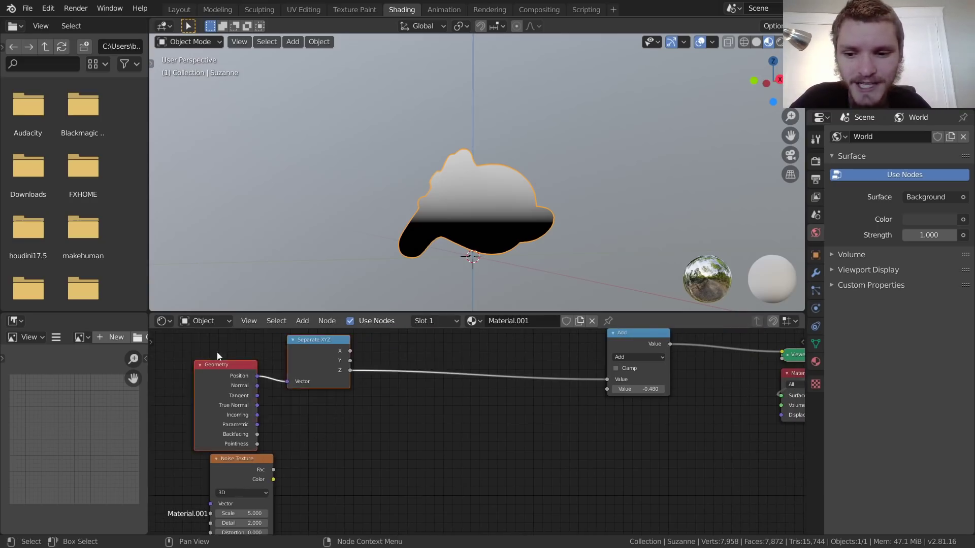
pyautogui.click(247, 458)
# Insert a Vector Math Add node on the link between the Separate XYZ node and the Math Add node
pyautogui.hotkey('shift', 'a')
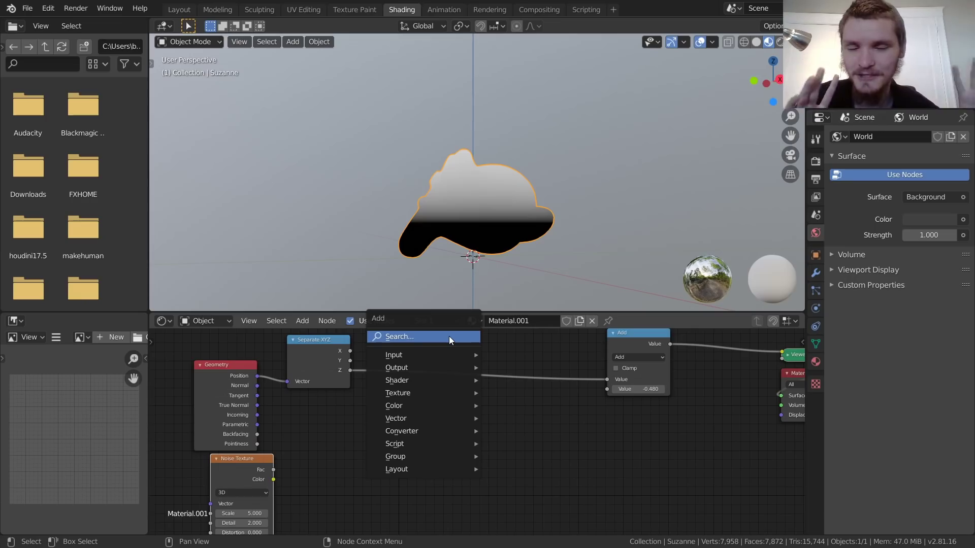
pyautogui.click(449, 337)
pyautogui.write('vecc')
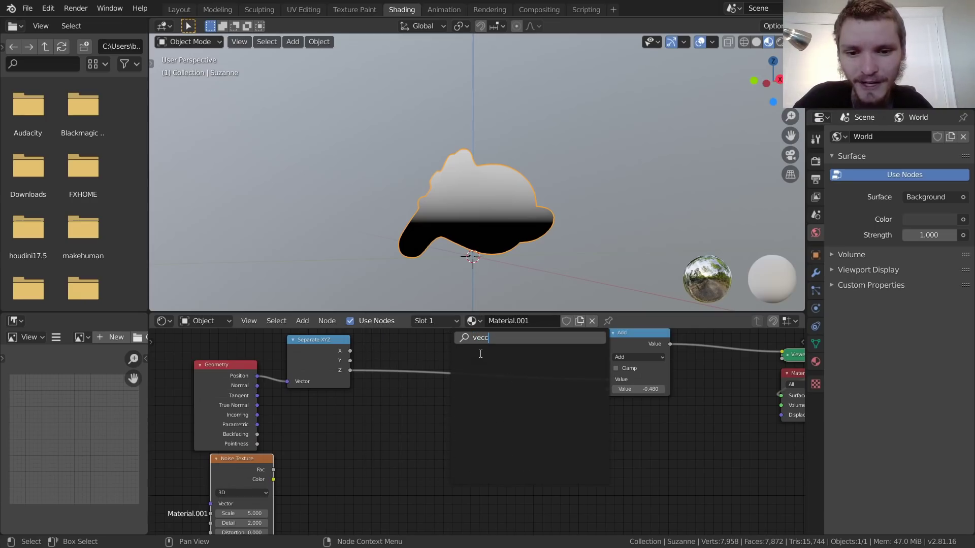
pyautogui.press('BackSpace')
pyautogui.write('t')
pyautogui.click(498, 397)
pyautogui.click(504, 353)
# Connect the Noise Texture's Color output to the second Vector input of the Vector Math Add node and inspect the monkey up close
pyautogui.moveTo(360, 461); pyautogui.dragTo(436, 434, button='middle')
pyautogui.moveTo(348, 443); pyautogui.dragTo(400, 422)
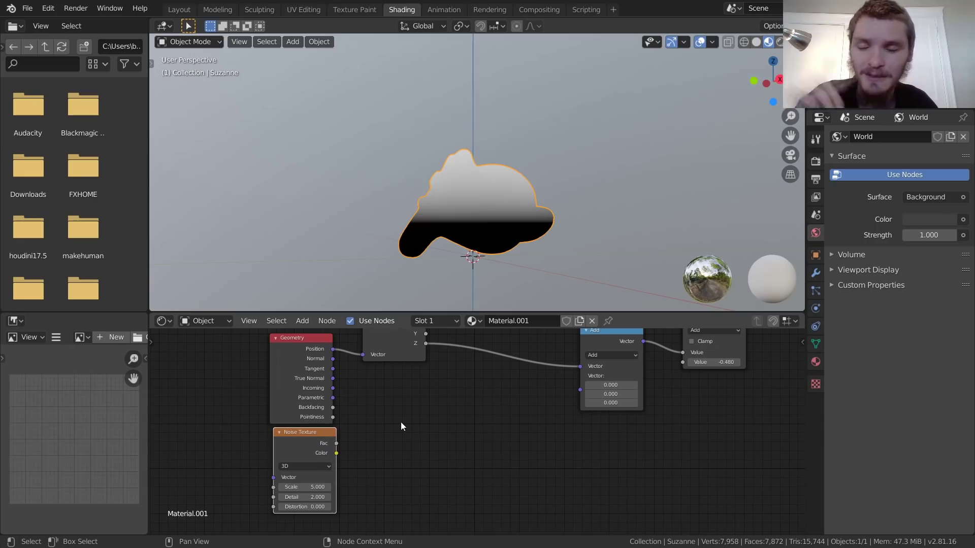
pyautogui.moveTo(319, 435)
pyautogui.mouseDown()
pyautogui.moveTo(531, 415)
pyautogui.moveTo(579, 391)
pyautogui.mouseUp()
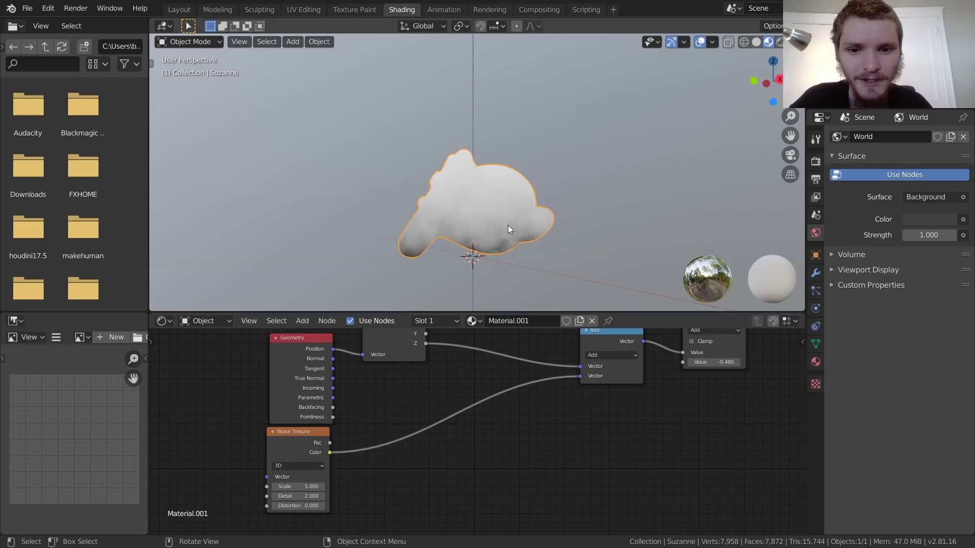
pyautogui.scroll(3, 503, 226)
pyautogui.scroll(4, 500, 249)
pyautogui.keyDown('shift'); pyautogui.moveTo(500, 248); pyautogui.dragTo(506, 138, button='middle'); pyautogui.keyUp('shift')
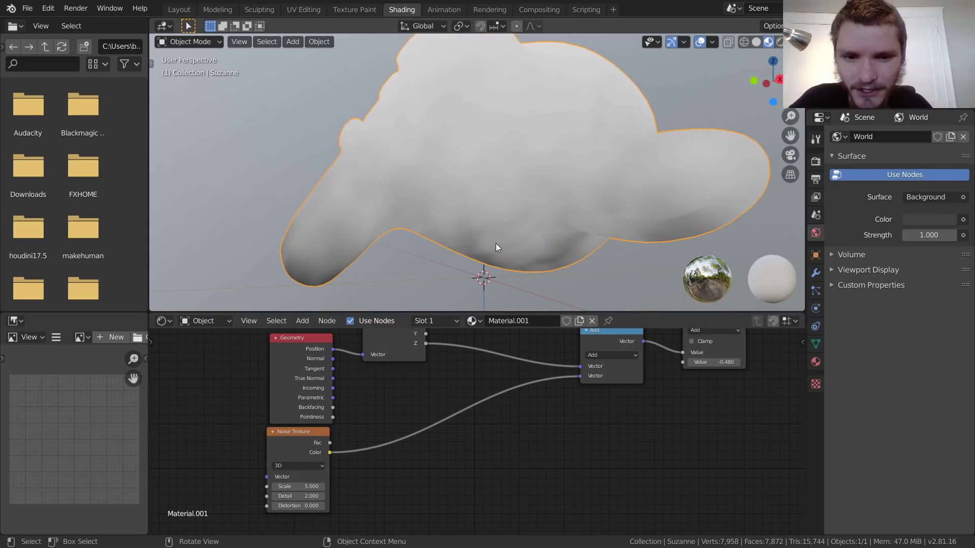
# Try lowering the Math Add node's value to -0.780, and undo it
pyautogui.moveTo(698, 363); pyautogui.dragTo(619, 403, button='middle')
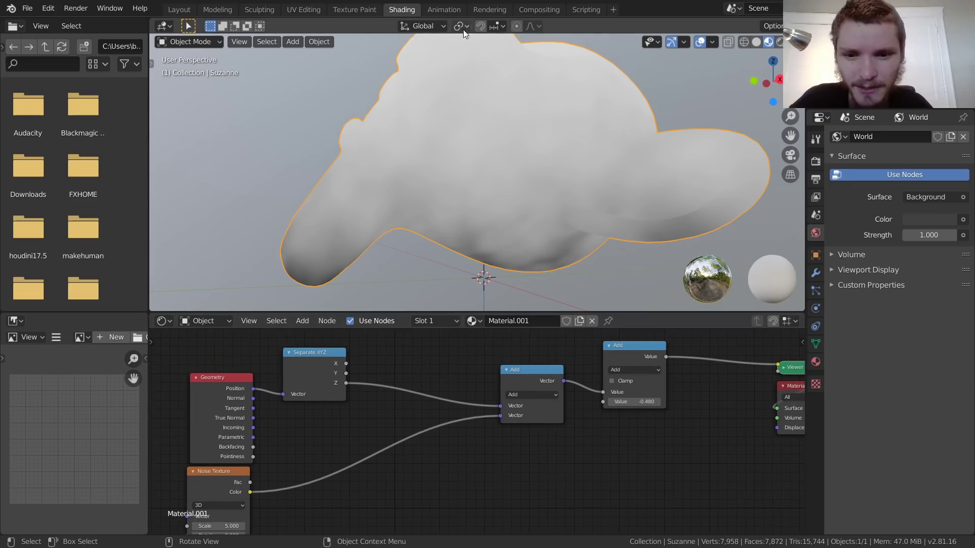
pyautogui.moveTo(639, 405)
pyautogui.mouseDown()
pyautogui.moveTo(660, 404)
pyautogui.moveTo(599, 404)
pyautogui.moveTo(625, 405)
pyautogui.mouseUp()
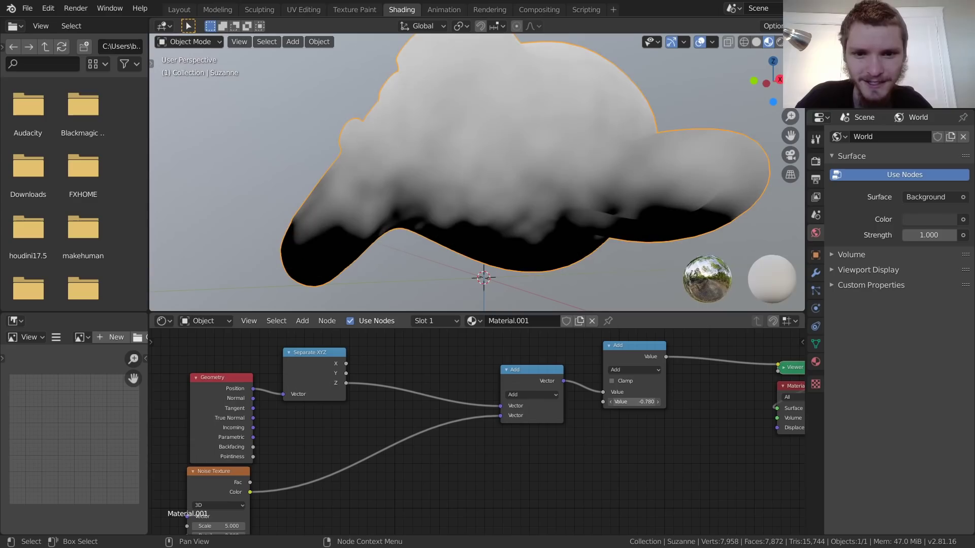
pyautogui.hotkey('ctrl', 'z')
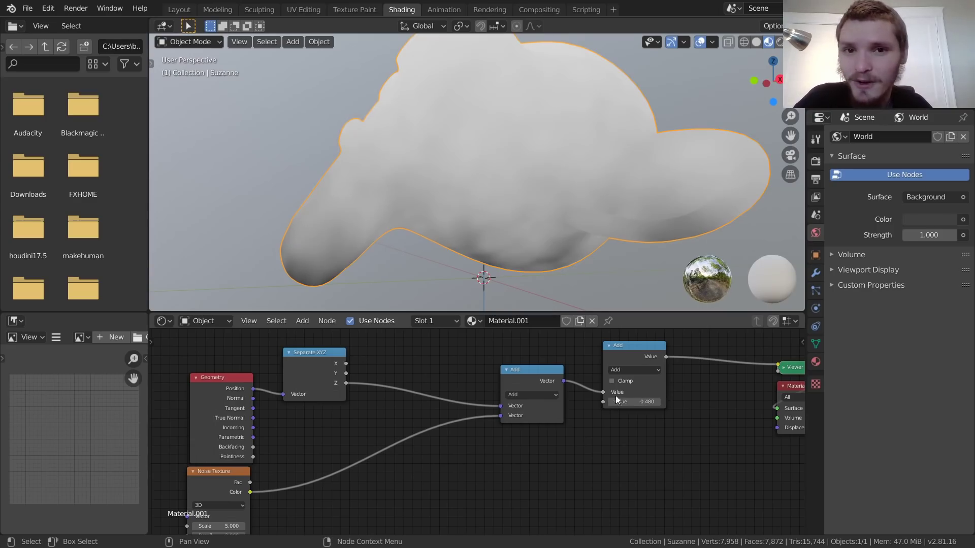
# Duplicate the Vector Math Add node onto the link before the Math Add node and set all three vector values to -0.5
pyautogui.moveTo(530, 369); pyautogui.dragTo(405, 373)
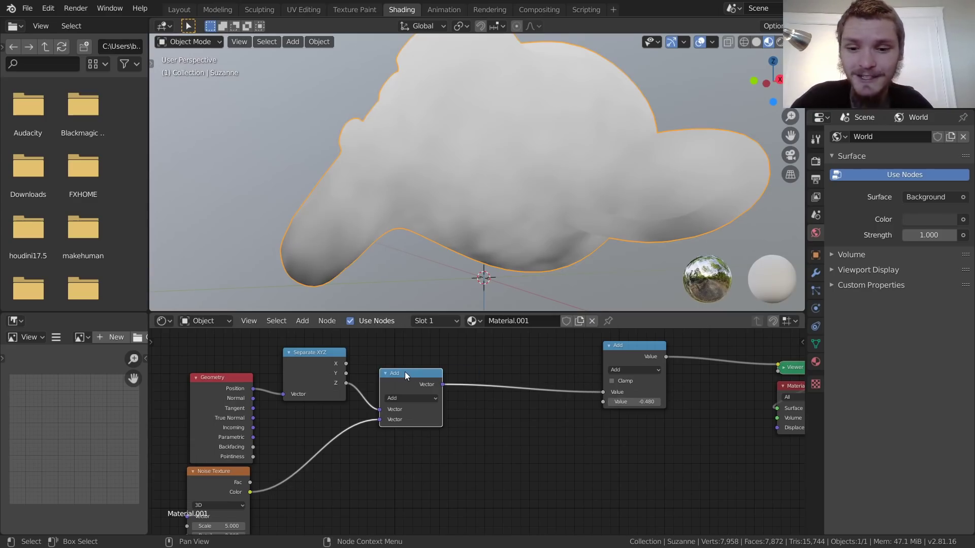
pyautogui.hotkey('shift', 'd')
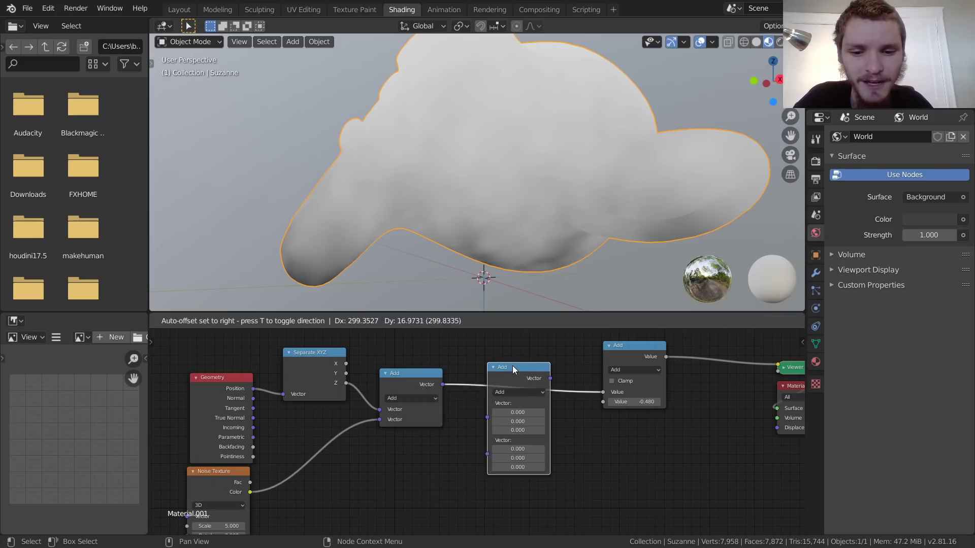
pyautogui.click(513, 366)
pyautogui.moveTo(522, 420); pyautogui.dragTo(522, 439)
pyautogui.write('-0.5')
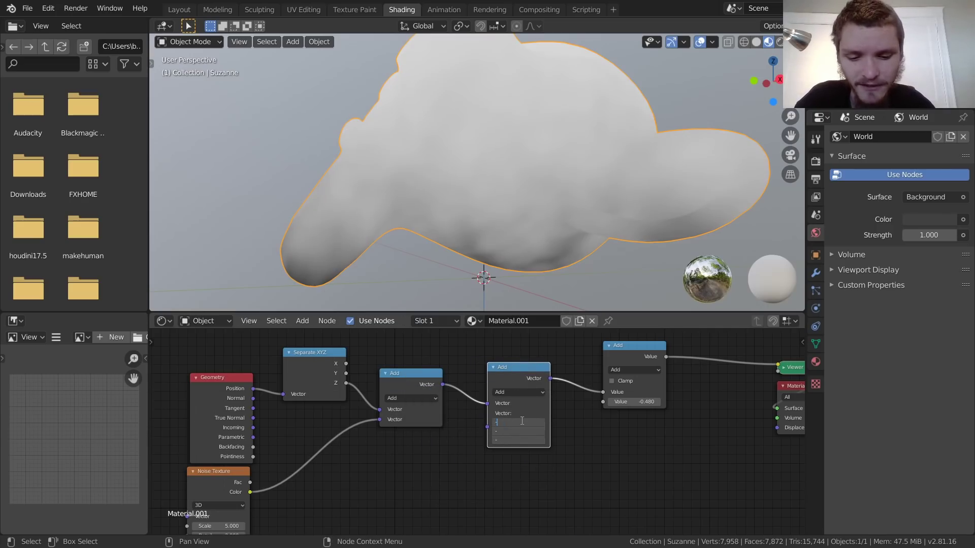
pyautogui.press('Return')
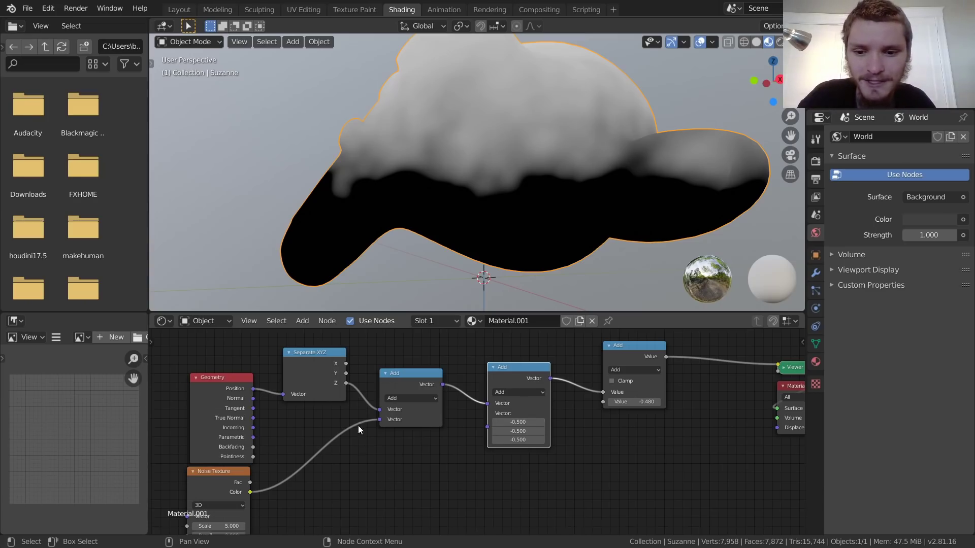
# Reposition the Geometry and Separate XYZ nodes, the first vector Add node and the Noise Texture to spread out the layout
pyautogui.moveTo(358, 425); pyautogui.dragTo(470, 447, button='middle')
pyautogui.moveTo(468, 435); pyautogui.dragTo(266, 355)
pyautogui.press('g')
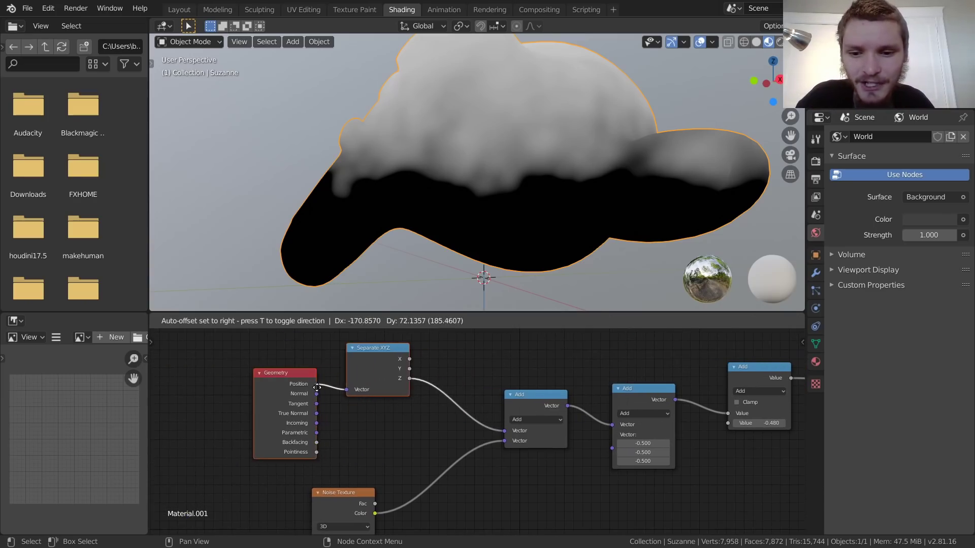
pyautogui.click(316, 386)
pyautogui.click(525, 397)
pyautogui.moveTo(514, 410)
pyautogui.mouseDown()
pyautogui.moveTo(542, 395)
pyautogui.moveTo(513, 399)
pyautogui.mouseUp()
pyautogui.moveTo(403, 462); pyautogui.dragTo(482, 428, button='middle')
pyautogui.moveTo(428, 460); pyautogui.dragTo(418, 458)
pyautogui.click(418, 459)
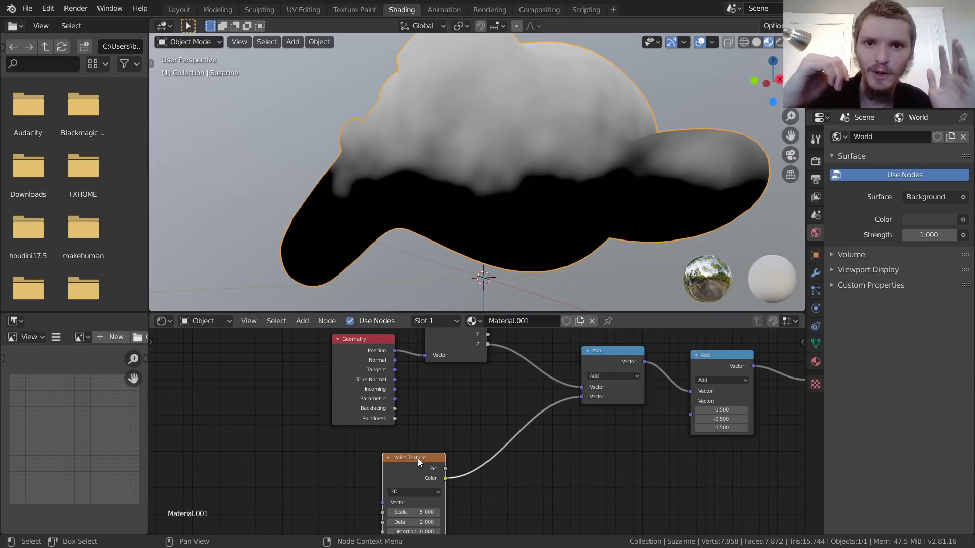
# Shift the first vector Add node closer to the second one and select the node holding the -0.5 values
pyautogui.moveTo(616, 353); pyautogui.dragTo(627, 369)
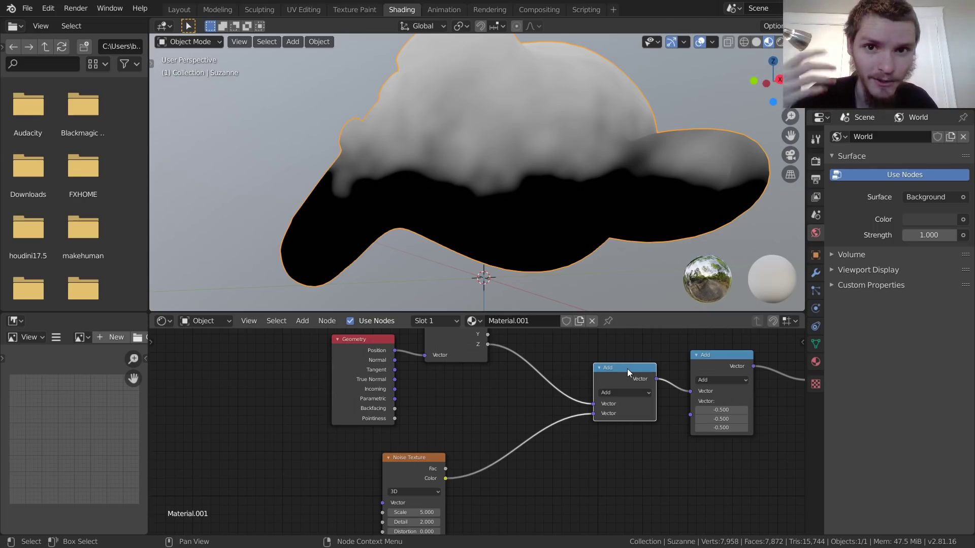
pyautogui.moveTo(695, 451); pyautogui.dragTo(569, 449, button='middle')
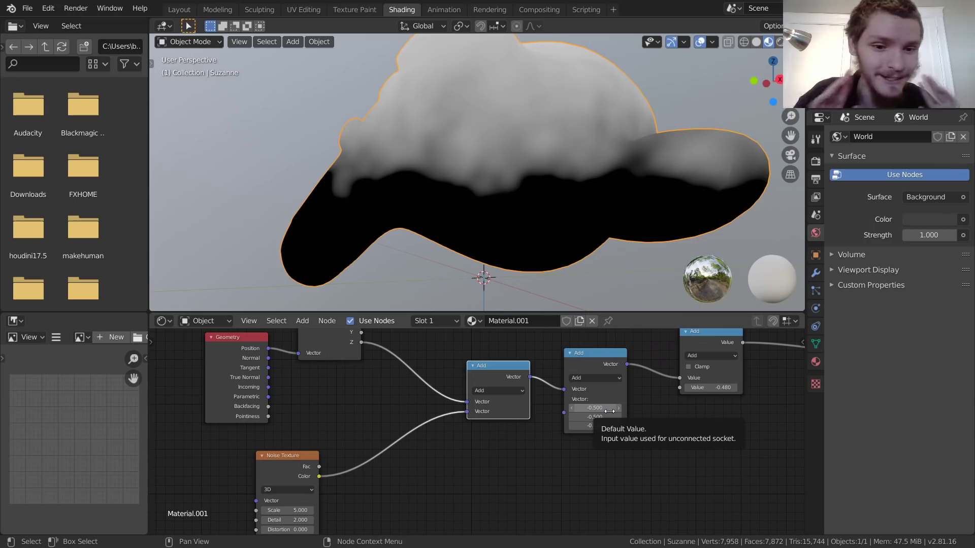
pyautogui.click(594, 363)
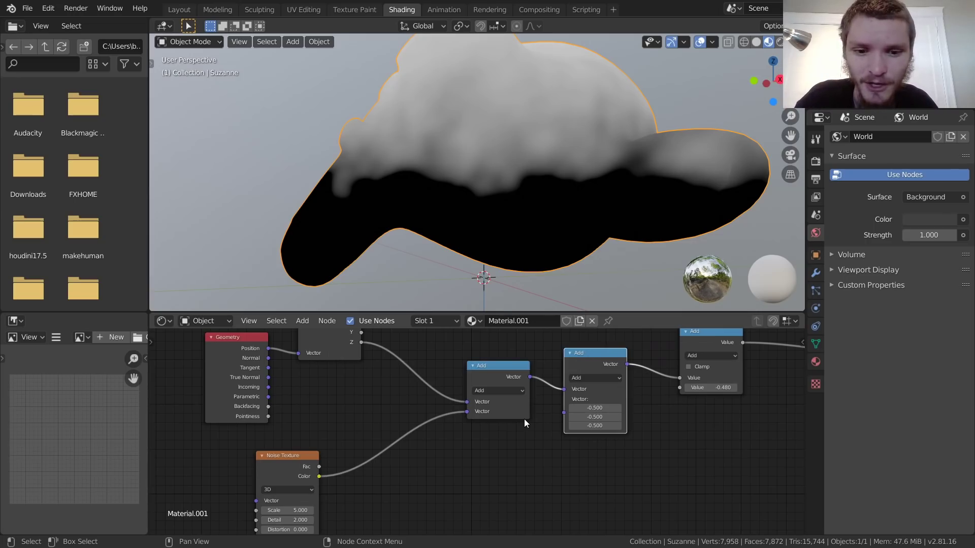
pyautogui.moveTo(344, 460); pyautogui.dragTo(419, 415, button='middle')
pyautogui.scroll(-3, 447, 208)
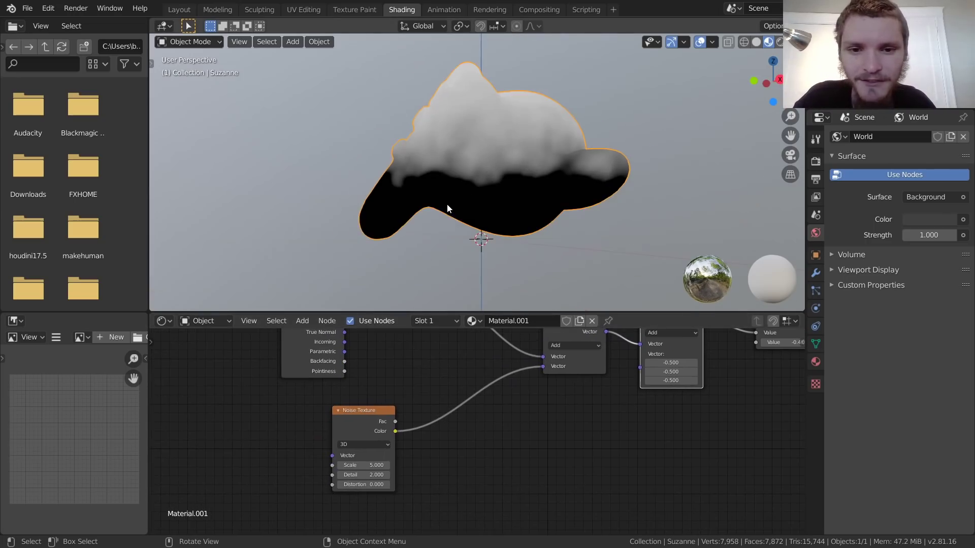
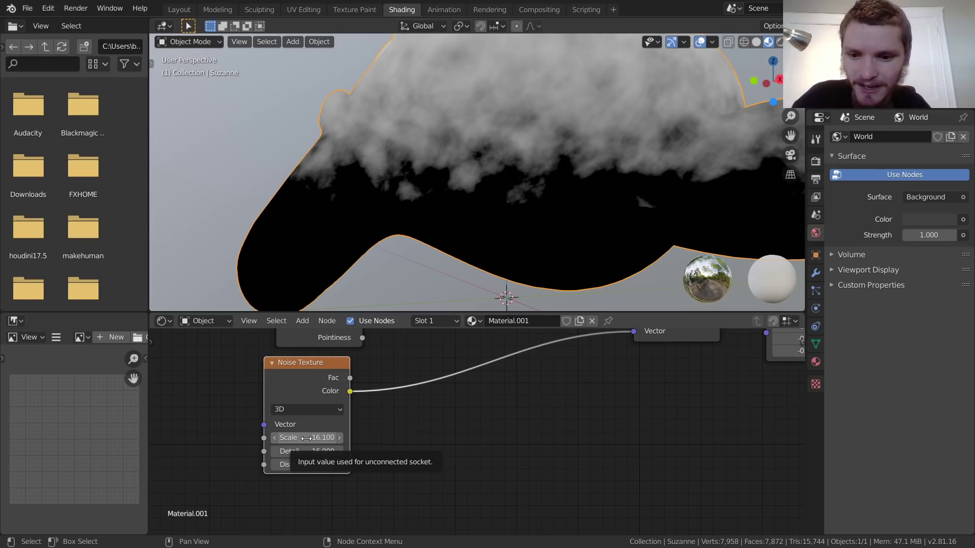
# Try a Noise Texture scale of 50.500, undo it, and try a scale of 1.000
pyautogui.moveTo(306, 438); pyautogui.dragTo(350, 439)
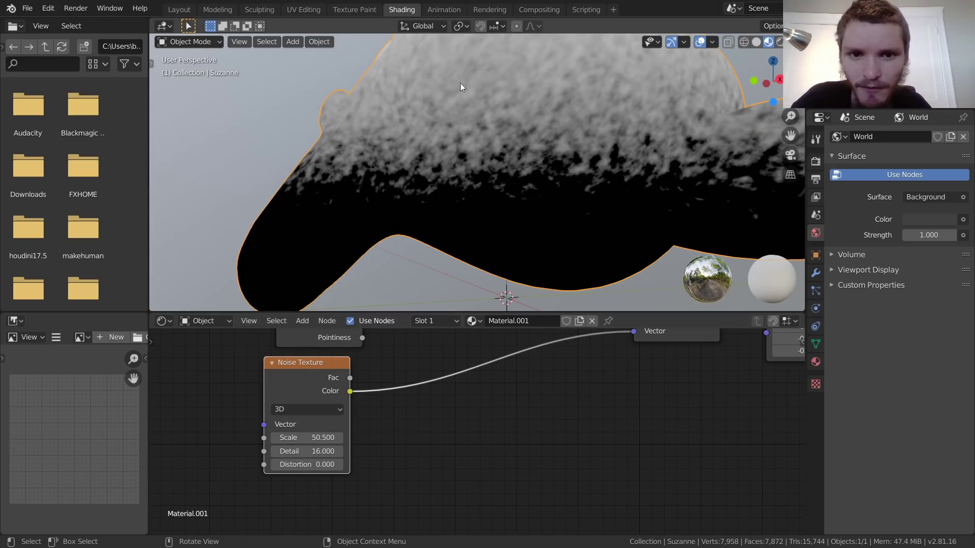
pyautogui.hotkey('ctrl', 'z')
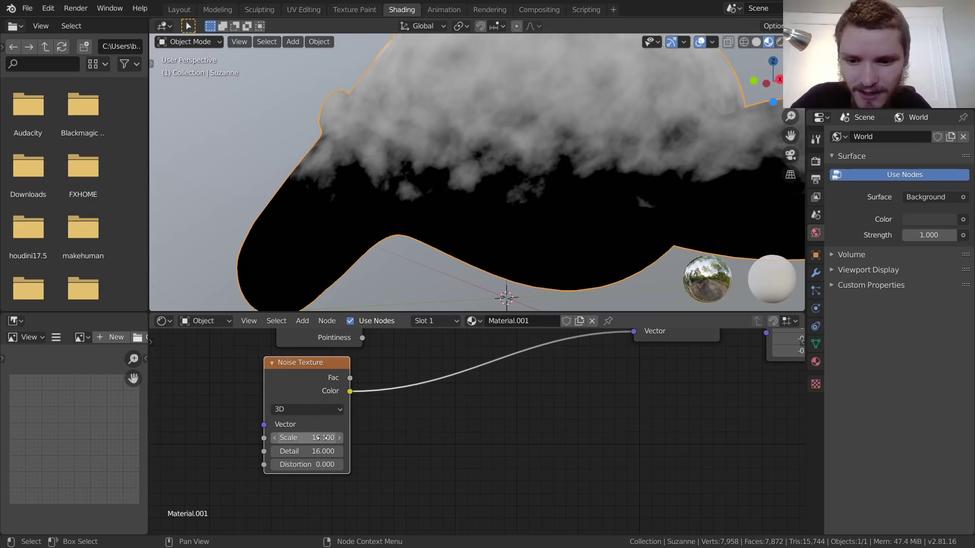
pyautogui.click(322, 438)
pyautogui.write('1')
pyautogui.press('Return')
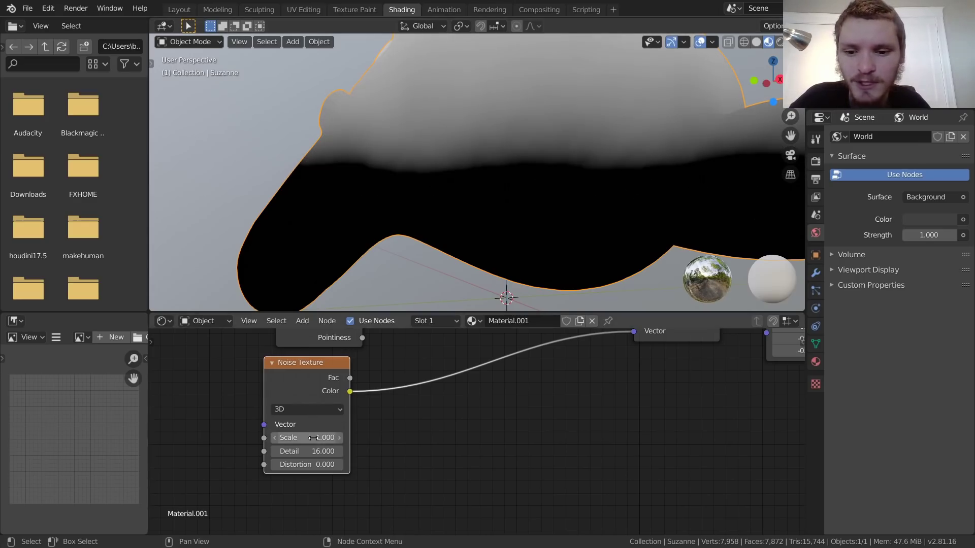
# Set the Noise Texture's scale to 8.600
pyautogui.moveTo(306, 438); pyautogui.dragTo(350, 437)
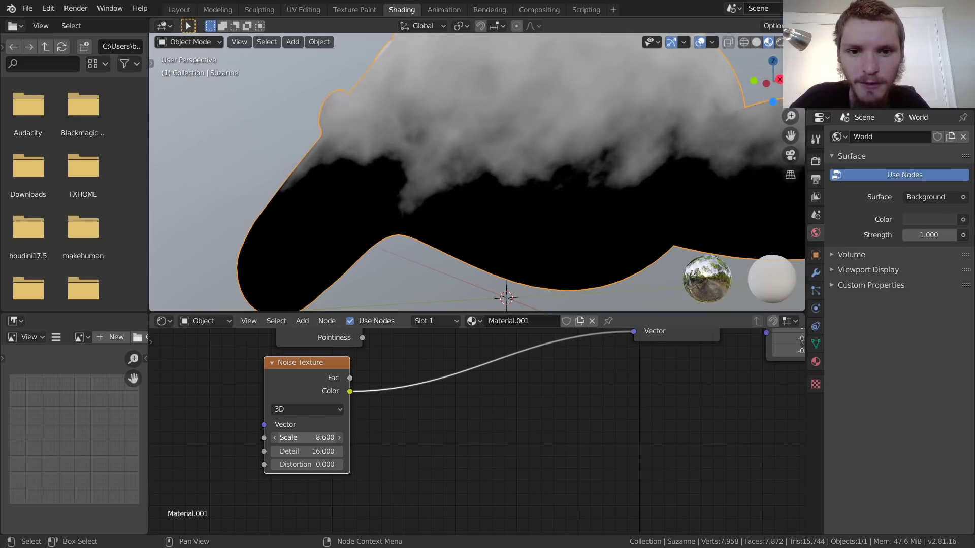
pyautogui.scroll(-2, 521, 159)
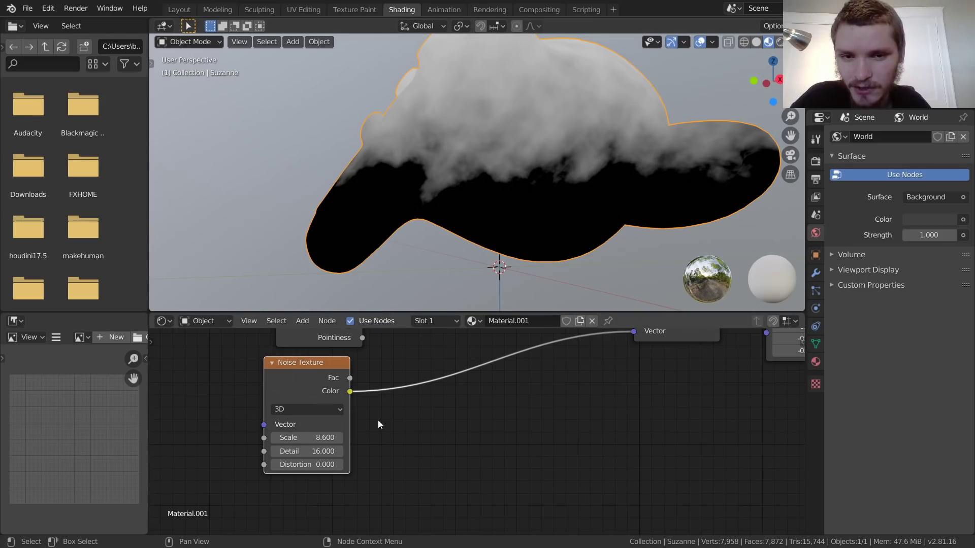
# Move the Math Add node slightly downward and set its value to -0.500
pyautogui.moveTo(510, 419); pyautogui.dragTo(470, 449, button='middle')
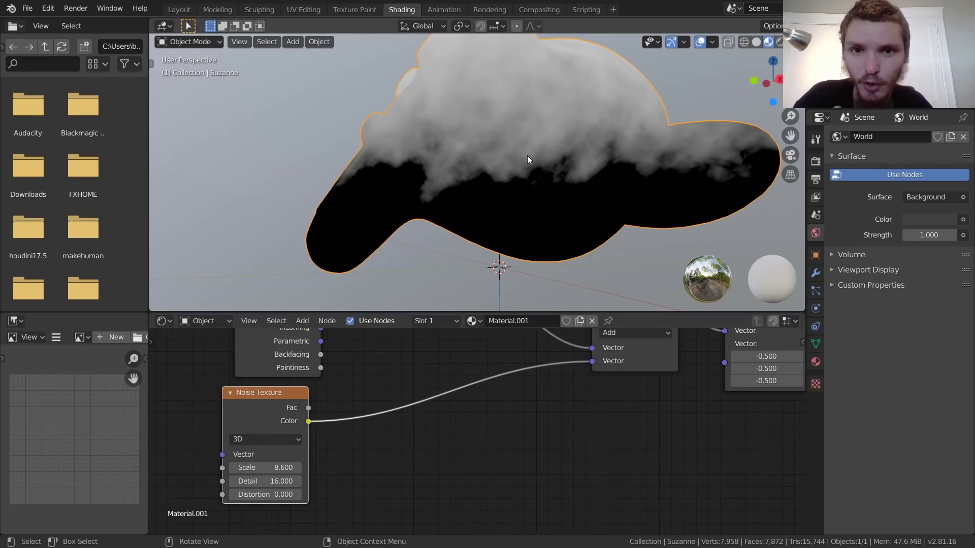
pyautogui.moveTo(677, 400); pyautogui.dragTo(266, 490, button='middle')
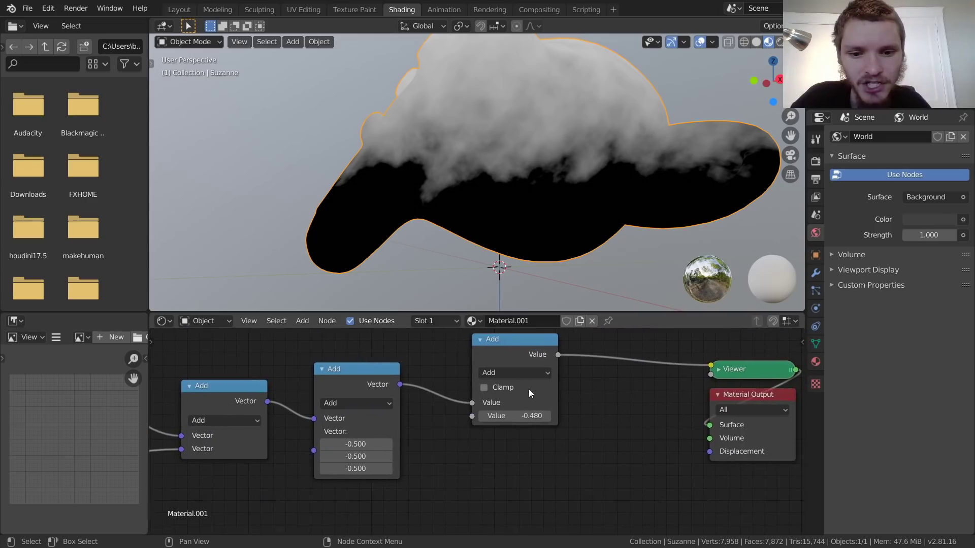
pyautogui.moveTo(513, 351); pyautogui.dragTo(515, 370)
pyautogui.moveTo(526, 434)
pyautogui.mouseDown()
pyautogui.moveTo(470, 433)
pyautogui.moveTo(555, 433)
pyautogui.moveTo(506, 433)
pyautogui.moveTo(525, 433)
pyautogui.mouseUp()
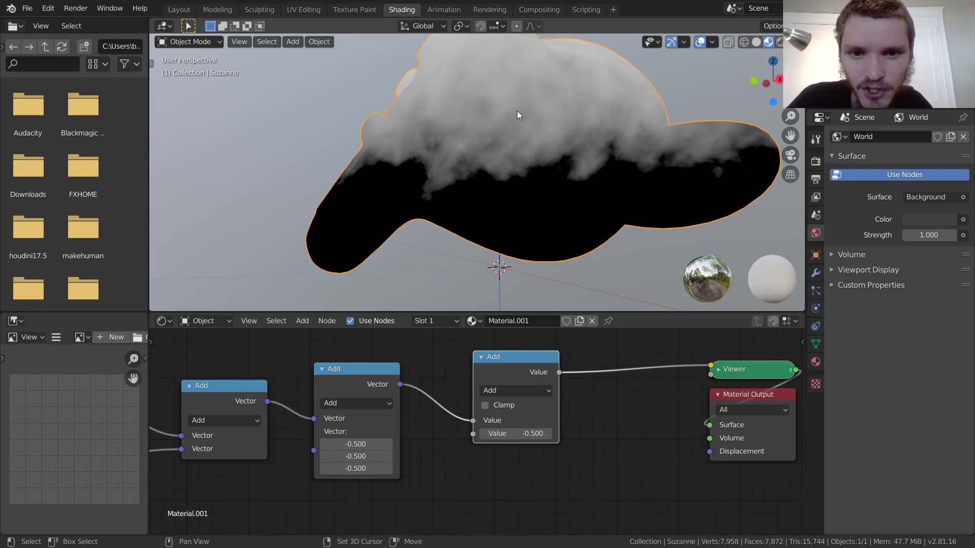
pyautogui.scroll(3, 517, 111)
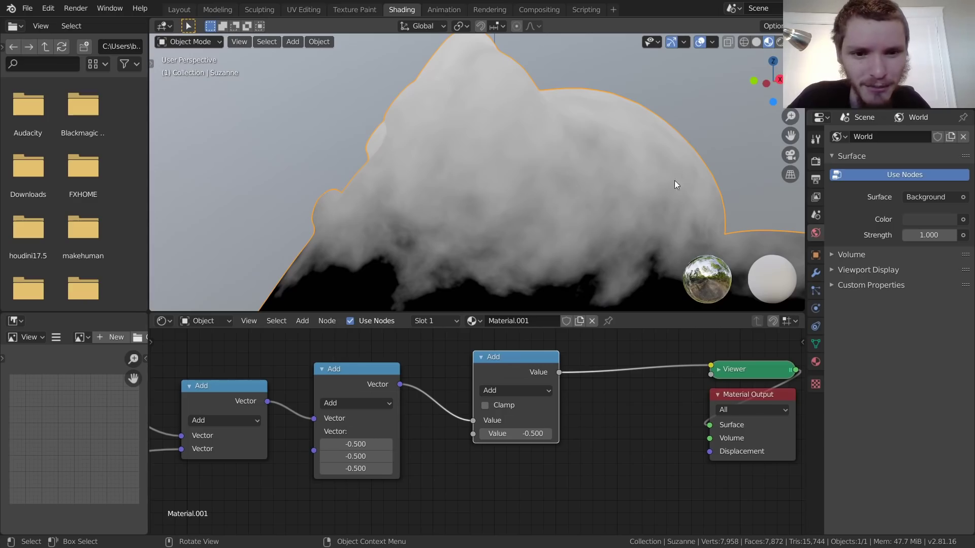
# Move the Viewer and Material Output nodes farther out and insert a ColorRamp node on the link between the Math Add and Viewer nodes
pyautogui.moveTo(773, 392); pyautogui.dragTo(479, 400, button='middle')
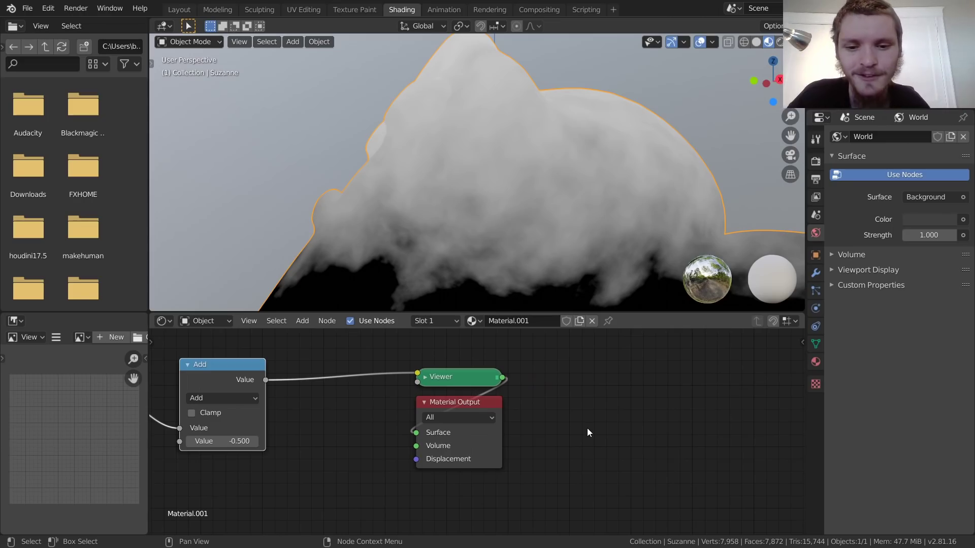
pyautogui.moveTo(552, 428); pyautogui.dragTo(685, 399)
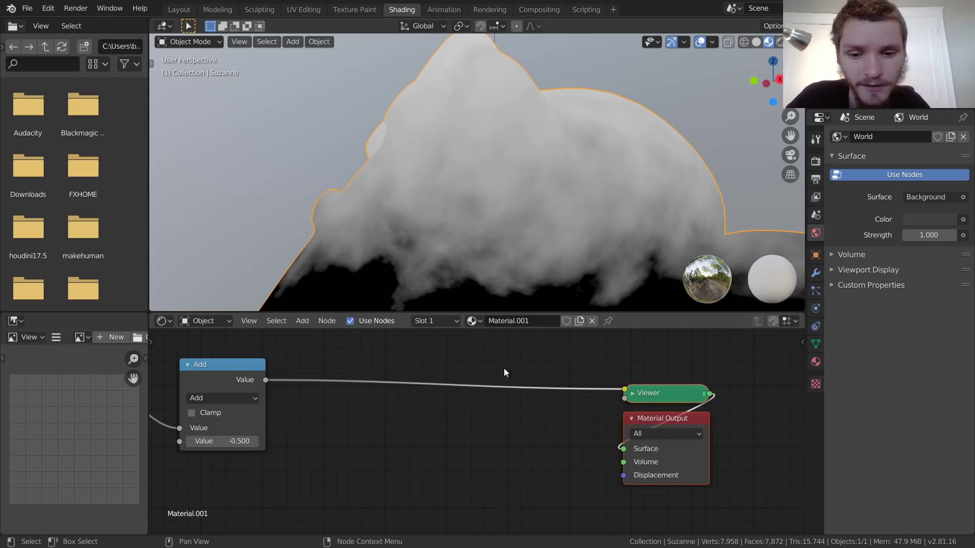
pyautogui.hotkey('shift', 'a')
pyautogui.click(425, 348)
pyautogui.write('colo')
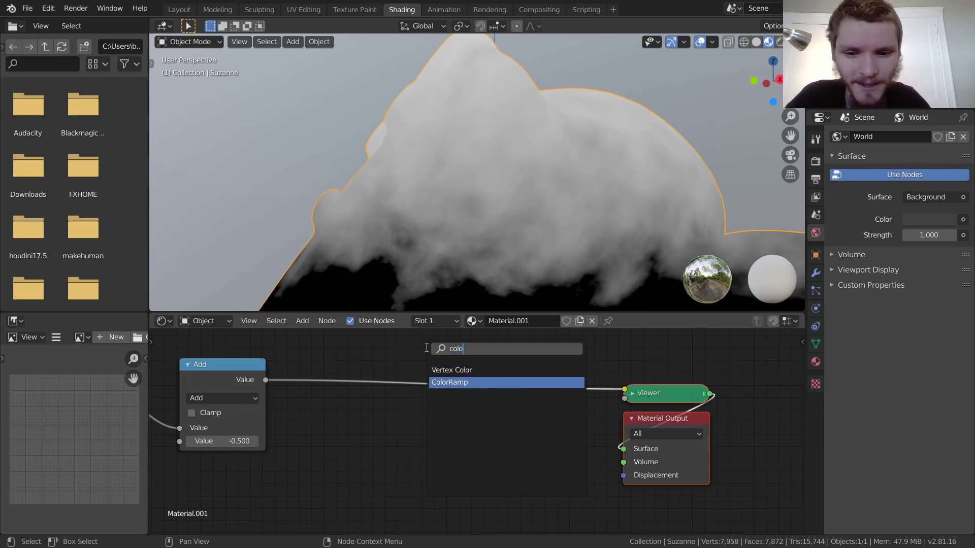
pyautogui.click(447, 382)
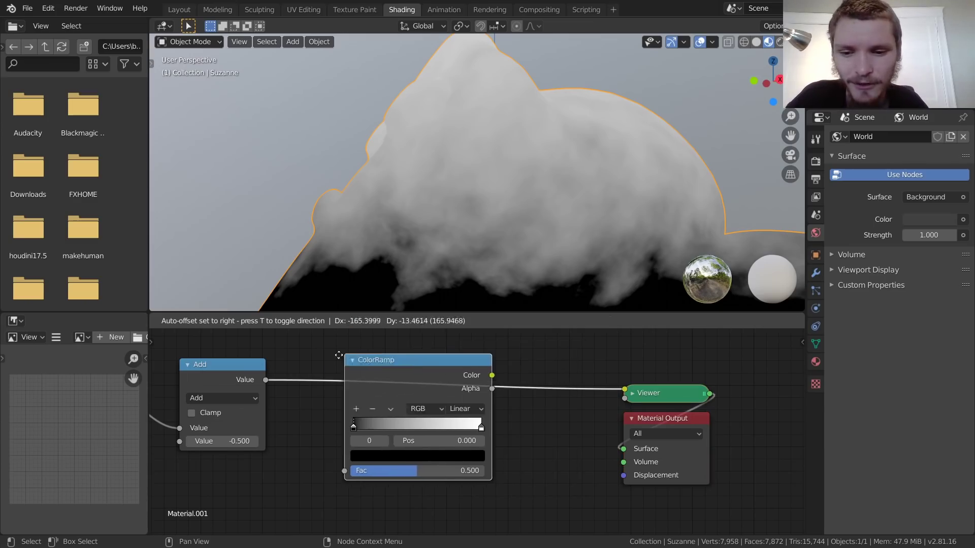
pyautogui.click(328, 400)
pyautogui.moveTo(328, 400); pyautogui.dragTo(419, 424, button='middle')
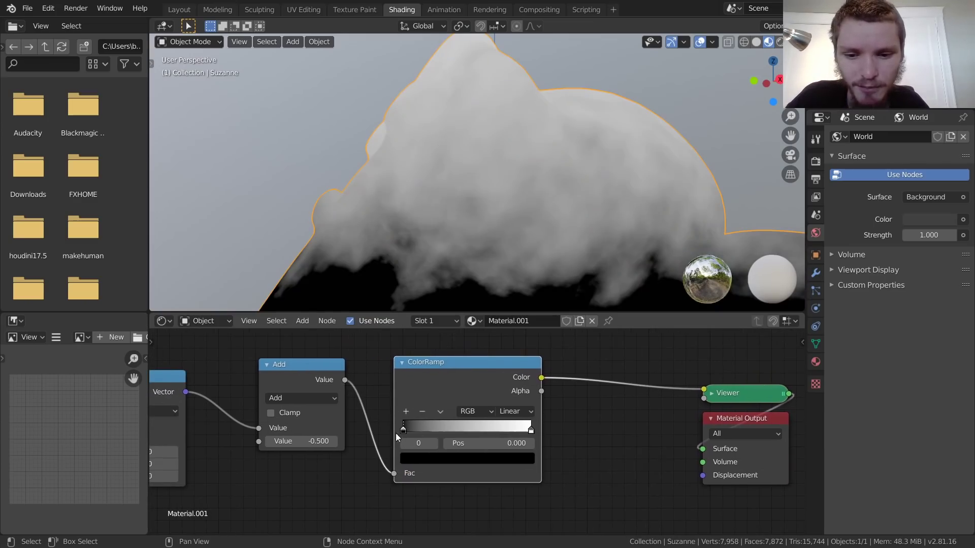
# Select the ColorRamp's white stop and try it at positions 0.210, 0.270 and 0.520
pyautogui.scroll(-3, 419, 188)
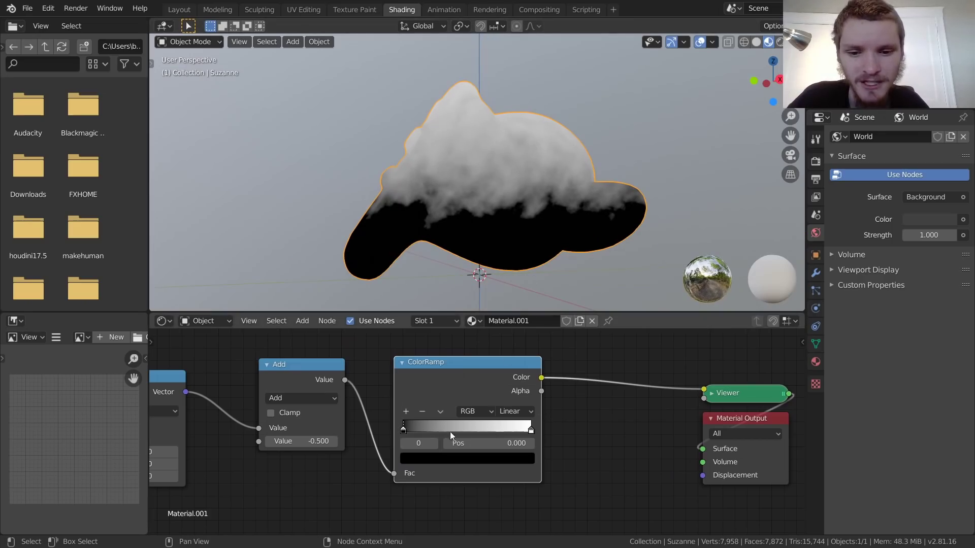
pyautogui.click(434, 443)
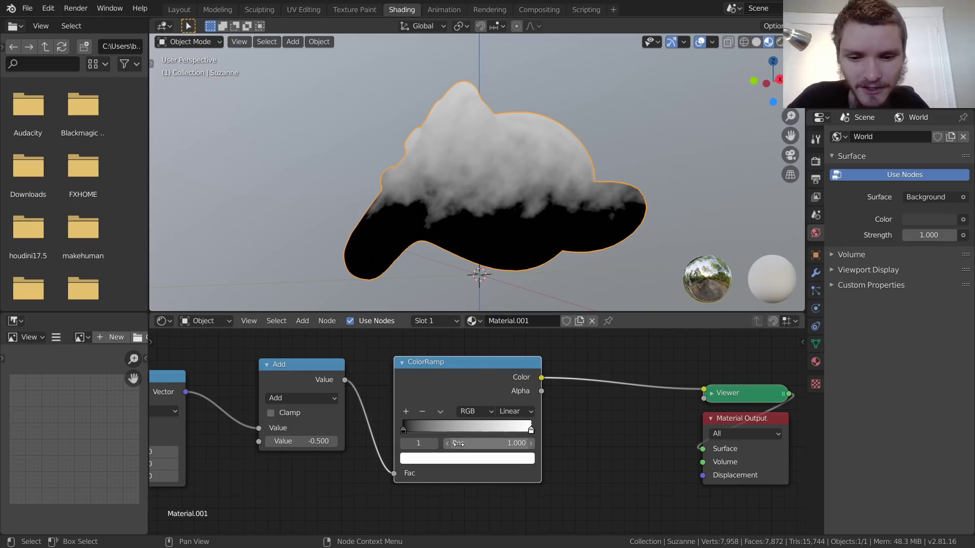
pyautogui.moveTo(513, 443); pyautogui.dragTo(442, 443)
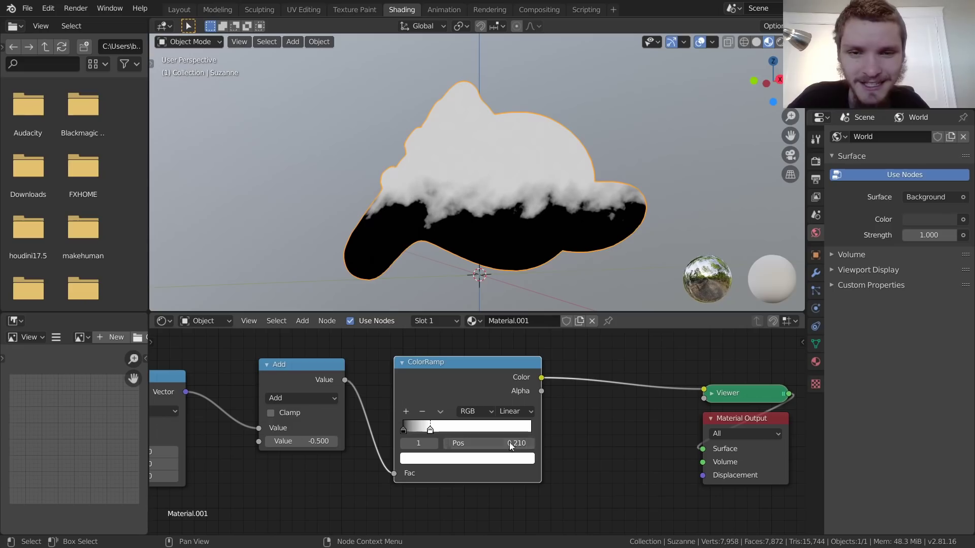
pyautogui.scroll(1, 473, 157)
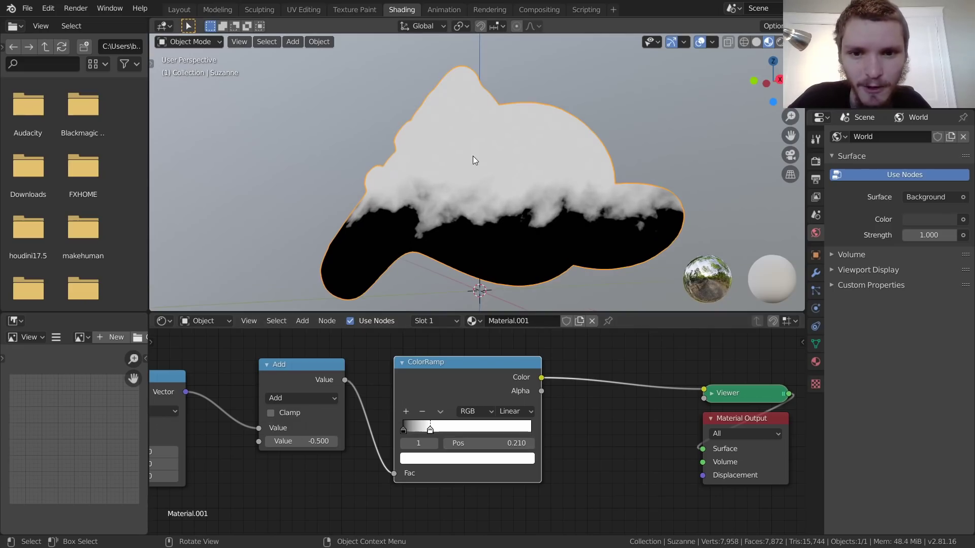
pyautogui.moveTo(495, 444); pyautogui.dragTo(470, 443)
pyautogui.scroll(2, 420, 133)
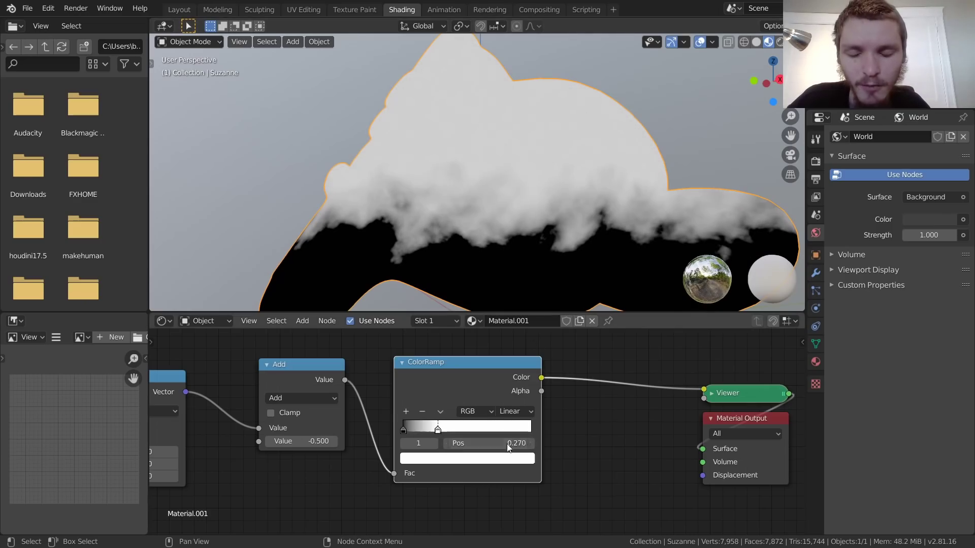
pyautogui.moveTo(503, 442); pyautogui.dragTo(513, 443)
# Try Constant interpolation on the ColorRamp with the white stop at position 0.370
pyautogui.click(527, 412)
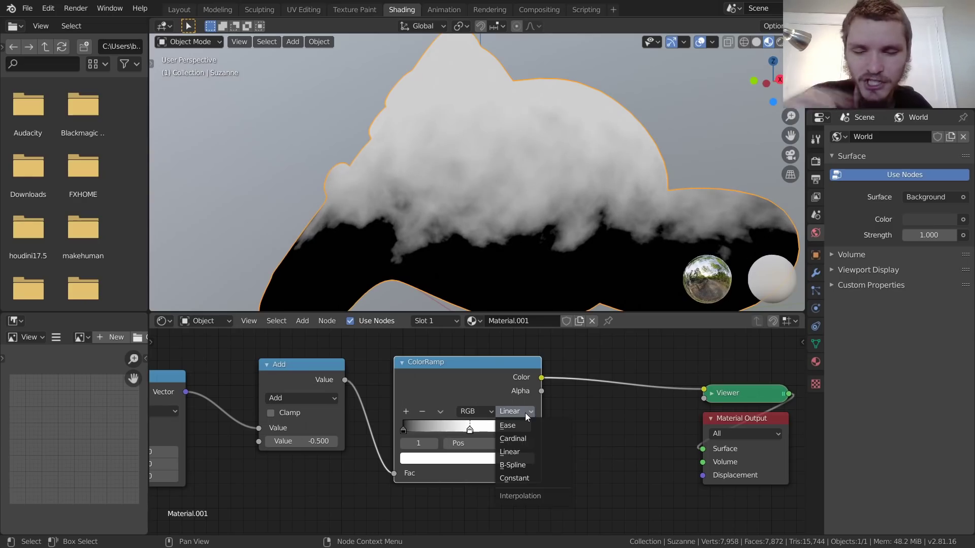
pyautogui.click(517, 478)
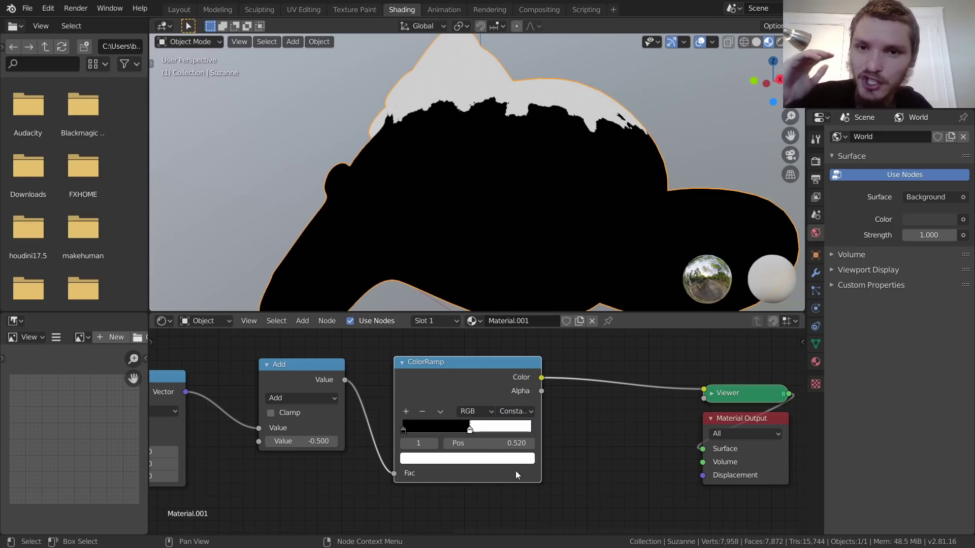
pyautogui.moveTo(486, 443)
pyautogui.mouseDown()
pyautogui.moveTo(429, 444)
pyautogui.moveTo(499, 443)
pyautogui.moveTo(413, 444)
pyautogui.moveTo(492, 447)
pyautogui.mouseUp()
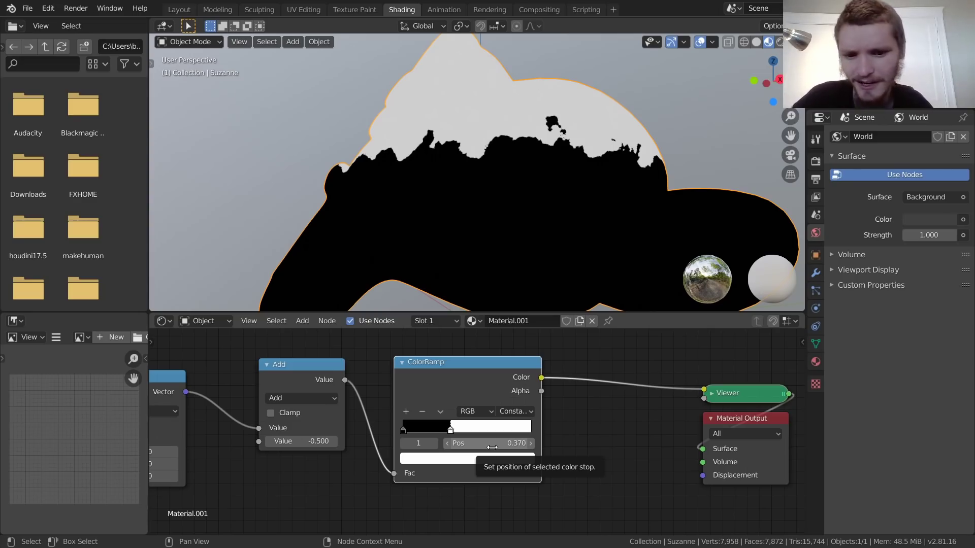
# Switch the ColorRamp's interpolation back to Linear and set the white stop's position to 0.510
pyautogui.click(523, 409)
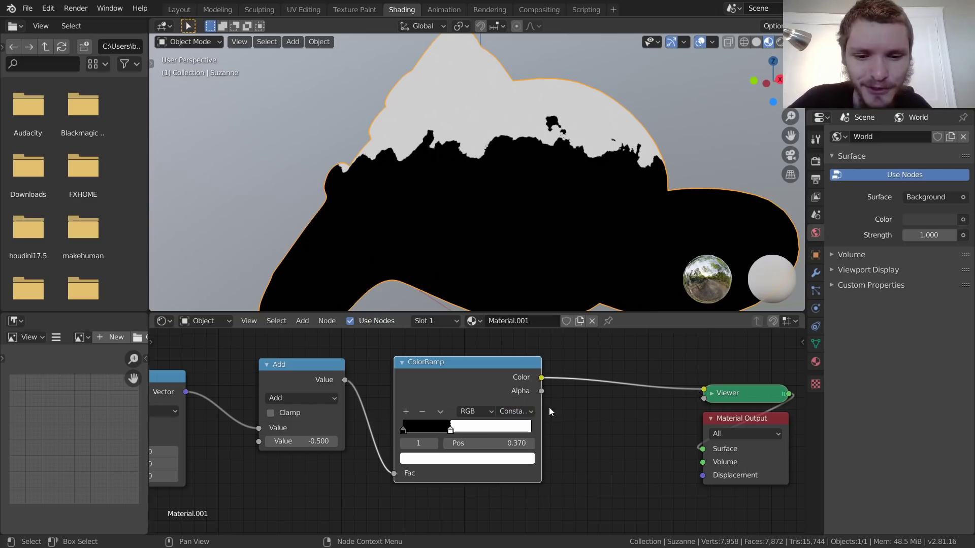
pyautogui.click(516, 411)
pyautogui.click(495, 455)
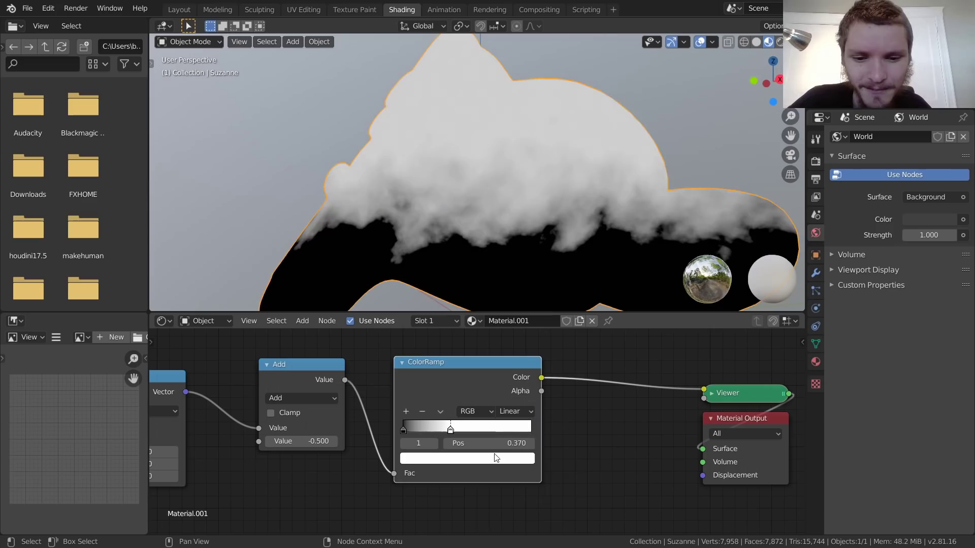
pyautogui.moveTo(495, 444); pyautogui.dragTo(531, 444)
pyautogui.scroll(-4, 468, 251)
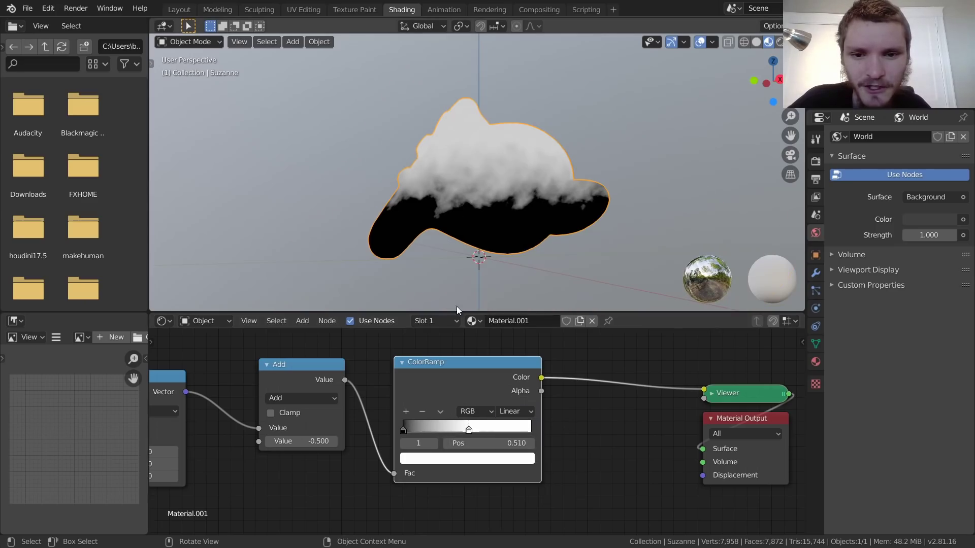
# Tidy the node layout by nudging the Math Add, ColorRamp and Noise Texture nodes and moving the Geometry node away from Separate XYZ
pyautogui.scroll(-7, 272, 417)
pyautogui.moveTo(247, 423); pyautogui.dragTo(479, 410, button='middle')
pyautogui.scroll(-2, 508, 408)
pyautogui.moveTo(583, 388)
pyautogui.mouseDown()
pyautogui.moveTo(571, 395)
pyautogui.moveTo(579, 390)
pyautogui.mouseUp()
pyautogui.moveTo(676, 388); pyautogui.dragTo(682, 384)
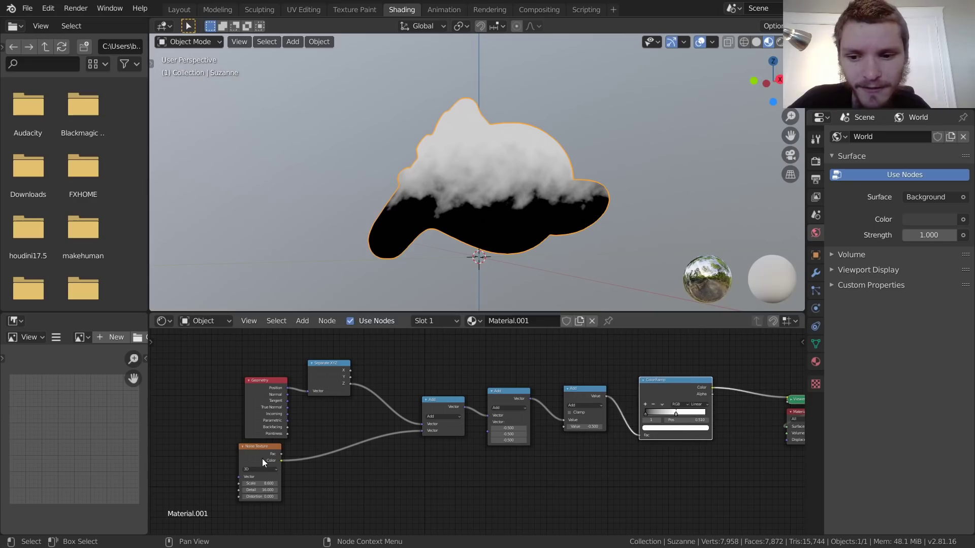
pyautogui.moveTo(262, 458); pyautogui.dragTo(270, 459)
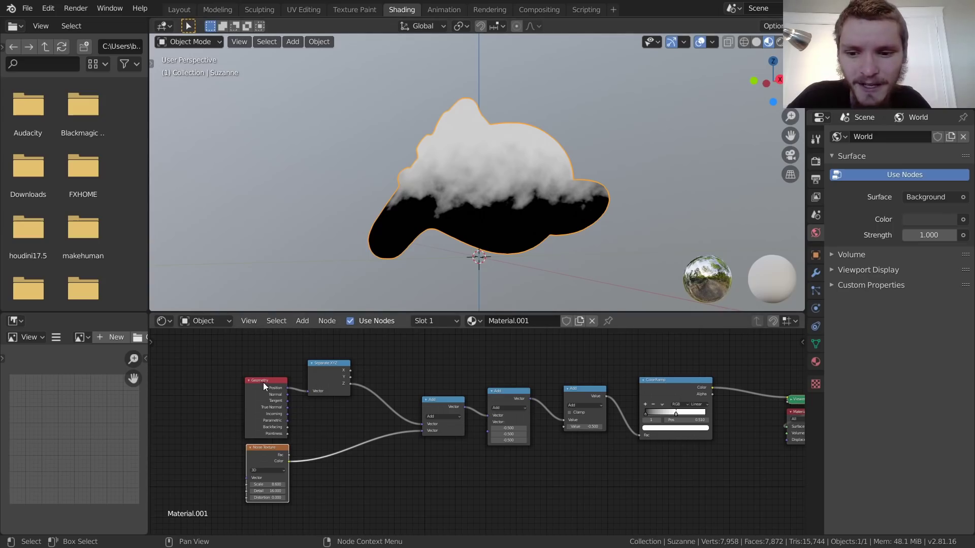
pyautogui.moveTo(263, 381); pyautogui.dragTo(241, 369)
# Try moving the monkey head freely to test the dirt mask against world height, and return it to its original position
pyautogui.scroll(-2, 510, 215)
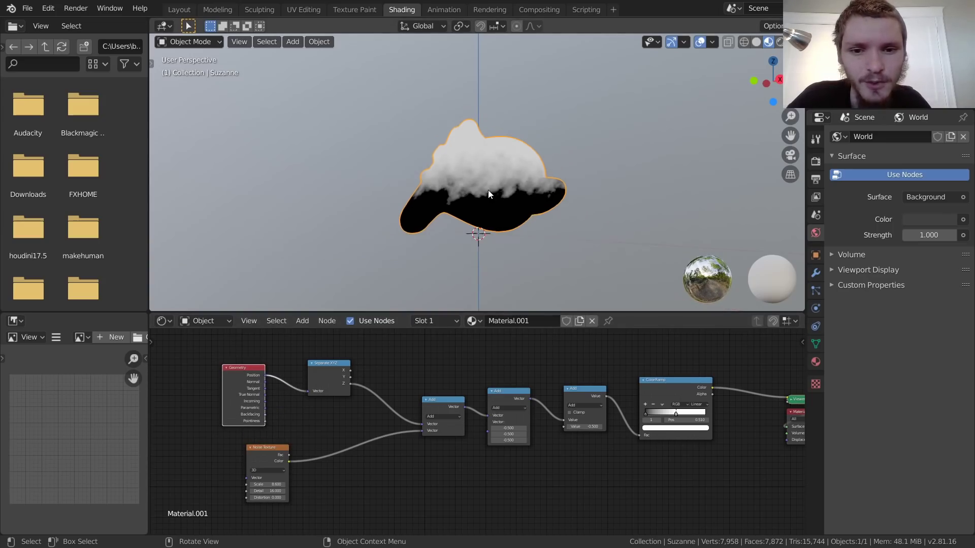
pyautogui.press('g')
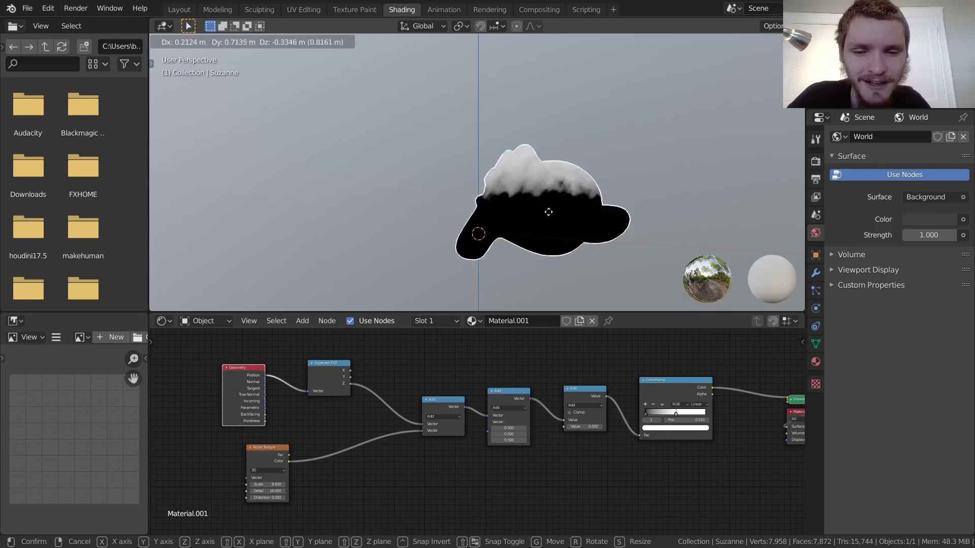
pyautogui.click(496, 170)
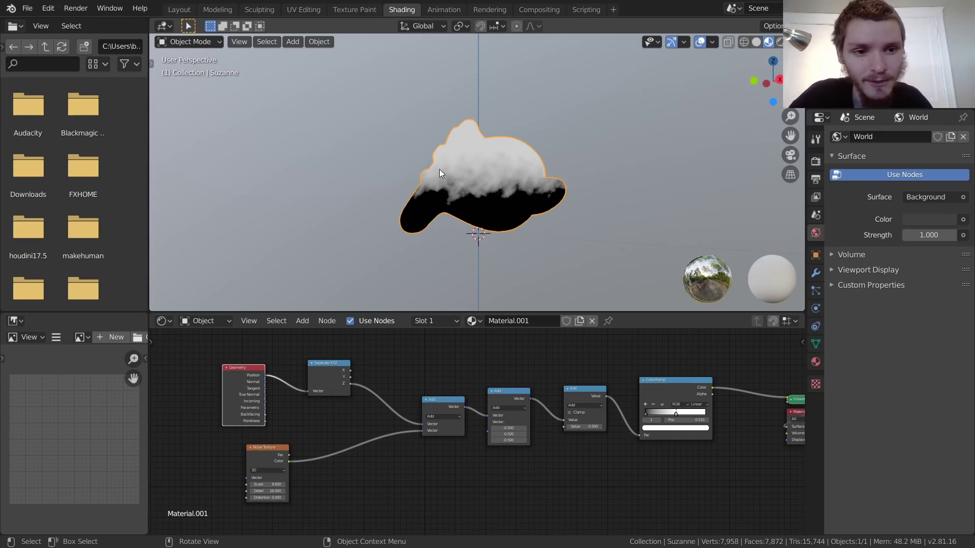
# Try moving the monkey head along the X axis to test the mask, and undo the move
pyautogui.moveTo(443, 176); pyautogui.dragTo(556, 211, button='middle')
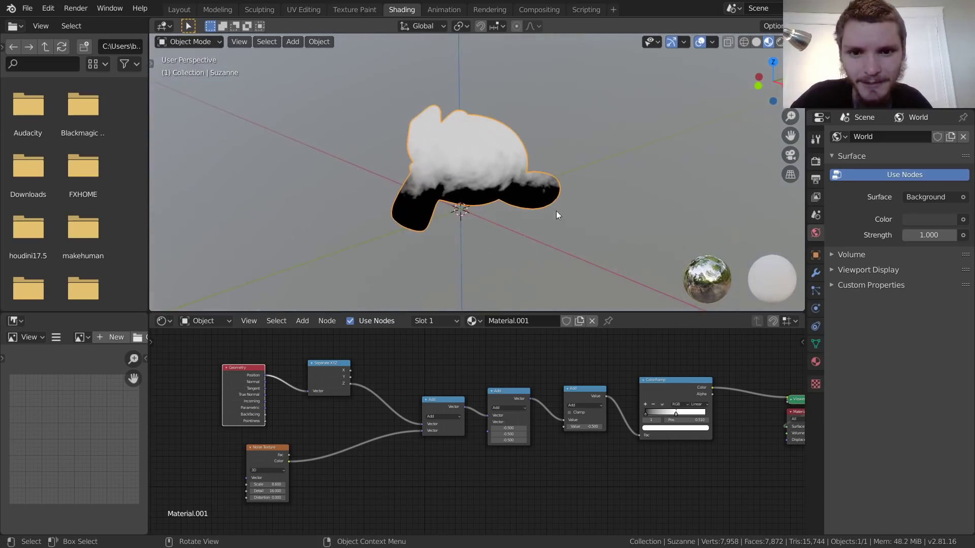
pyautogui.press('g')
pyautogui.press('x')
pyautogui.click(492, 194)
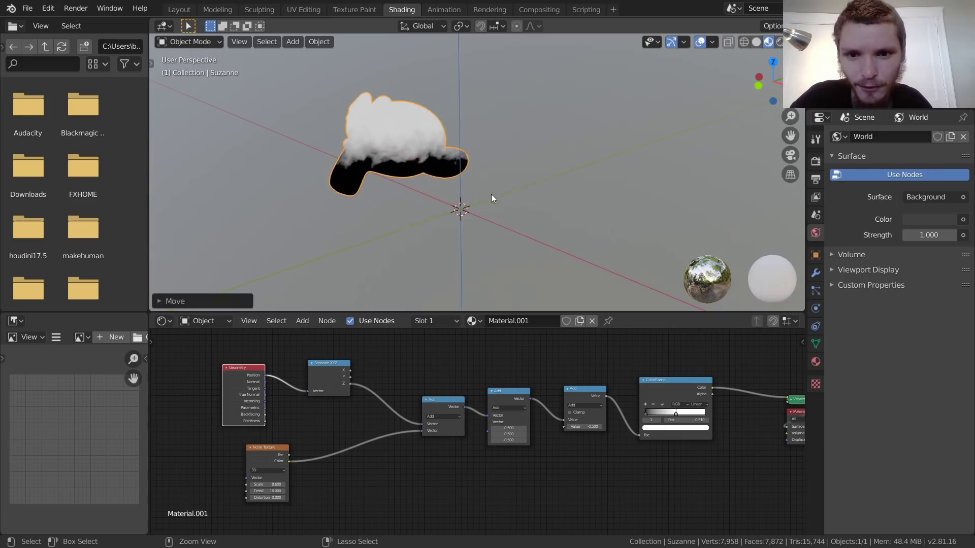
pyautogui.hotkey('ctrl', 'z')
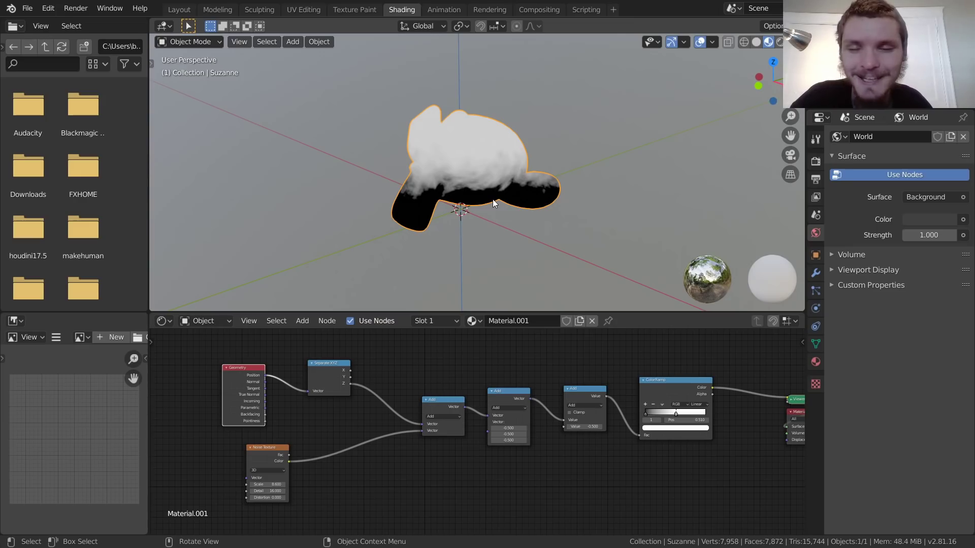
# Try raising the monkey head above the origin to test the mask, and undo the move
pyautogui.press('g')
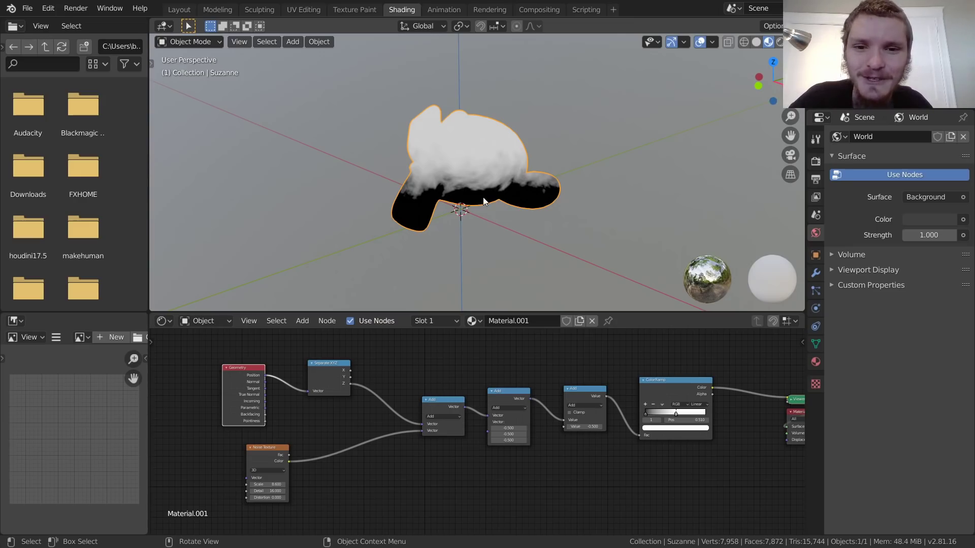
pyautogui.click(480, 171)
pyautogui.hotkey('ctrl', 'z')
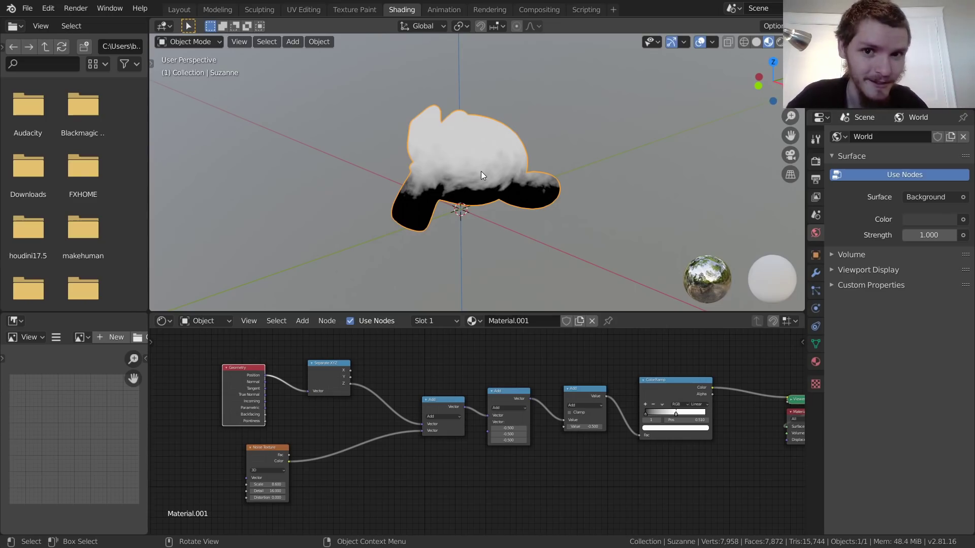
# Try lifting the monkey head about 0.89 m along the Z axis, and undo the move
pyautogui.press('g')
pyautogui.press('z')
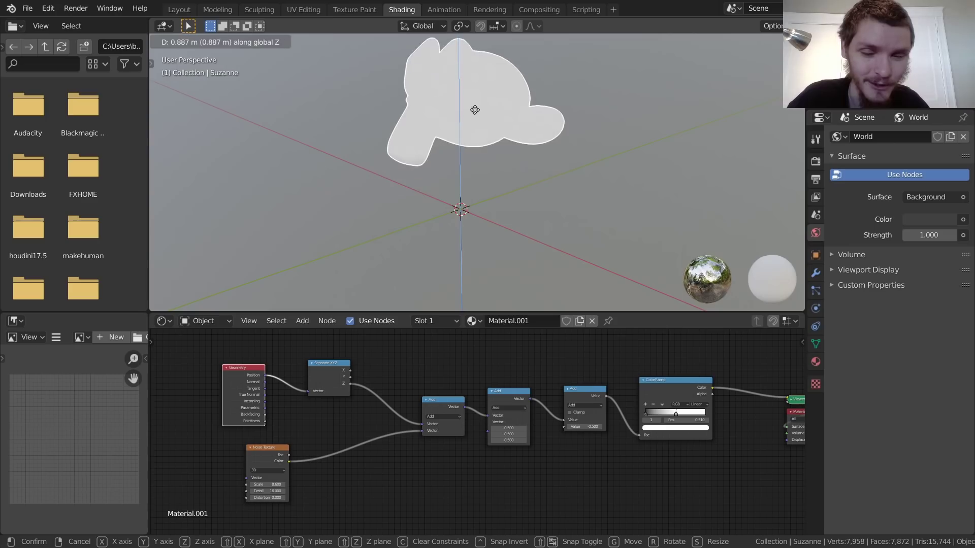
pyautogui.click(475, 109)
pyautogui.hotkey('ctrl', 'z')
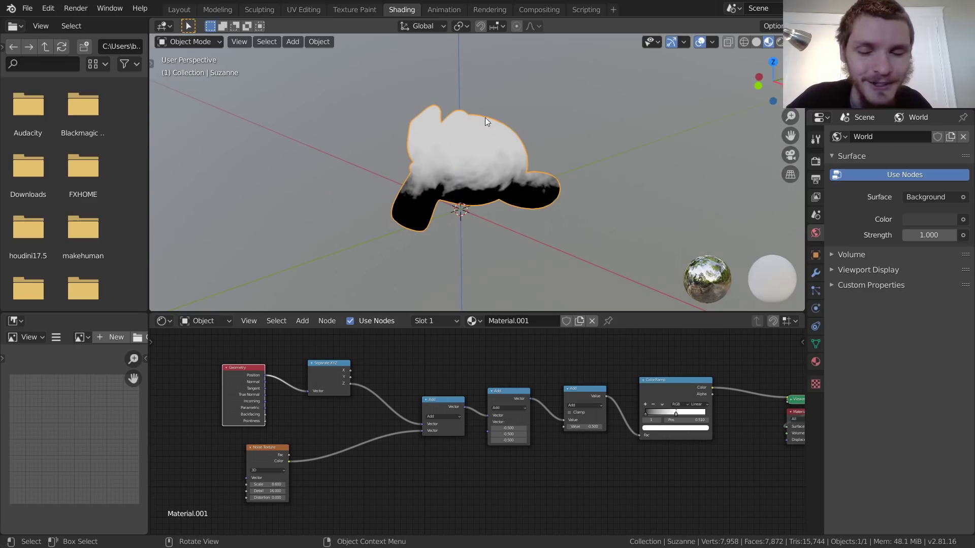
# Replace the Geometry node with a Texture Coordinate node and connect its Generated output to the Separate XYZ vector input
pyautogui.moveTo(303, 380); pyautogui.dragTo(451, 396, button='middle')
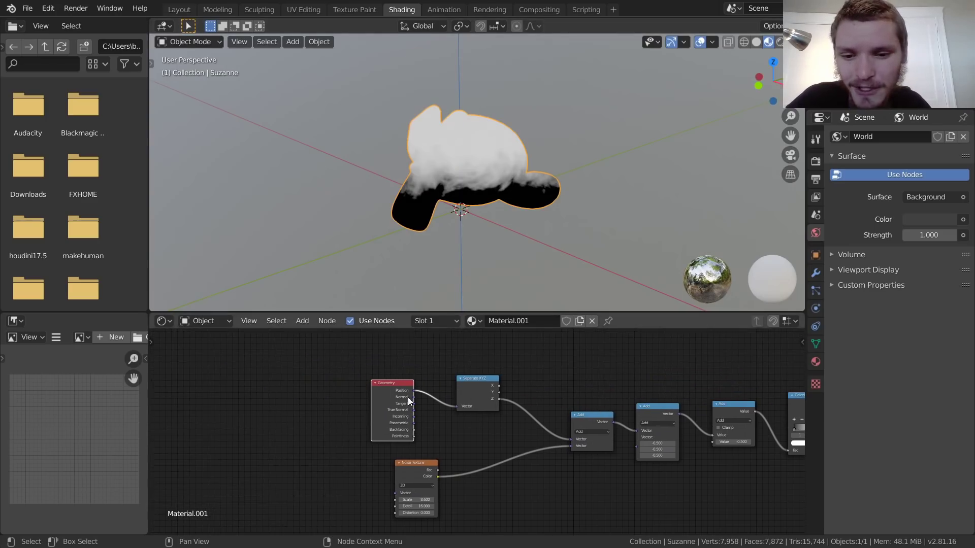
pyautogui.scroll(2, 263, 370)
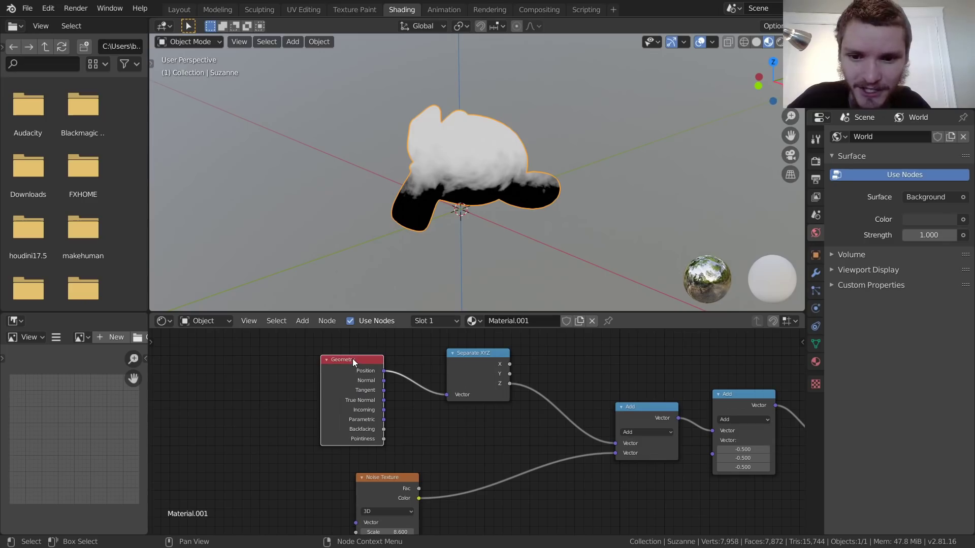
pyautogui.press('x')
pyautogui.hotkey('shift', 'a')
pyautogui.click(297, 347)
pyautogui.write('te')
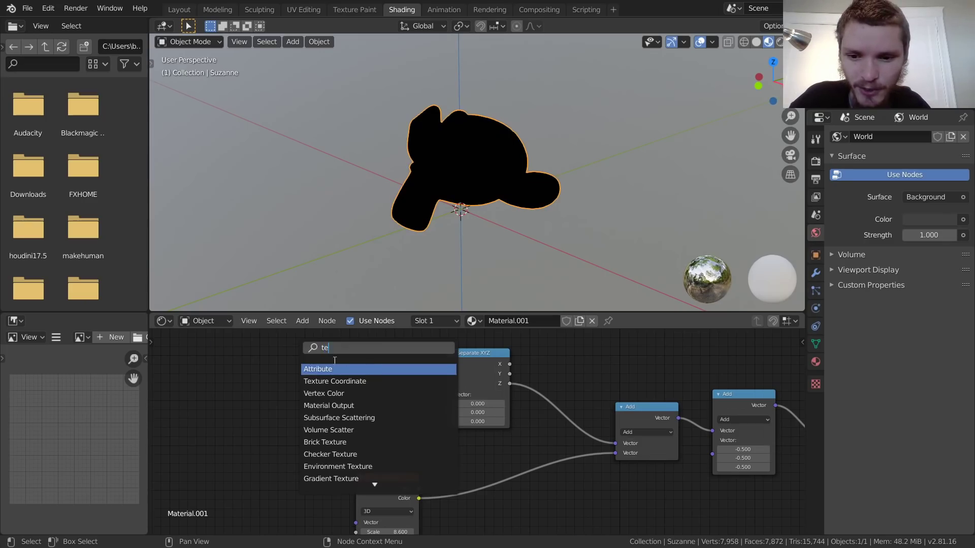
pyautogui.write('x')
pyautogui.click(345, 369)
pyautogui.click(307, 371)
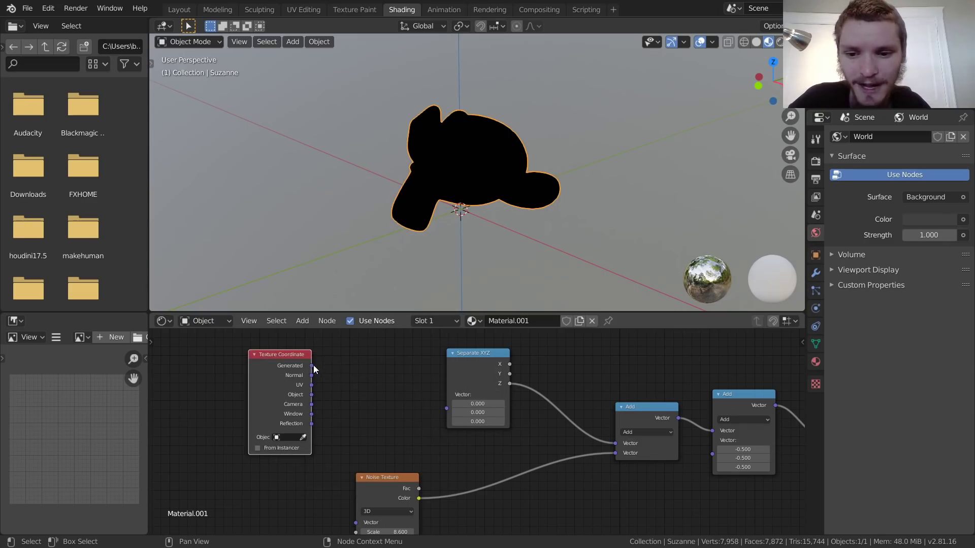
pyautogui.moveTo(313, 366)
pyautogui.mouseDown()
pyautogui.moveTo(355, 391)
pyautogui.moveTo(443, 408)
pyautogui.mouseUp()
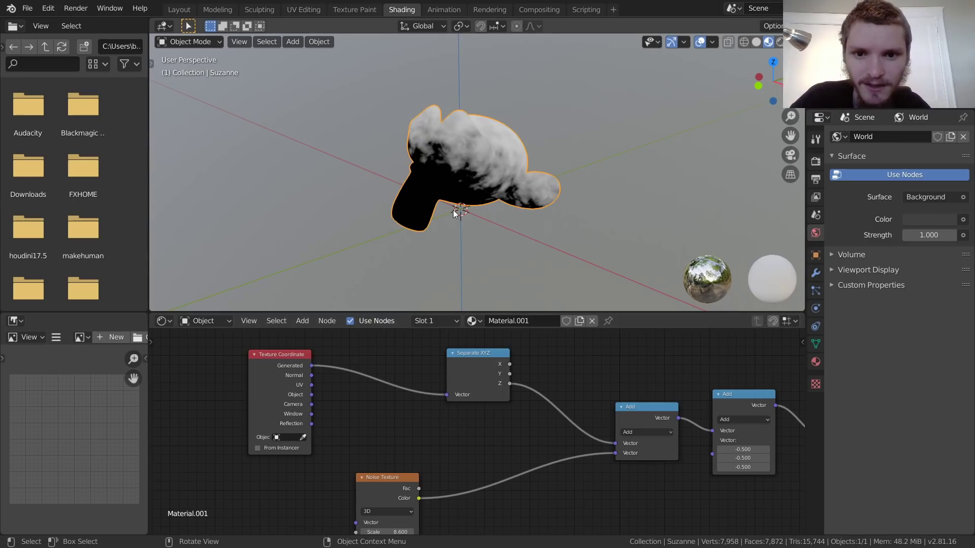
# Try a value of -0.080 in the Math Add node before the ColorRamp, and set it to -0.450
pyautogui.moveTo(473, 163); pyautogui.dragTo(420, 153, button='middle')
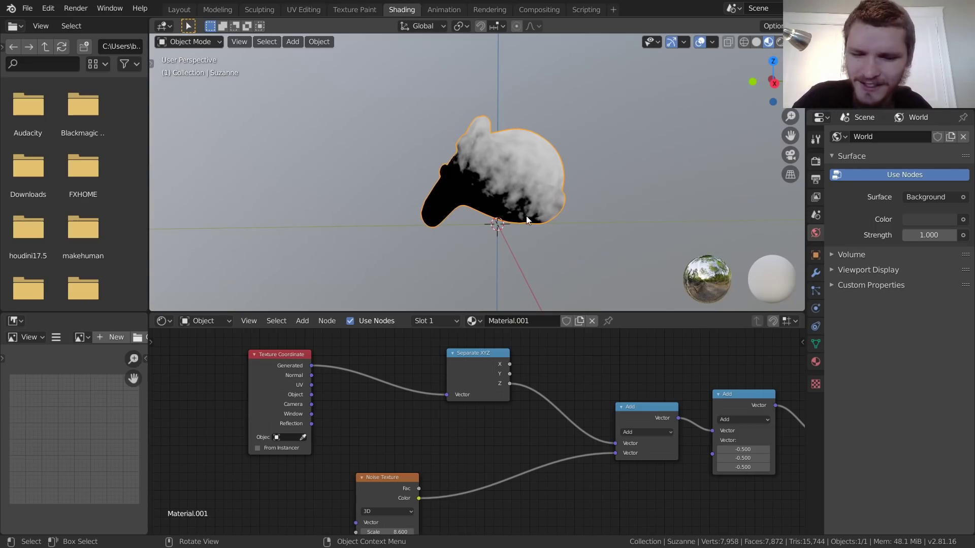
pyautogui.scroll(3, 425, 202)
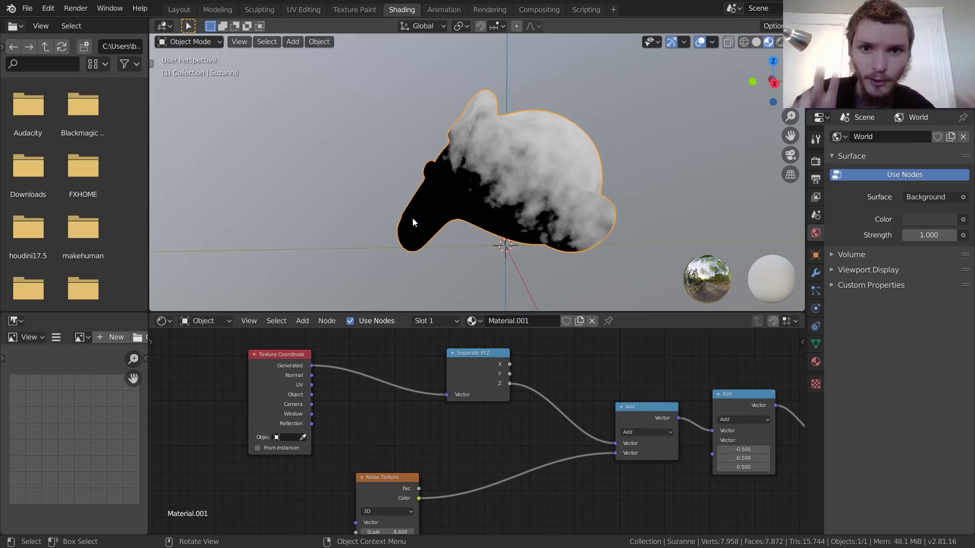
pyautogui.moveTo(644, 384)
pyautogui.mouseDown(button='middle')
pyautogui.moveTo(350, 363)
pyautogui.moveTo(295, 374)
pyautogui.mouseUp(button='middle')
pyautogui.moveTo(508, 435); pyautogui.dragTo(531, 435)
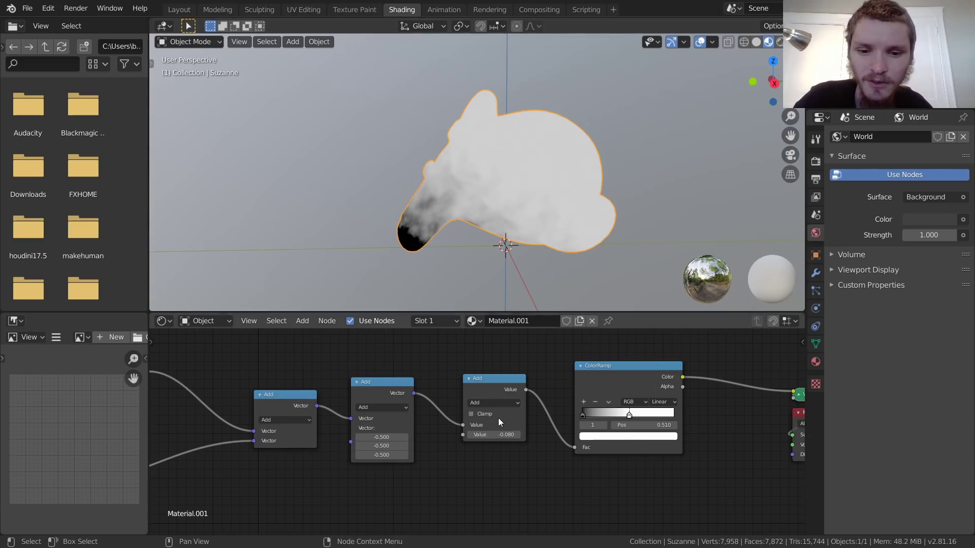
pyautogui.moveTo(501, 435); pyautogui.dragTo(482, 434)
# Add a second monkey mesh at the origin for comparison, delete it, and reselect the original monkey head
pyautogui.hotkey('shift', 'a')
pyautogui.moveTo(311, 118)
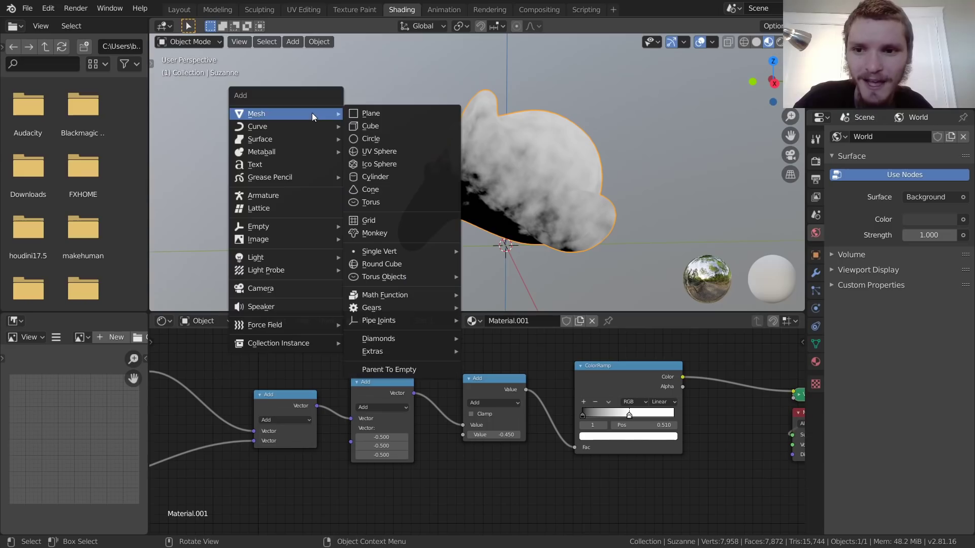
pyautogui.click(395, 231)
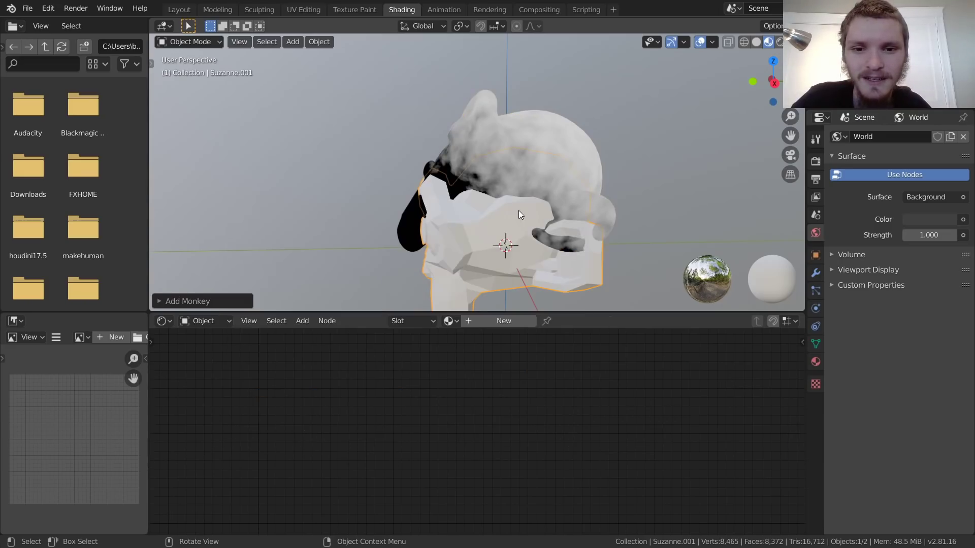
pyautogui.moveTo(519, 211); pyautogui.dragTo(427, 240, button='middle')
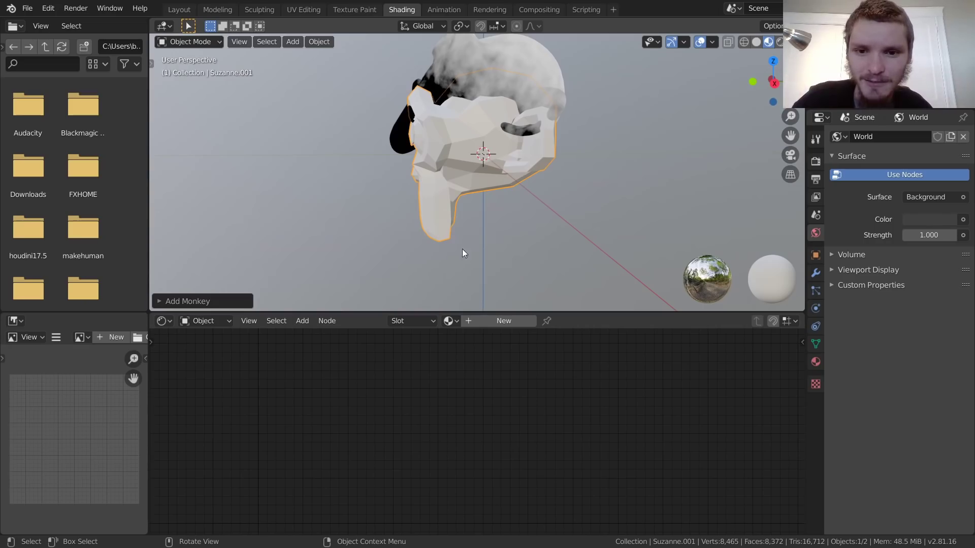
pyautogui.press('x')
pyautogui.click(467, 174)
pyautogui.click(490, 87)
pyautogui.moveTo(490, 88); pyautogui.dragTo(459, 128, button='middle')
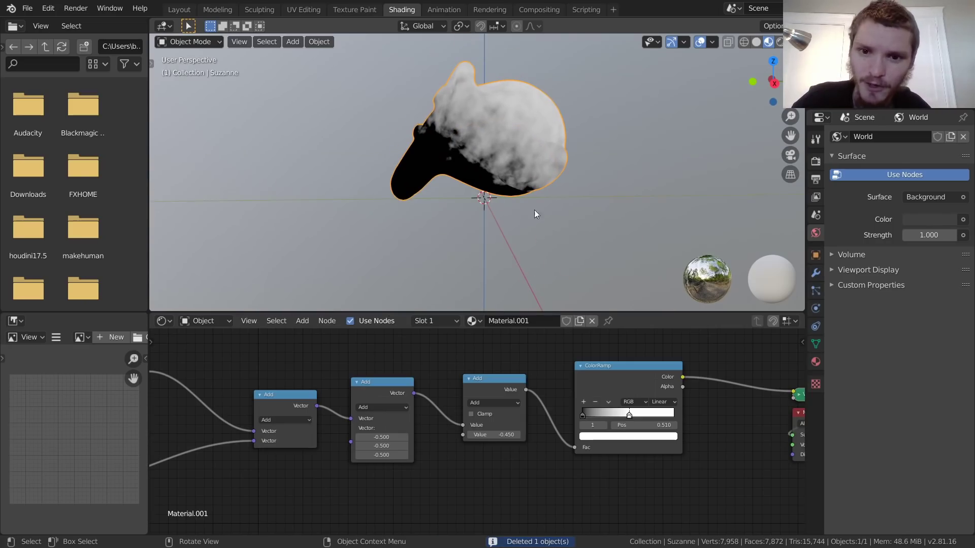
# Turn on the Bounds display for the monkey head in its object viewport display settings
pyautogui.moveTo(288, 366); pyautogui.dragTo(323, 375, button='middle')
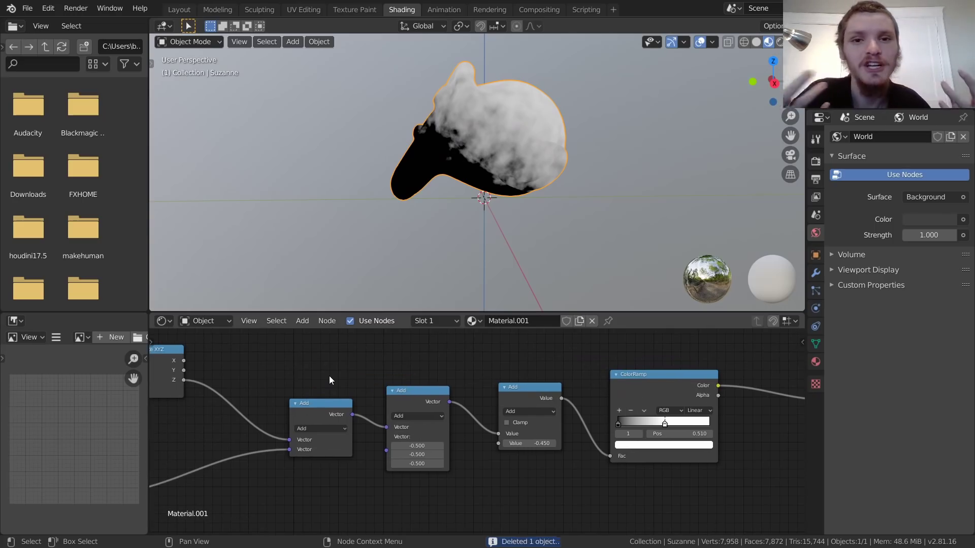
pyautogui.moveTo(325, 386); pyautogui.dragTo(776, 473, button='middle')
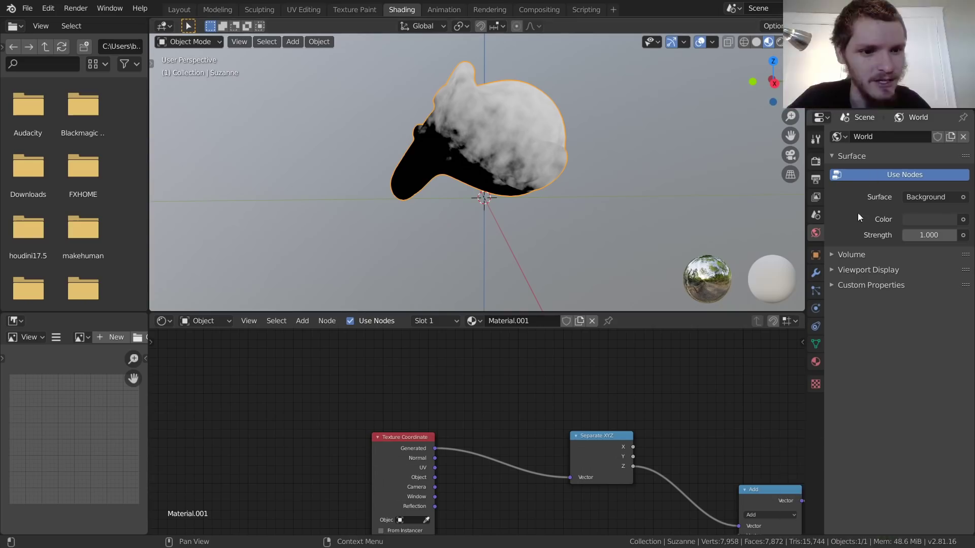
pyautogui.click(815, 255)
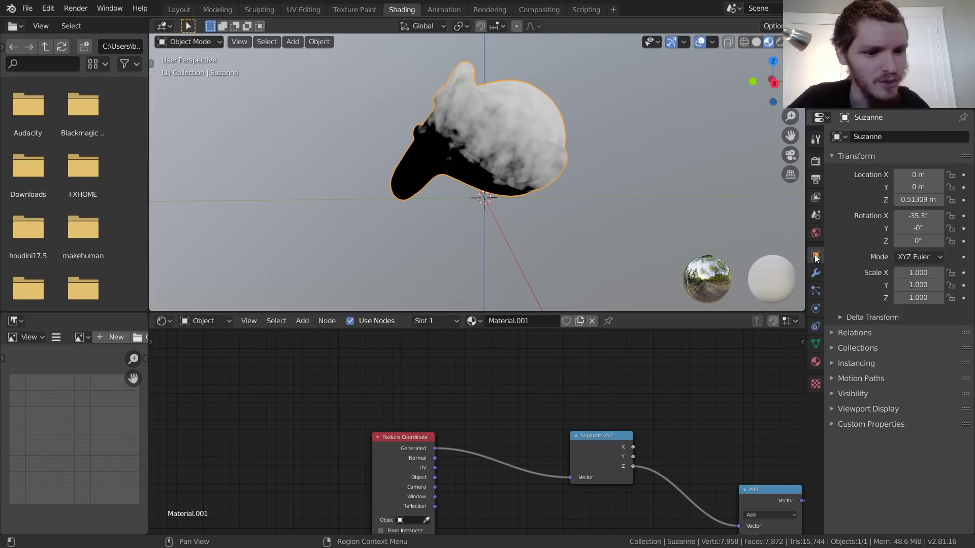
pyautogui.click(875, 407)
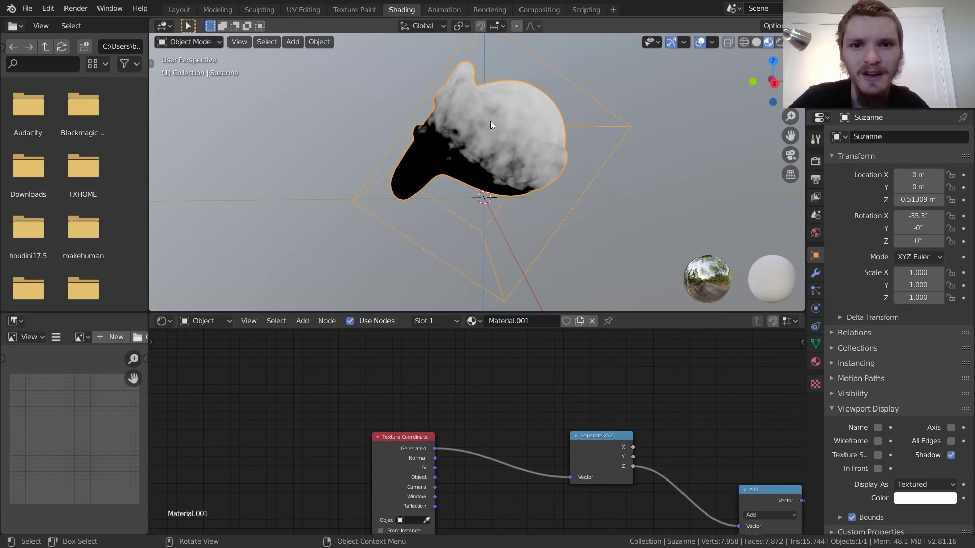
# Apply the monkey head's object transform, including its location and rotation
pyautogui.scroll(-2, 460, 188)
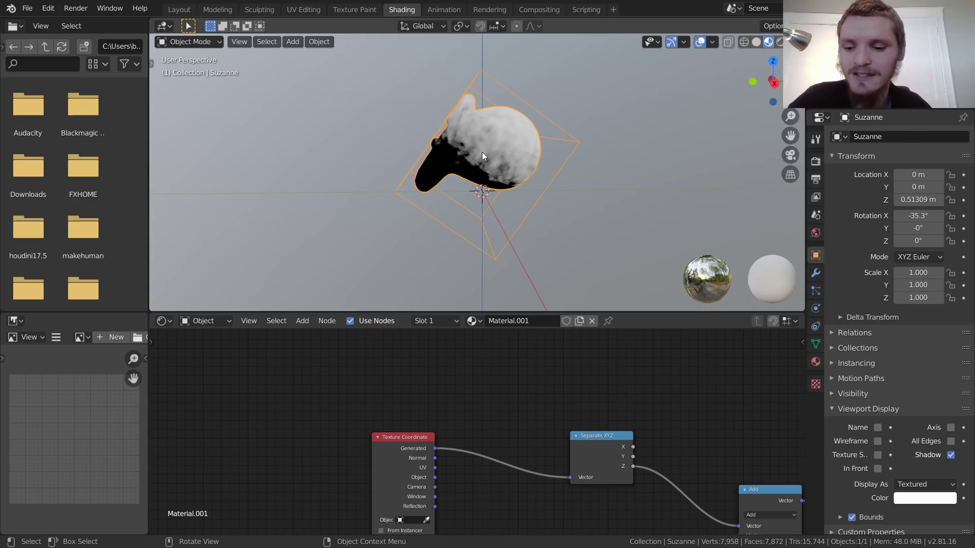
pyautogui.press('F3')
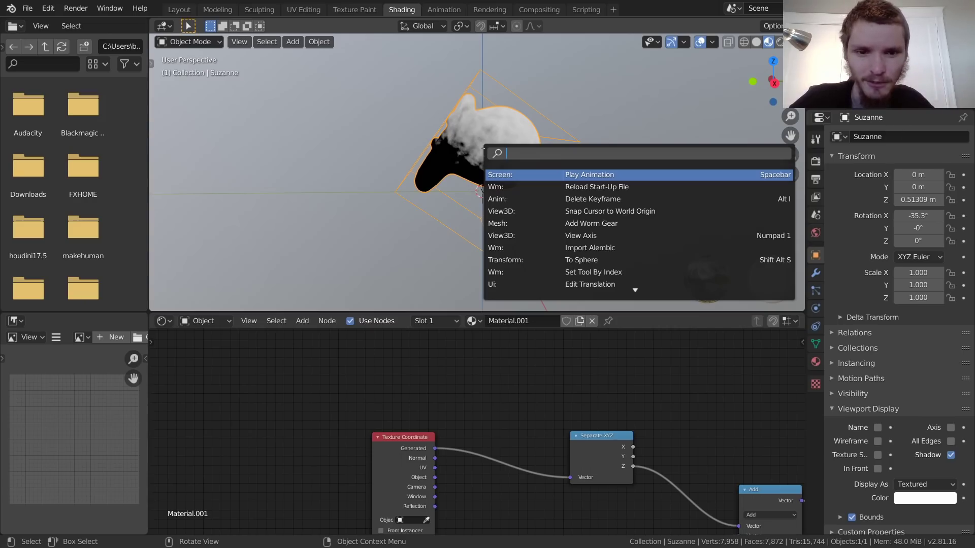
pyautogui.write('appl')
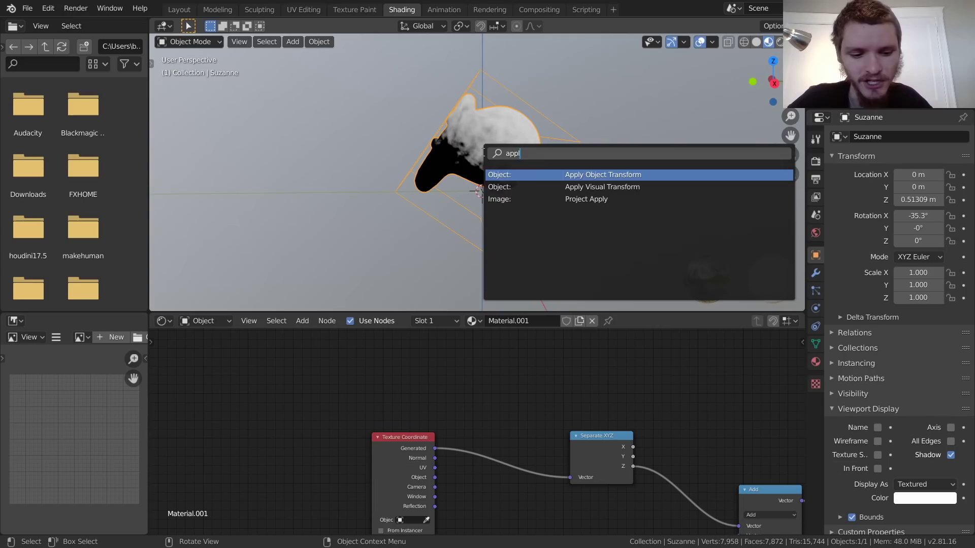
pyautogui.press('Return')
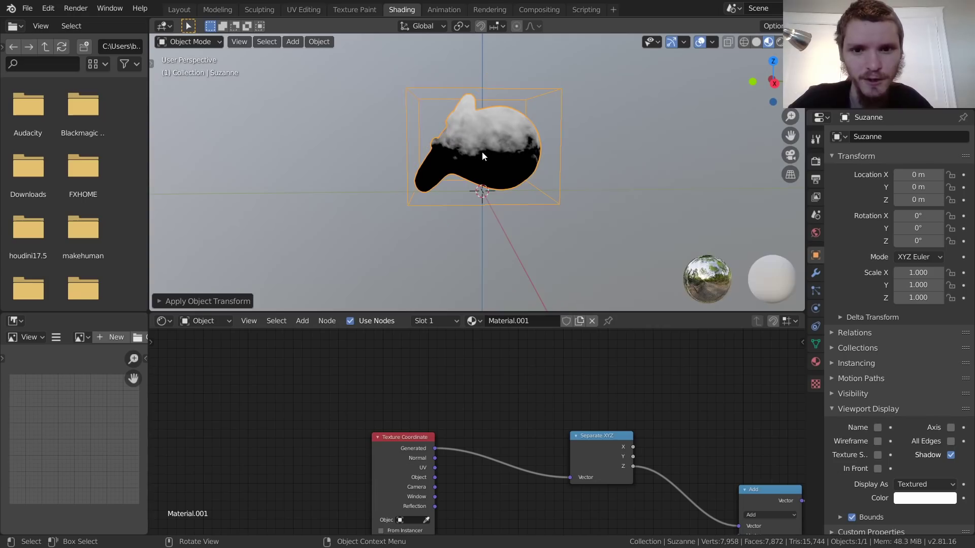
# Inspect the mask from several angles and try moving the monkey head freely, undoing the first move and moving it again
pyautogui.moveTo(387, 117); pyautogui.dragTo(498, 121, button='middle')
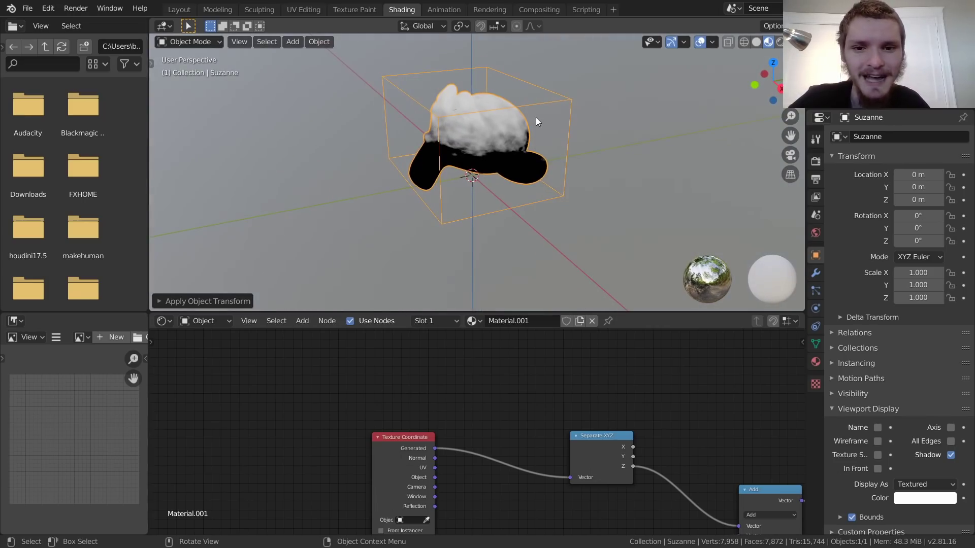
pyautogui.moveTo(495, 162); pyautogui.dragTo(482, 183, button='middle')
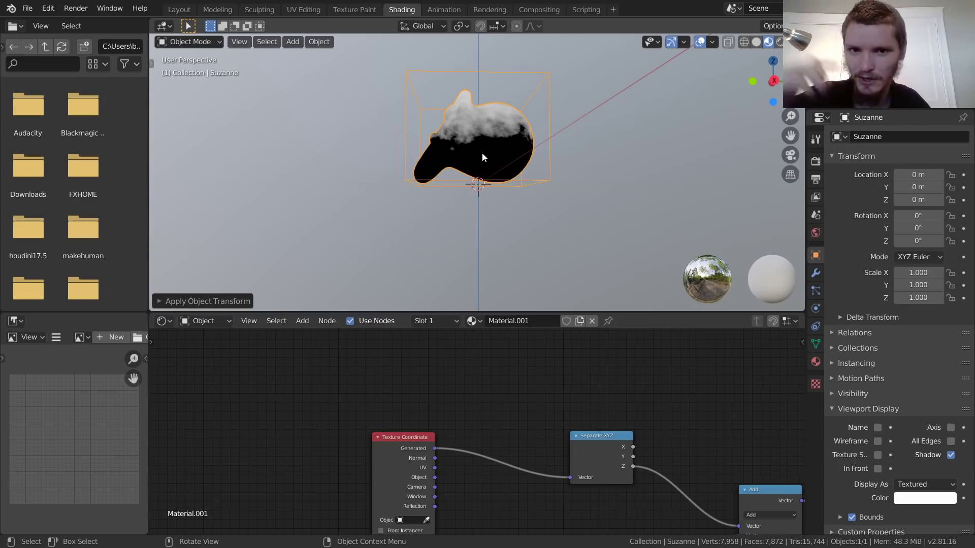
pyautogui.moveTo(484, 133); pyautogui.dragTo(517, 163, button='middle')
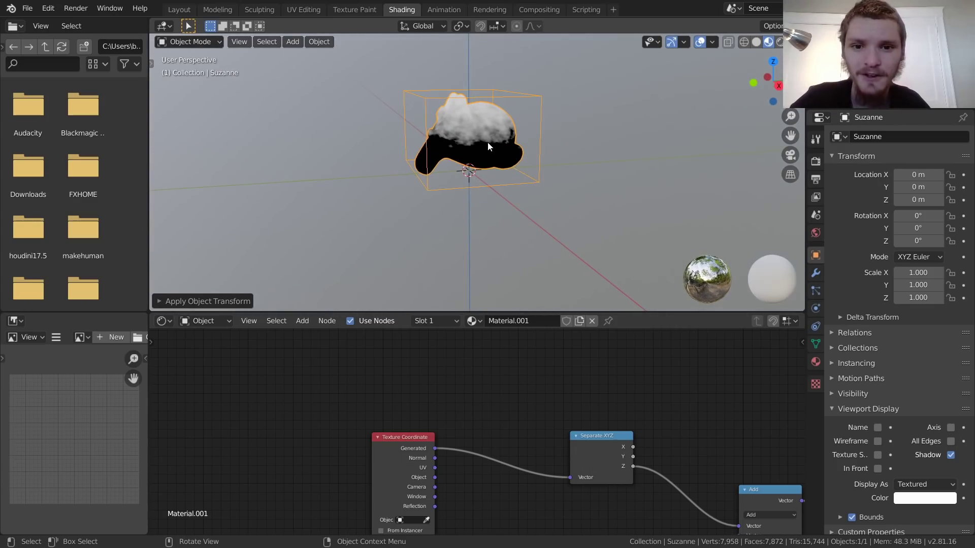
pyautogui.press('g')
pyautogui.click(473, 100)
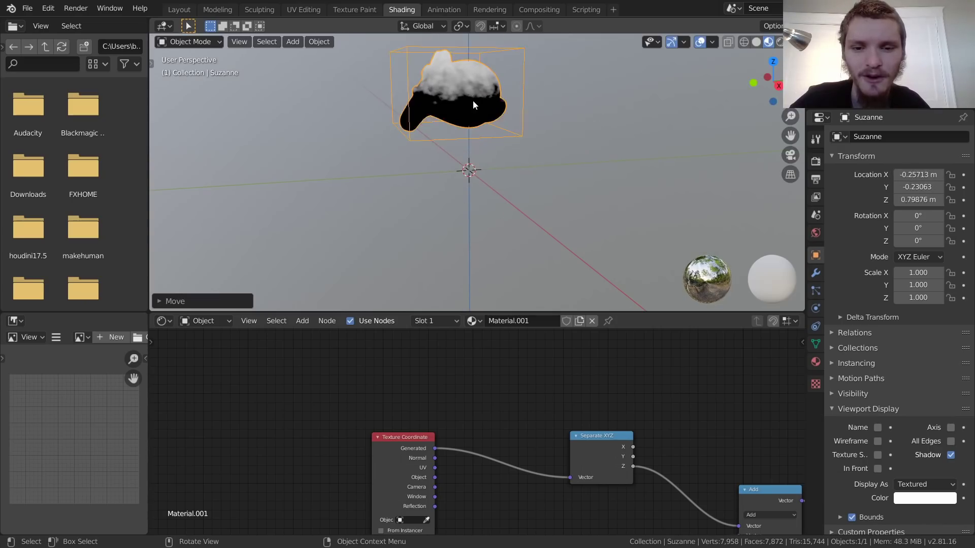
pyautogui.hotkey('ctrl', 'z')
pyautogui.press('g')
pyautogui.click(482, 116)
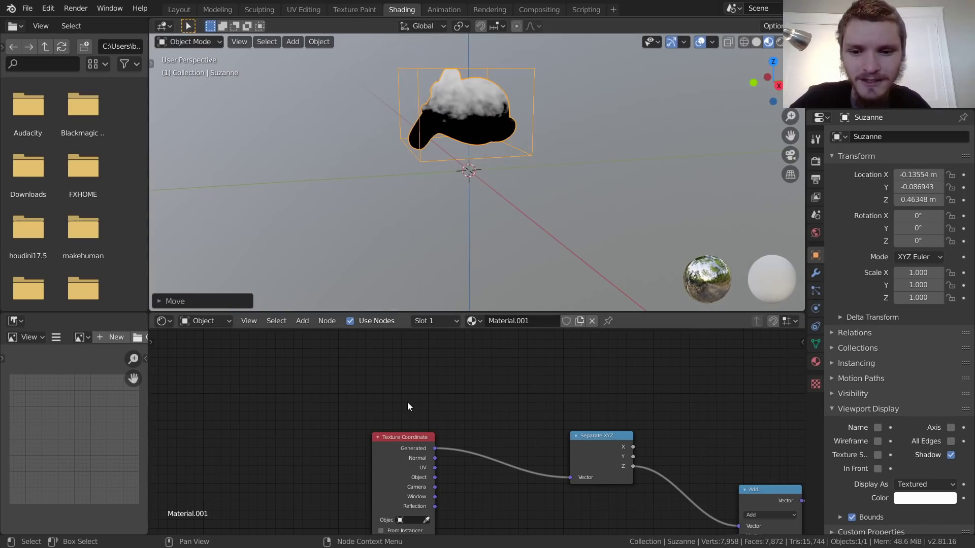
# Add a Geometry node, connect its Position output to Separate XYZ, and move the monkey head to test the mask
pyautogui.hotkey('shift', 'a')
pyautogui.click(319, 352)
pyautogui.write('ge')
pyautogui.press('Return')
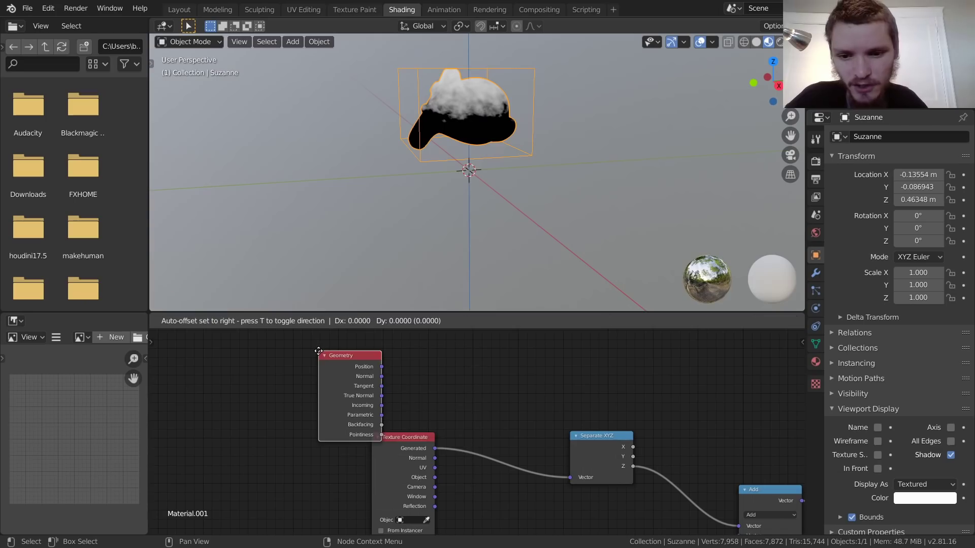
pyautogui.click(318, 352)
pyautogui.moveTo(381, 367); pyautogui.dragTo(573, 478)
pyautogui.press('g')
pyautogui.click(464, 145)
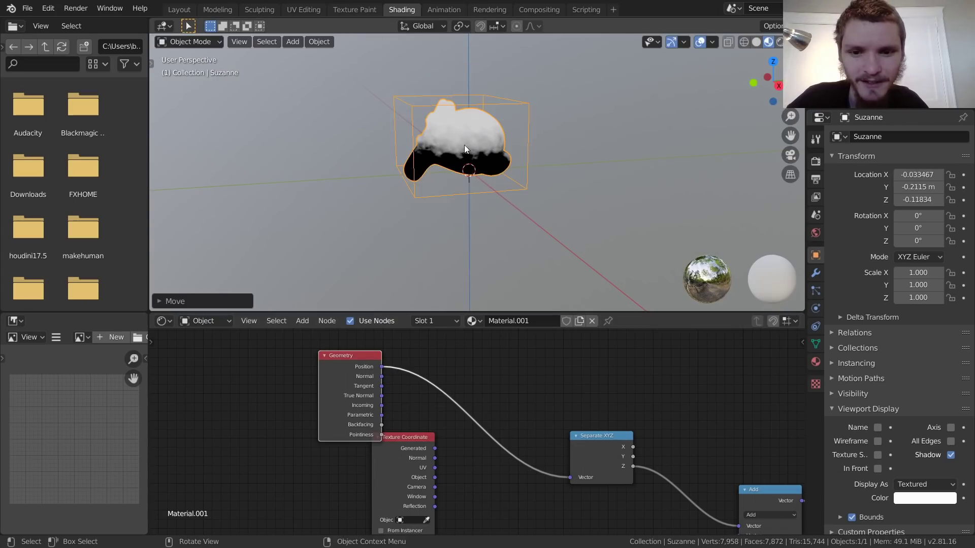
# Try the Texture Coordinate node's Generated output in Separate XYZ again and move the monkey head to compare
pyautogui.click(431, 438)
pyautogui.moveTo(434, 448); pyautogui.dragTo(571, 477)
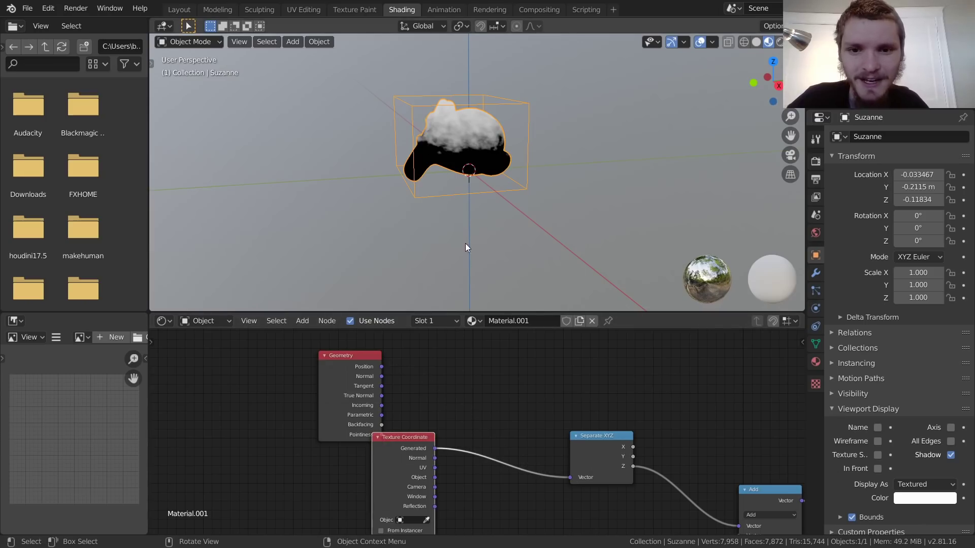
pyautogui.press('g')
pyautogui.click(459, 303)
# Connect the Texture Coordinate node's Object output to Separate XYZ and return the monkey head to the origin
pyautogui.moveTo(436, 478); pyautogui.dragTo(571, 477)
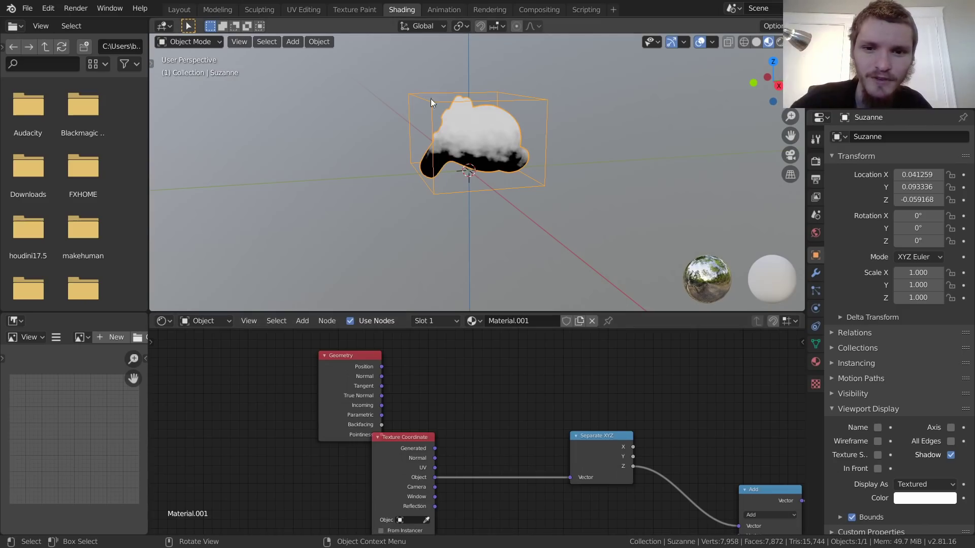
pyautogui.moveTo(627, 387); pyautogui.dragTo(520, 335, button='middle')
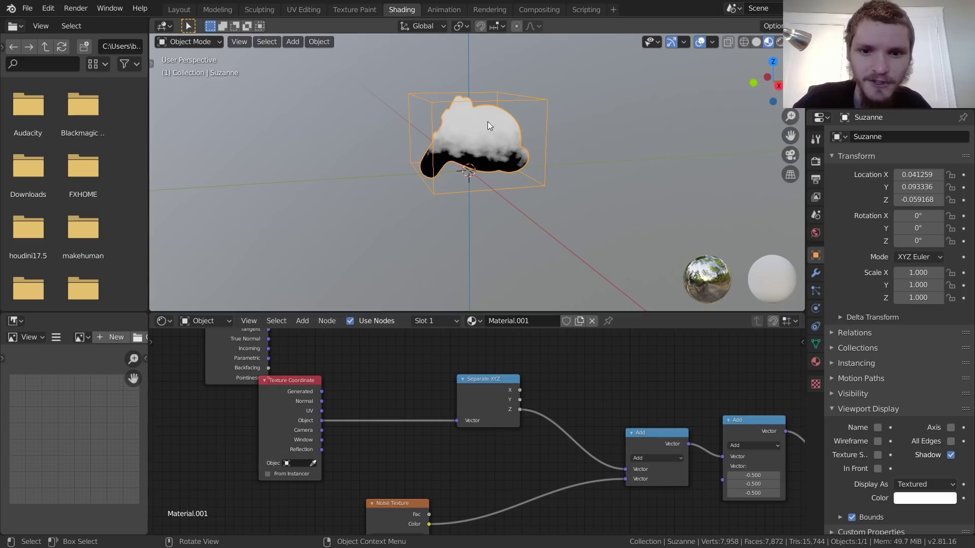
pyautogui.press('g')
pyautogui.click(492, 139)
# Try rotating the monkey head to test the Object-coordinate mask, and undo the rotation
pyautogui.press('r')
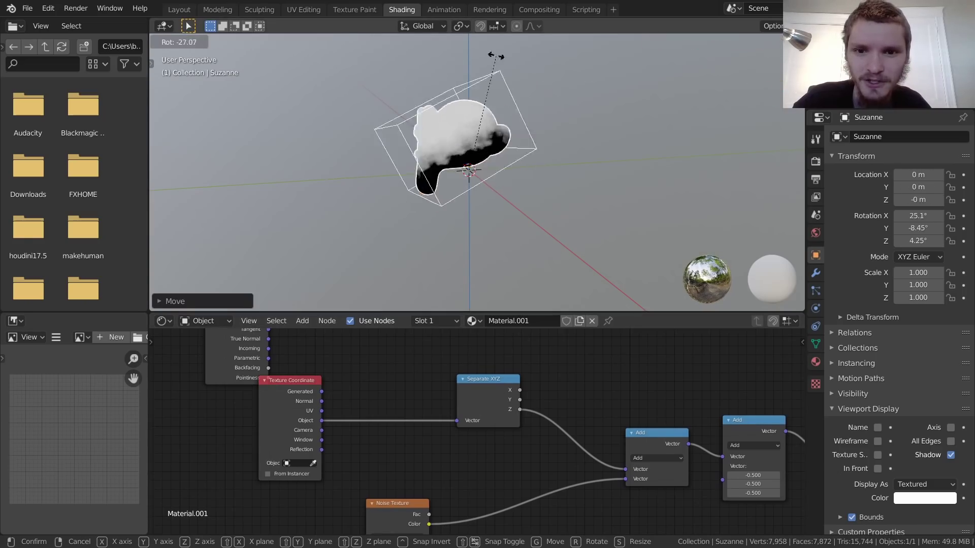
pyautogui.click(567, 106)
pyautogui.hotkey('ctrl', 'z')
# Set the value of the Math Add node before the ColorRamp to -0.550
pyautogui.moveTo(653, 412); pyautogui.dragTo(256, 386, button='middle')
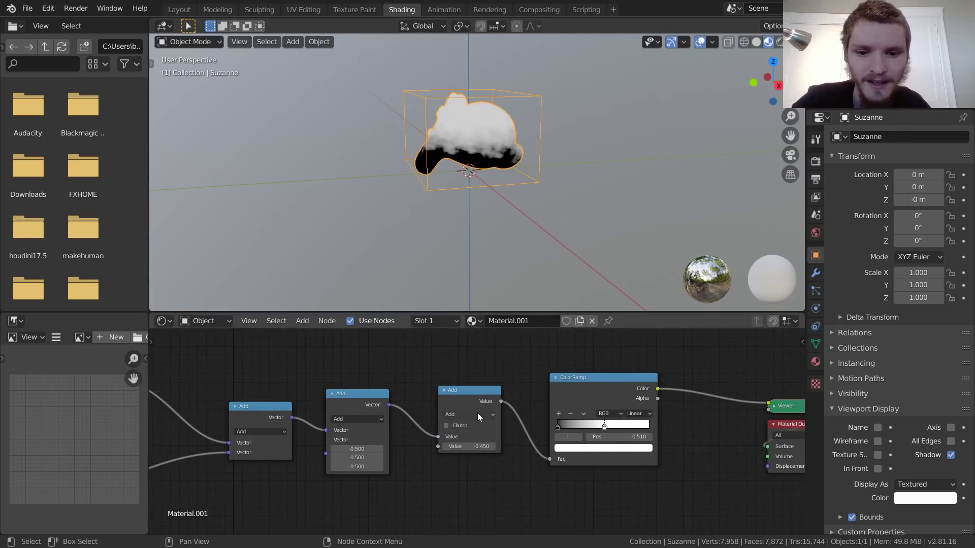
pyautogui.moveTo(475, 447)
pyautogui.mouseDown()
pyautogui.moveTo(503, 446)
pyautogui.moveTo(447, 446)
pyautogui.moveTo(475, 446)
pyautogui.mouseUp()
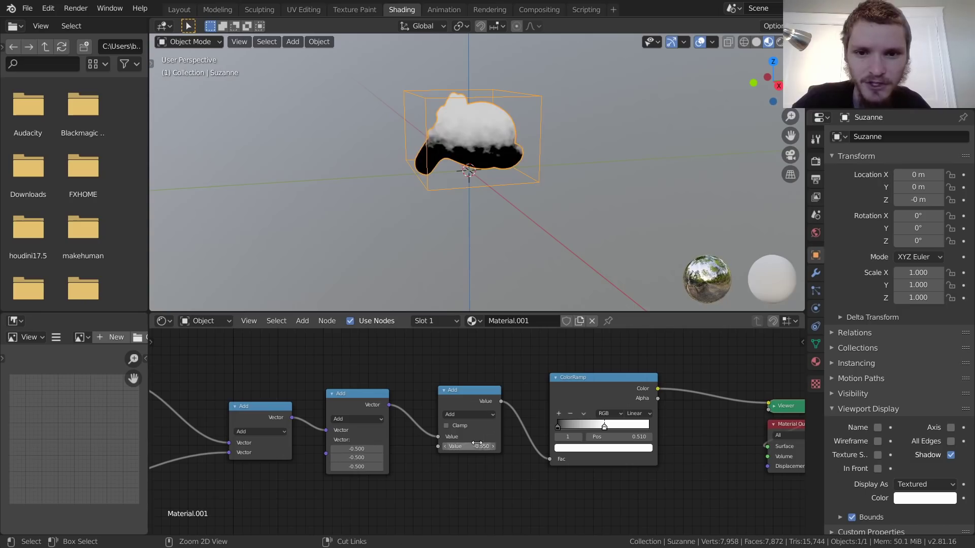
# Connect the Texture Coordinate node's Generated output to Separate XYZ and delete the unused Geometry node
pyautogui.moveTo(168, 351); pyautogui.dragTo(452, 420, button='middle')
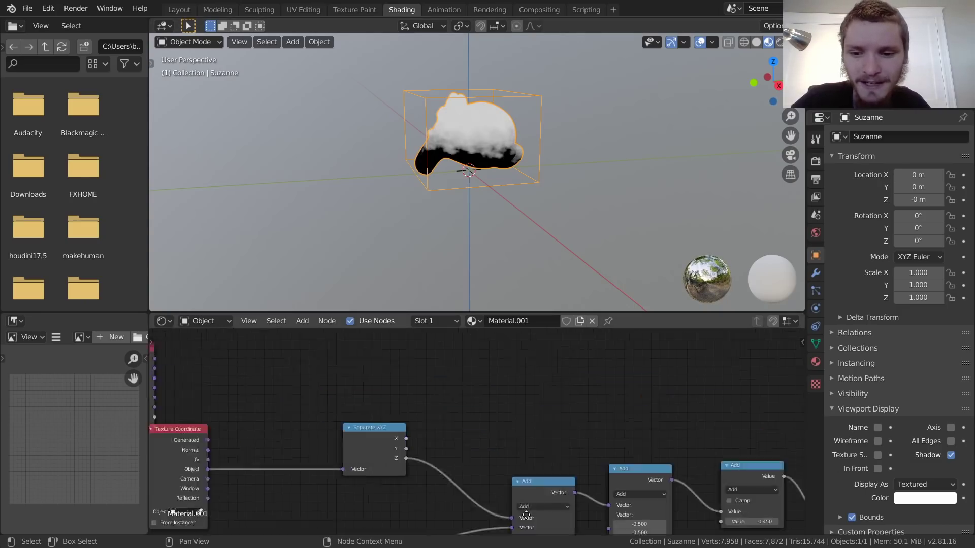
pyautogui.moveTo(278, 361); pyautogui.dragTo(471, 397, button='middle')
pyautogui.moveTo(401, 470); pyautogui.dragTo(537, 500)
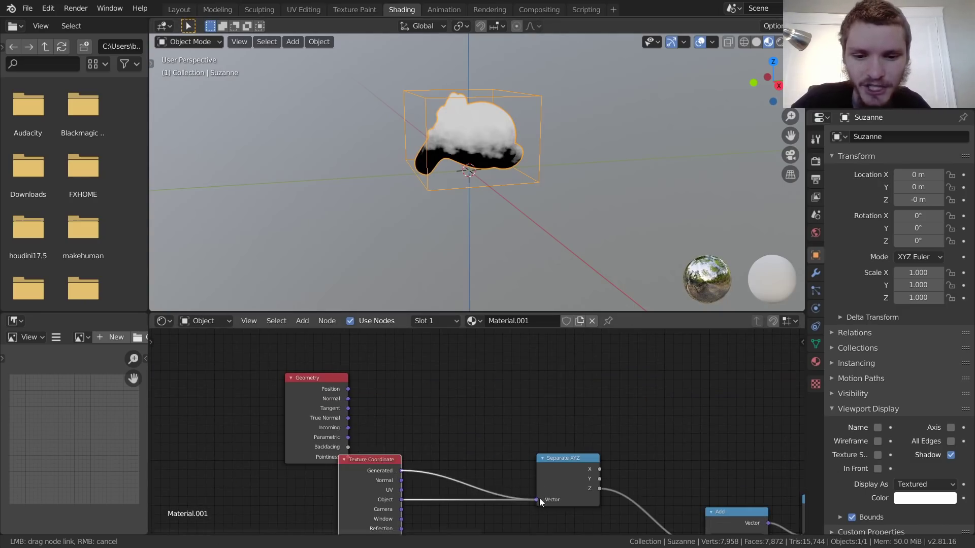
pyautogui.click(322, 377)
pyautogui.press('x')
# Set the value of the Math Add node before the ColorRamp to -0.230 and the ColorRamp's white stop position to 0.330
pyautogui.moveTo(671, 410); pyautogui.dragTo(250, 352, button='middle')
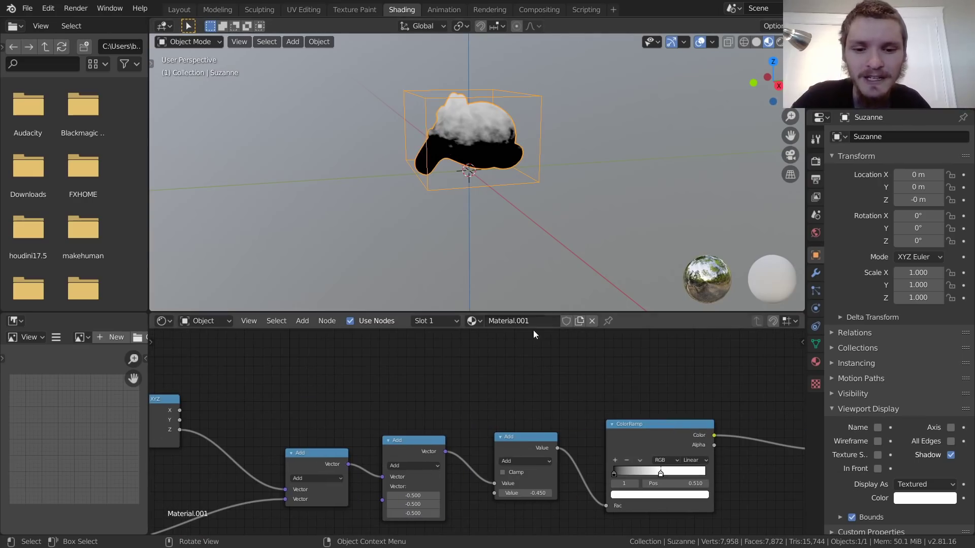
pyautogui.moveTo(529, 492); pyautogui.dragTo(555, 493)
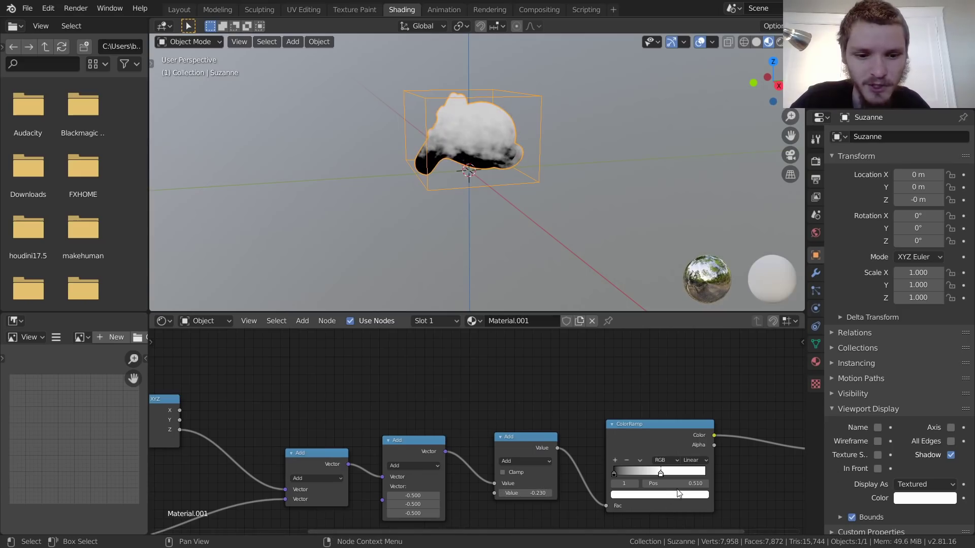
pyautogui.moveTo(675, 483); pyautogui.dragTo(650, 484)
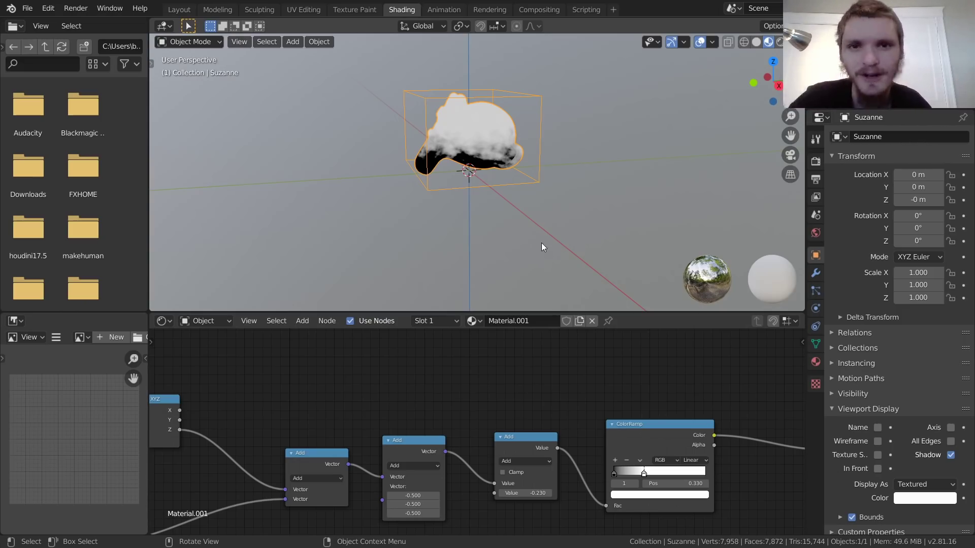
# Move the Viewer and Material Output nodes farther from the ColorRamp and rename the material dirtyboi
pyautogui.moveTo(727, 390); pyautogui.dragTo(364, 354, button='middle')
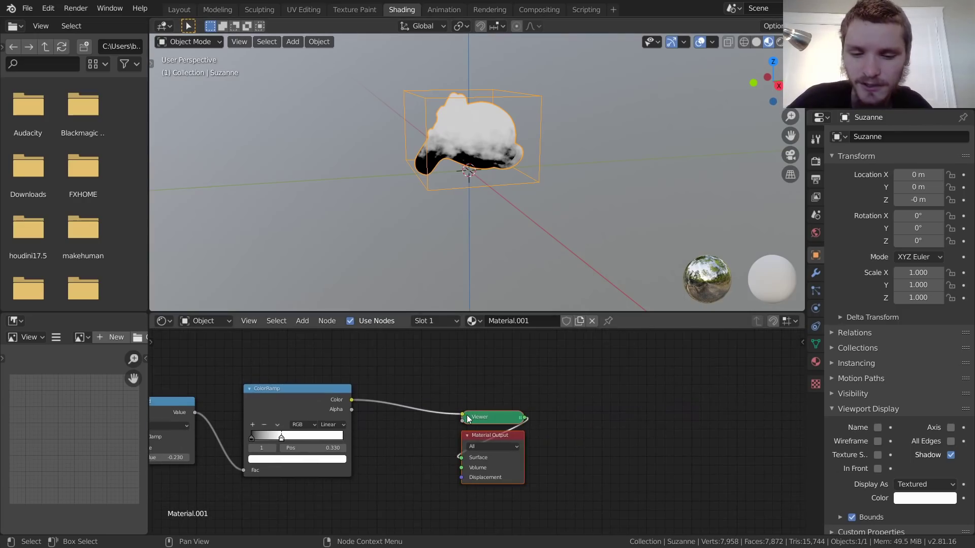
pyautogui.moveTo(468, 418); pyautogui.dragTo(654, 401)
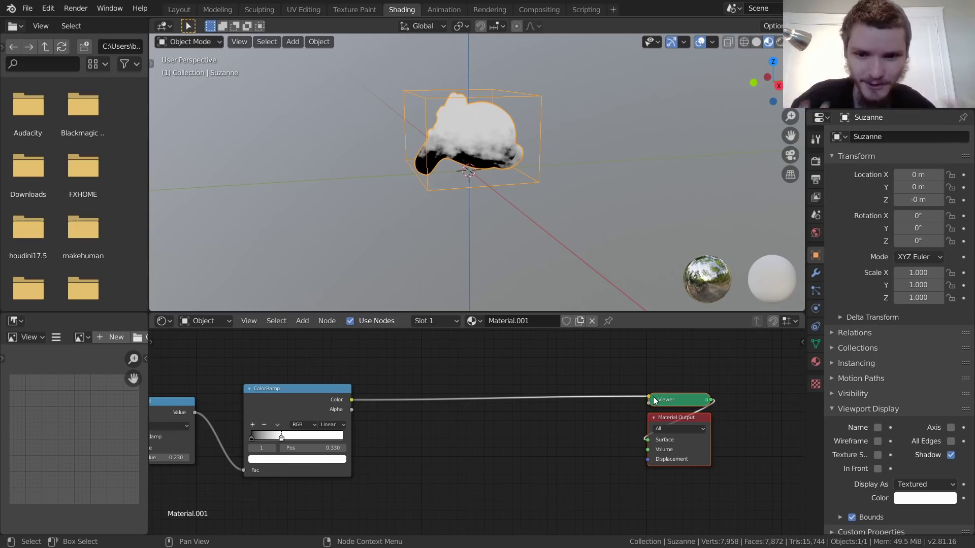
pyautogui.click(513, 321)
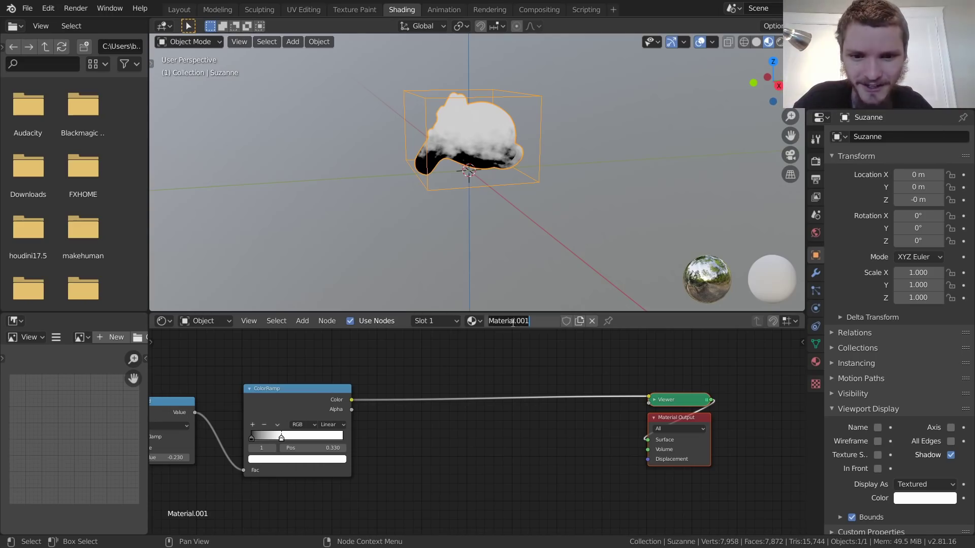
pyautogui.write('dirtyboi')
pyautogui.press('Return')
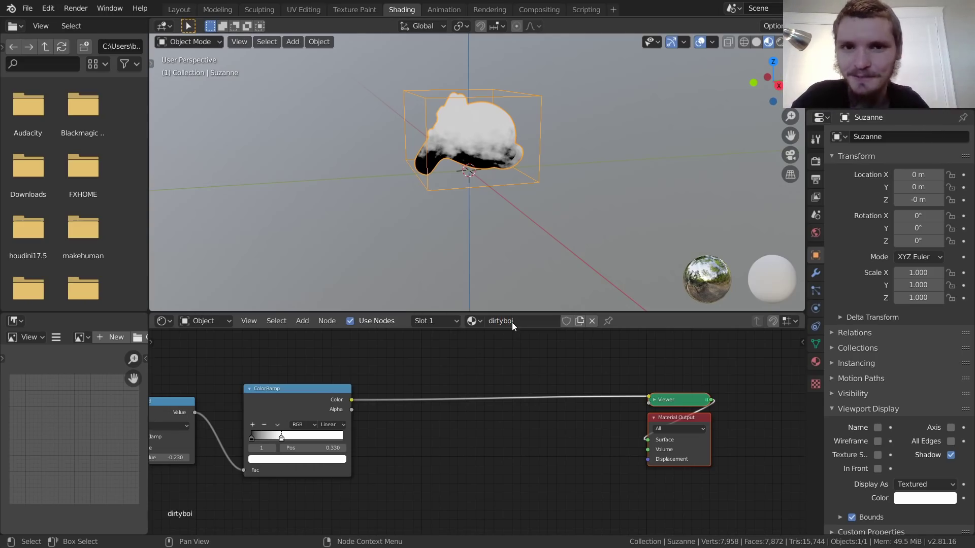
# Add a Principled BSDF node between the ColorRamp and the output nodes, and place a duplicate beside it
pyautogui.moveTo(444, 403); pyautogui.dragTo(432, 389, button='middle')
pyautogui.hotkey('shift', 'a')
pyautogui.click(434, 363)
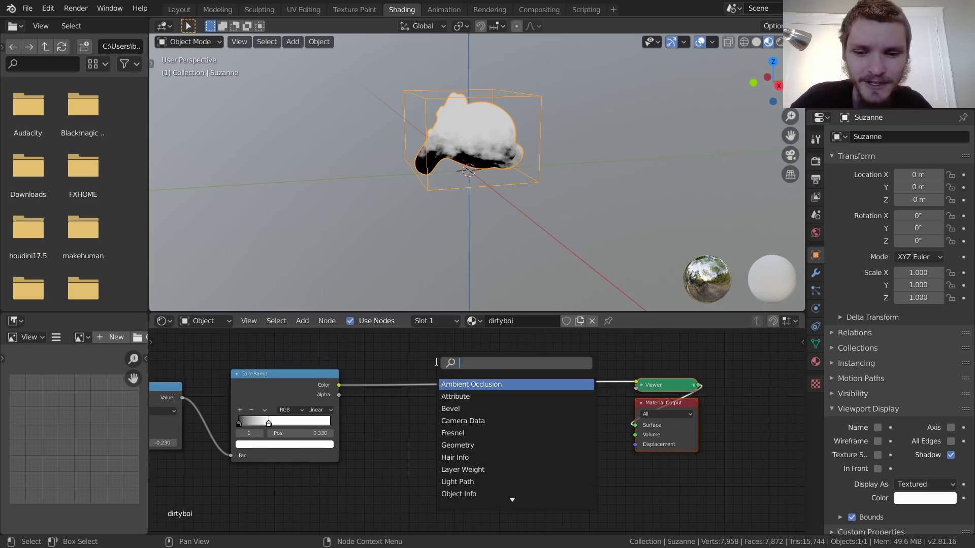
pyautogui.write('bsdf')
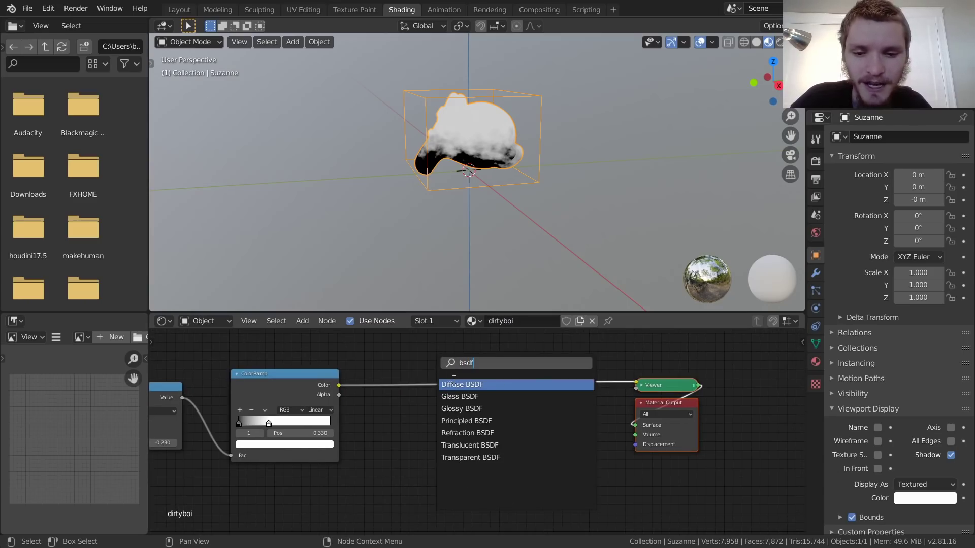
pyautogui.click(466, 421)
pyautogui.click(456, 459)
pyautogui.scroll(-6, 497, 443)
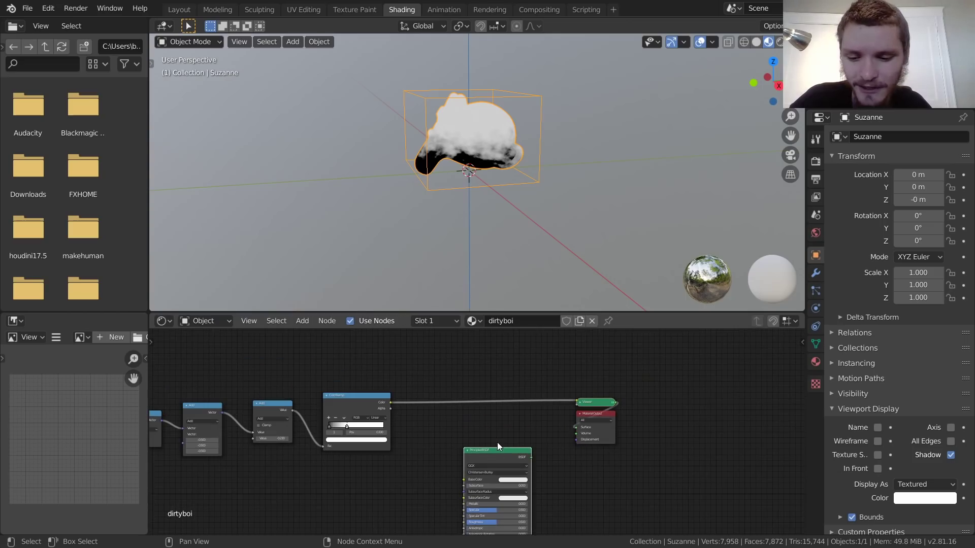
pyautogui.hotkey('shift', 'd')
pyautogui.click(392, 452)
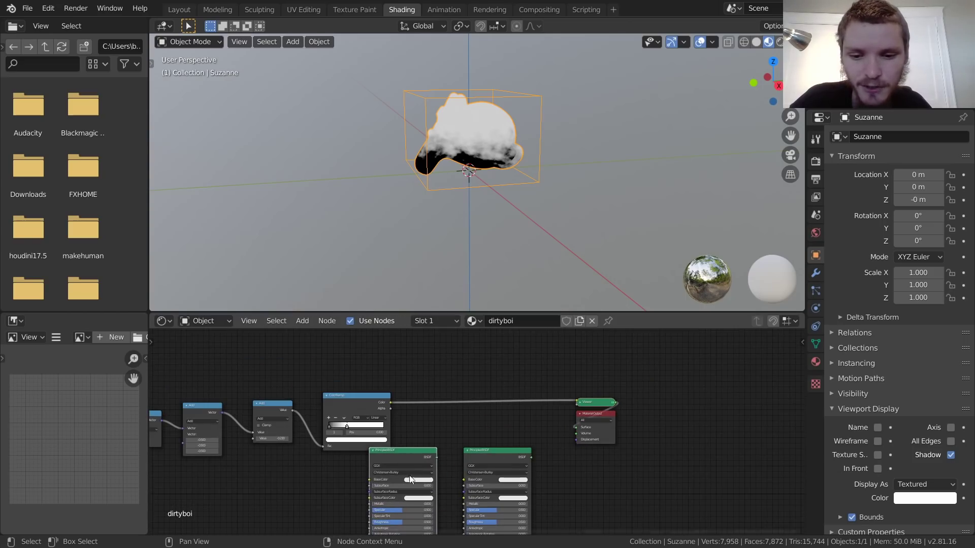
pyautogui.scroll(2, 431, 465)
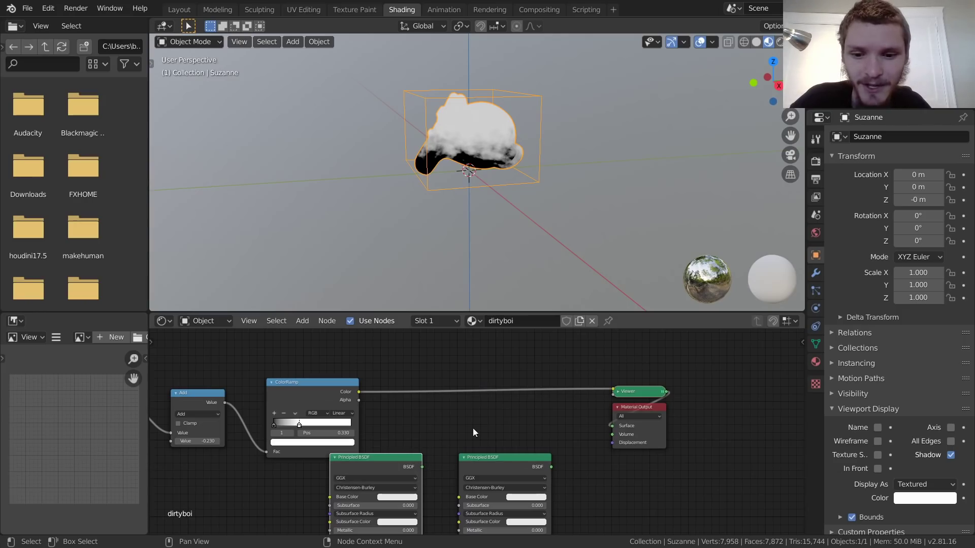
# Combine the two Principled BSDF nodes with a Mix Shader and move the Viewer and Material Output nodes aside to make room
pyautogui.keyDown('ctrl'); pyautogui.keyDown('shift'); pyautogui.moveTo(386, 459); pyautogui.dragTo(489, 456, button='right'); pyautogui.keyUp('shift'); pyautogui.keyUp('ctrl')
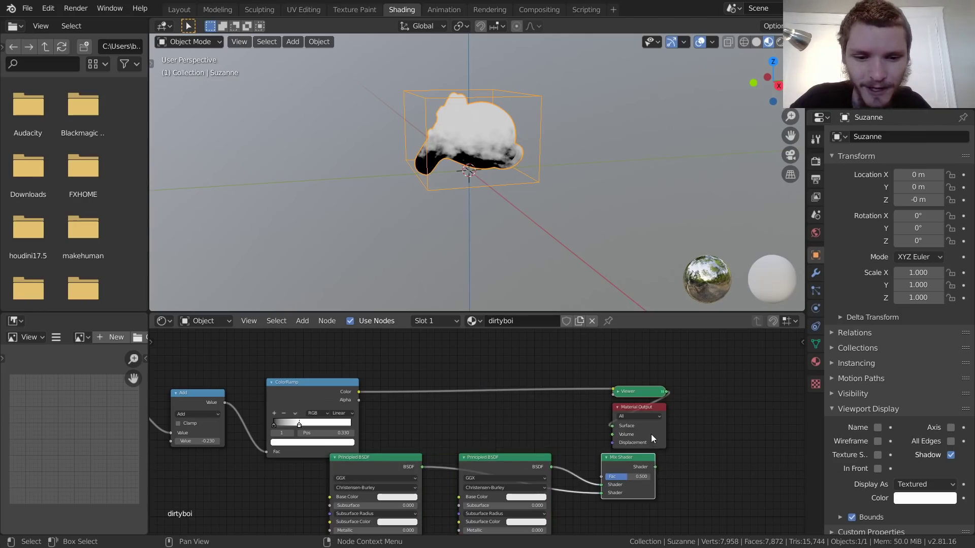
pyautogui.moveTo(735, 474); pyautogui.dragTo(648, 387)
pyautogui.moveTo(708, 438); pyautogui.dragTo(642, 392)
pyautogui.press('g')
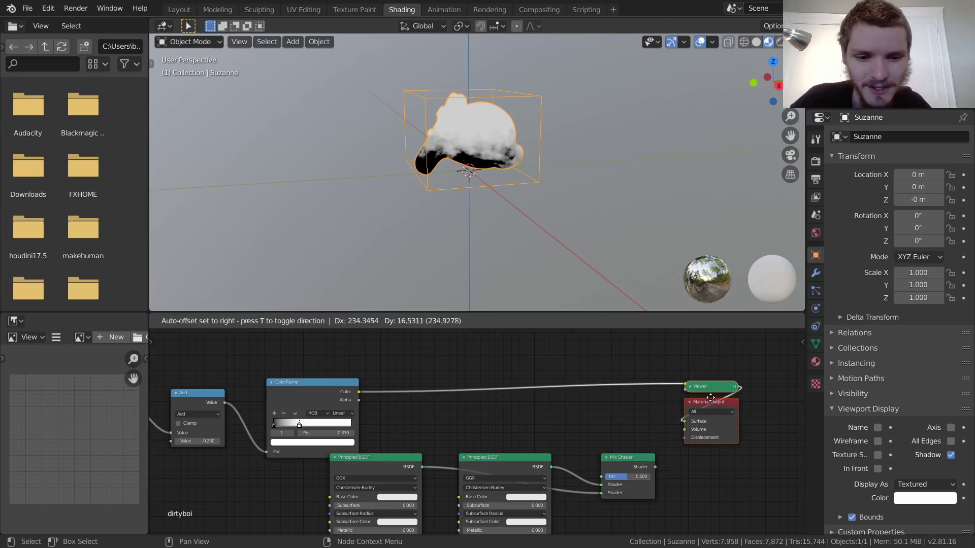
pyautogui.moveTo(710, 397); pyautogui.dragTo(710, 397)
# Connect the Mix Shader to the Material Output's Surface input and delete the Viewer node
pyautogui.moveTo(635, 467); pyautogui.dragTo(685, 421)
pyautogui.click(717, 386)
pyautogui.press('x')
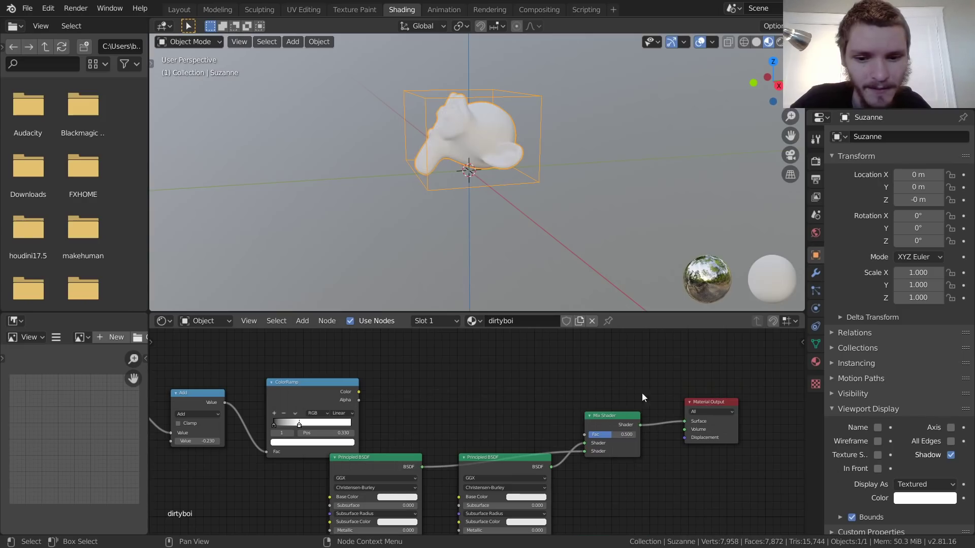
# Connect the ColorRamp's Color output to the Mix Shader's Fac input
pyautogui.moveTo(311, 409); pyautogui.dragTo(366, 406, button='middle')
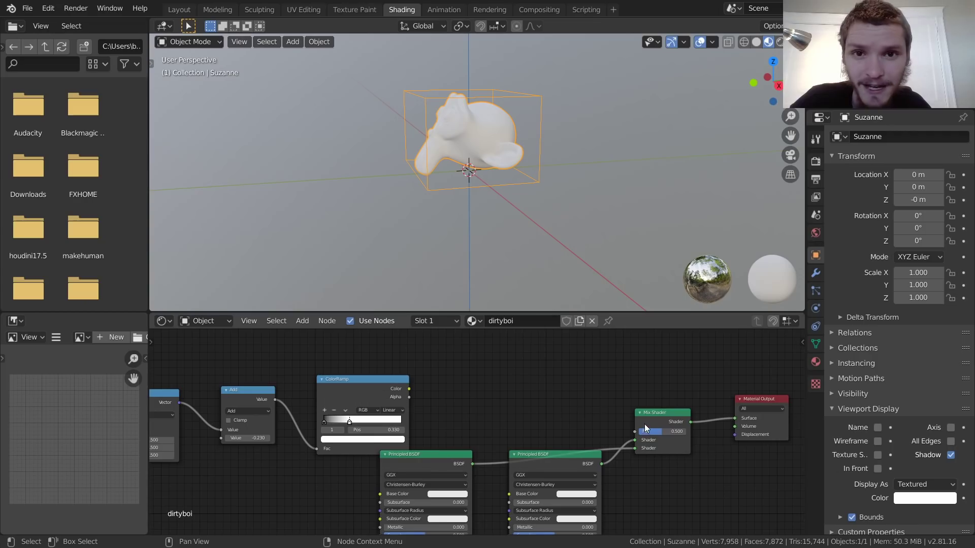
pyautogui.scroll(2, 644, 427)
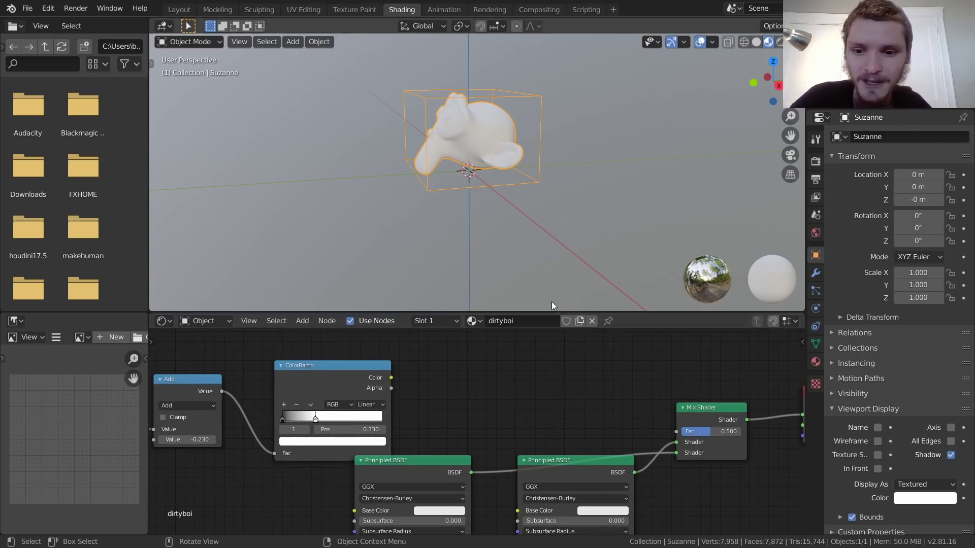
pyautogui.moveTo(391, 377); pyautogui.dragTo(681, 431)
pyautogui.scroll(-4, 642, 413)
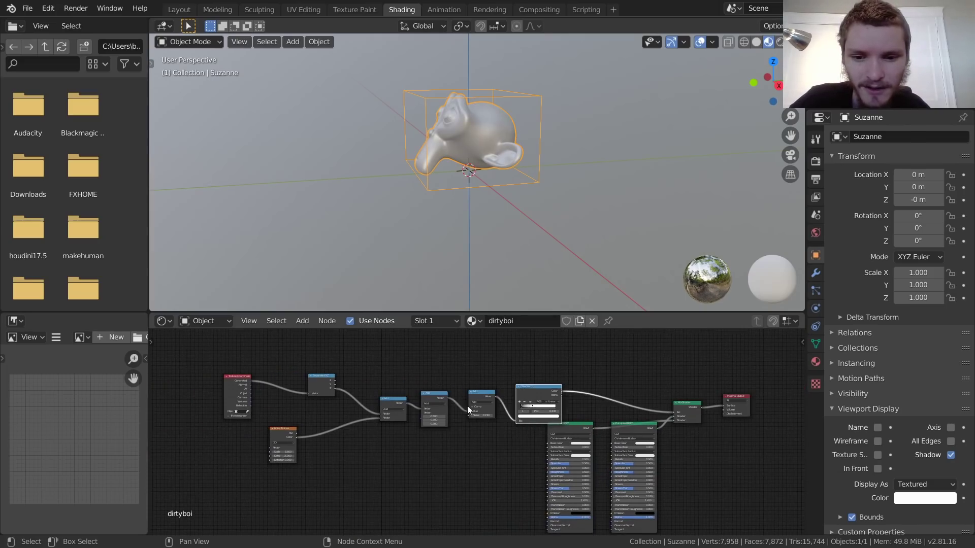
# Move the mask nodes up to the ColorRamp away from the Principled BSDF nodes to space out the node tree
pyautogui.moveTo(524, 415); pyautogui.dragTo(410, 376)
pyautogui.moveTo(528, 443); pyautogui.dragTo(386, 392)
pyautogui.scroll(4, 558, 411)
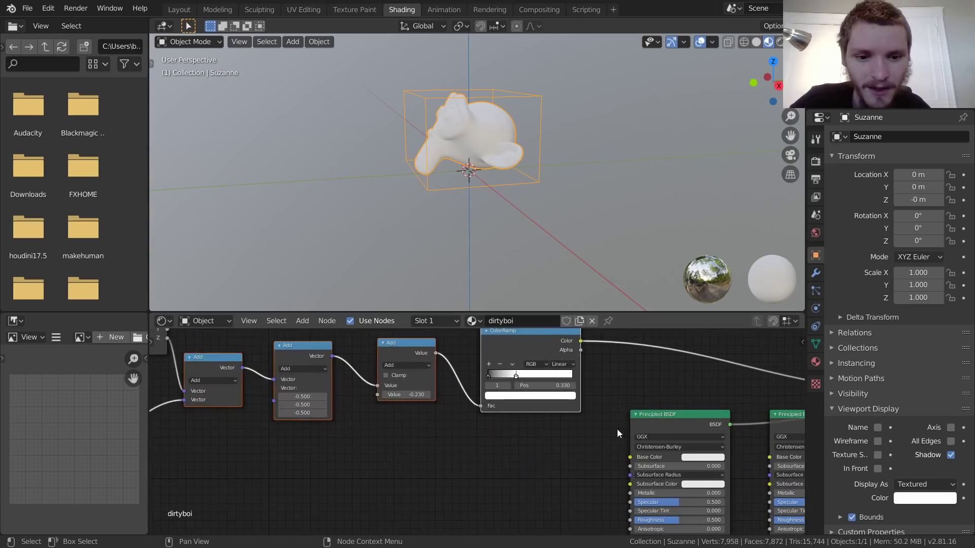
# Set the first Principled BSDF's Base Color to a dark brown with hue about 0.071 and saturation about 0.731
pyautogui.scroll(4, 479, 114)
pyautogui.moveTo(479, 113); pyautogui.dragTo(518, 230, button='middle')
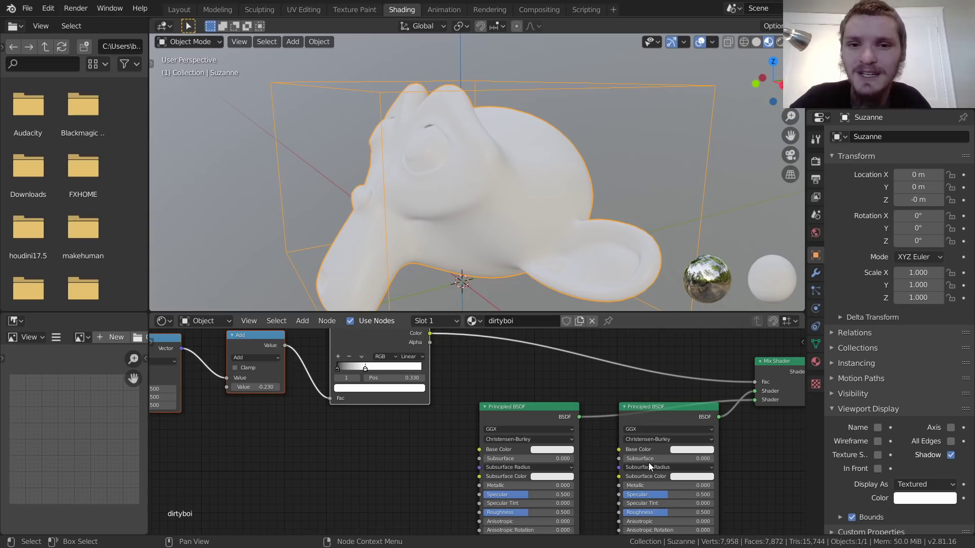
pyautogui.moveTo(615, 469); pyautogui.dragTo(587, 457, button='middle')
pyautogui.click(526, 437)
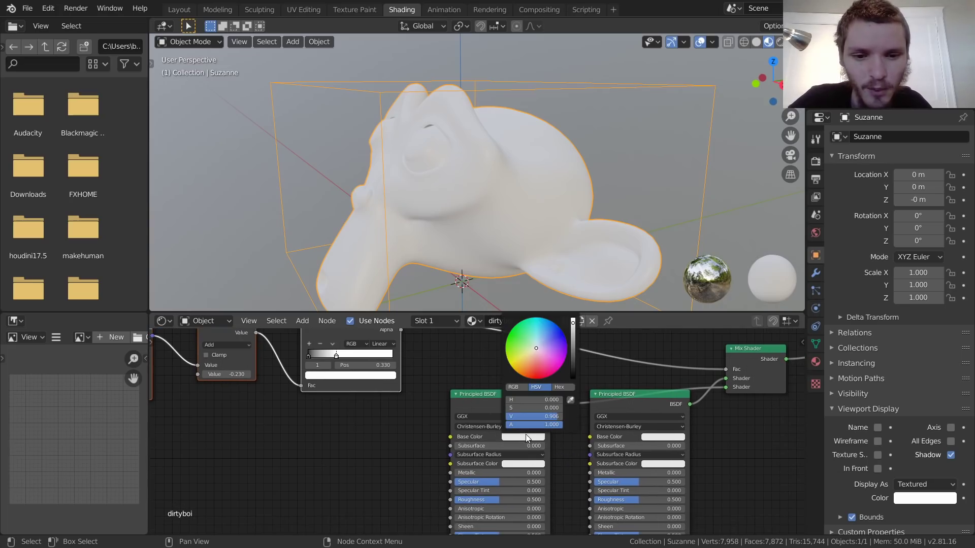
pyautogui.moveTo(531, 352); pyautogui.dragTo(525, 369)
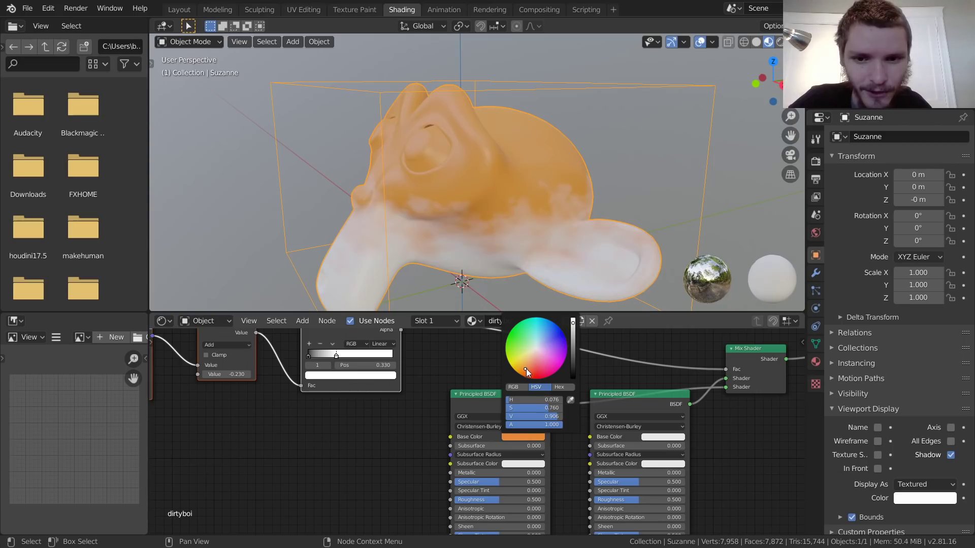
pyautogui.click(523, 369)
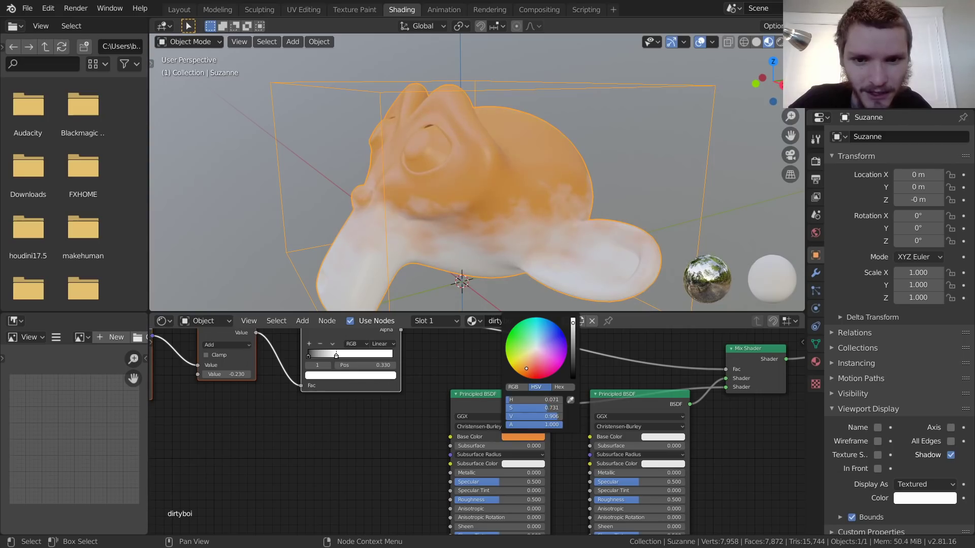
pyautogui.moveTo(572, 345); pyautogui.dragTo(572, 363)
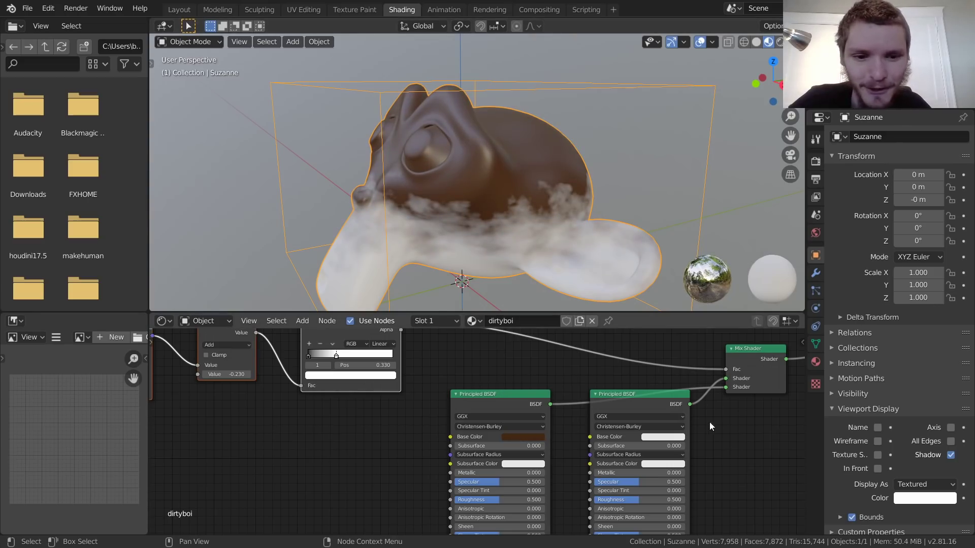
# Try swapping the Mix Shader's two shader inputs to reverse the dirt, and swap them back
pyautogui.moveTo(709, 422); pyautogui.dragTo(474, 433, button='middle')
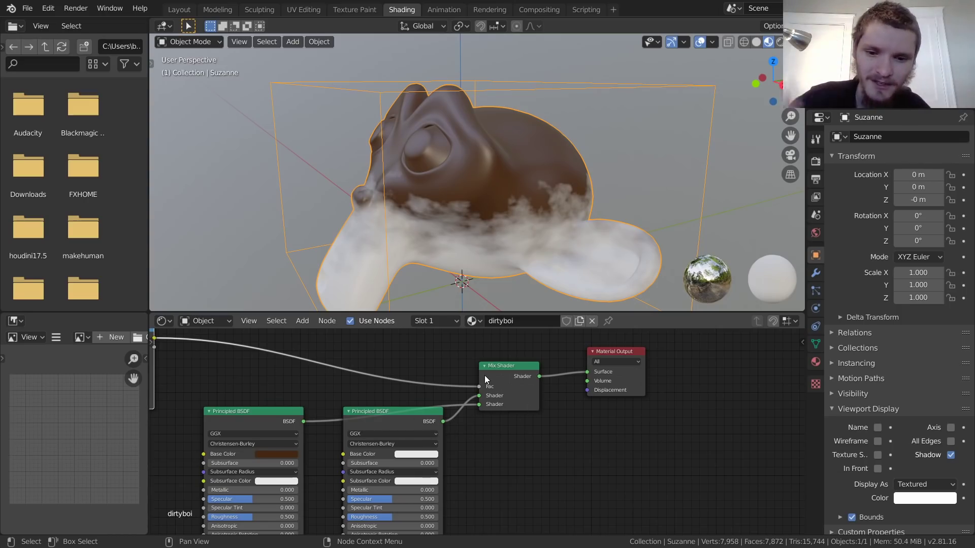
pyautogui.click(501, 367)
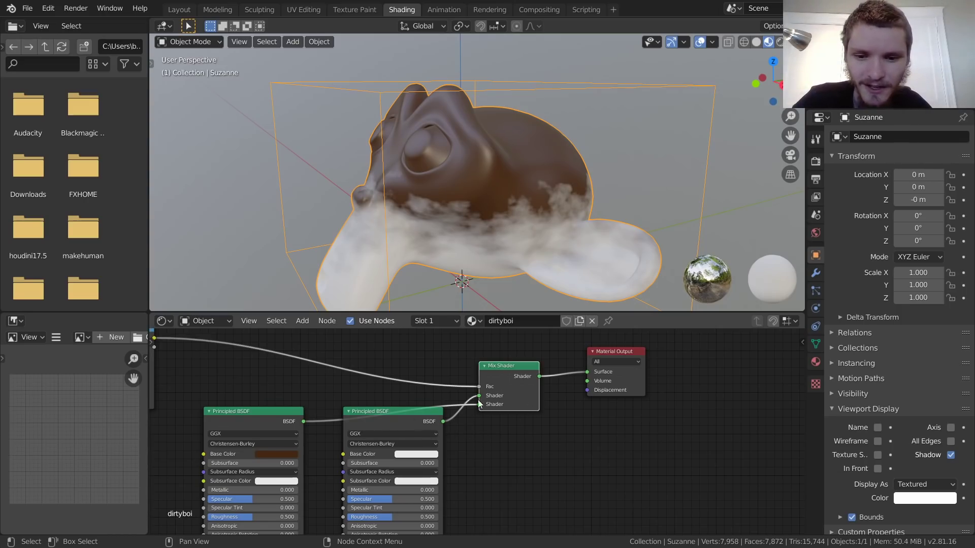
pyautogui.hotkey('alt', 's')
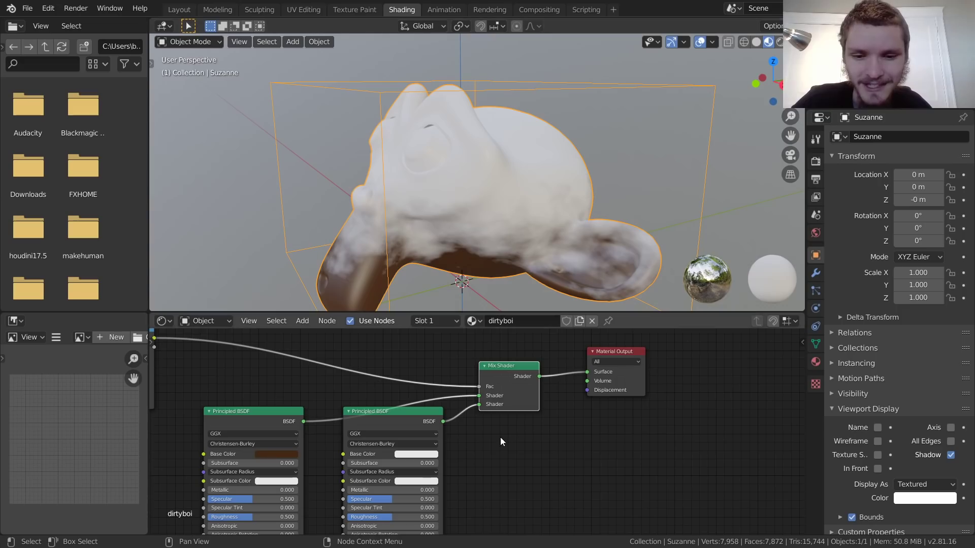
pyautogui.moveTo(501, 437); pyautogui.dragTo(627, 462, button='middle')
pyautogui.hotkey('alt', 's')
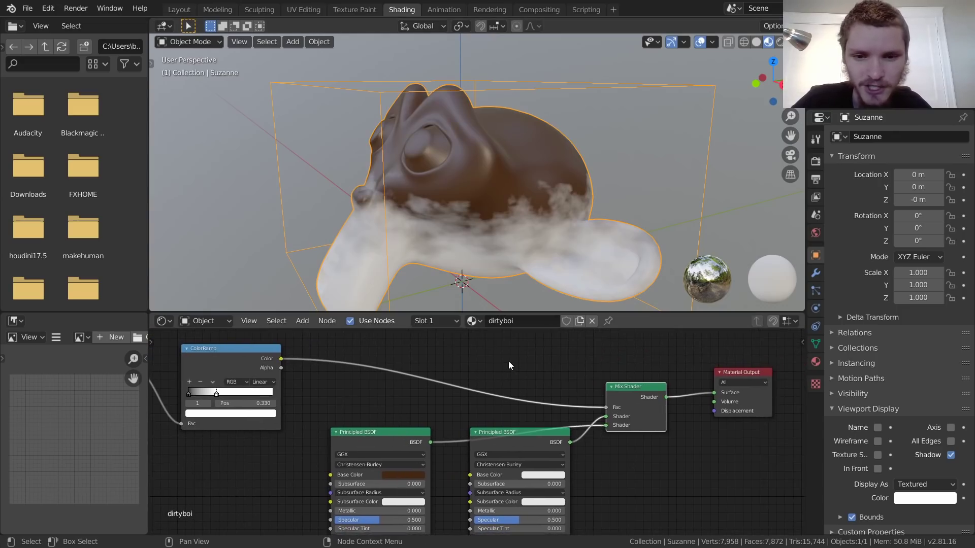
# Insert an Invert node on the link between the ColorRamp and the Mix Shader's Fac input
pyautogui.moveTo(507, 361); pyautogui.dragTo(536, 411, button='middle')
pyautogui.hotkey('shift', 'a')
pyautogui.click(446, 380)
pyautogui.write('invert')
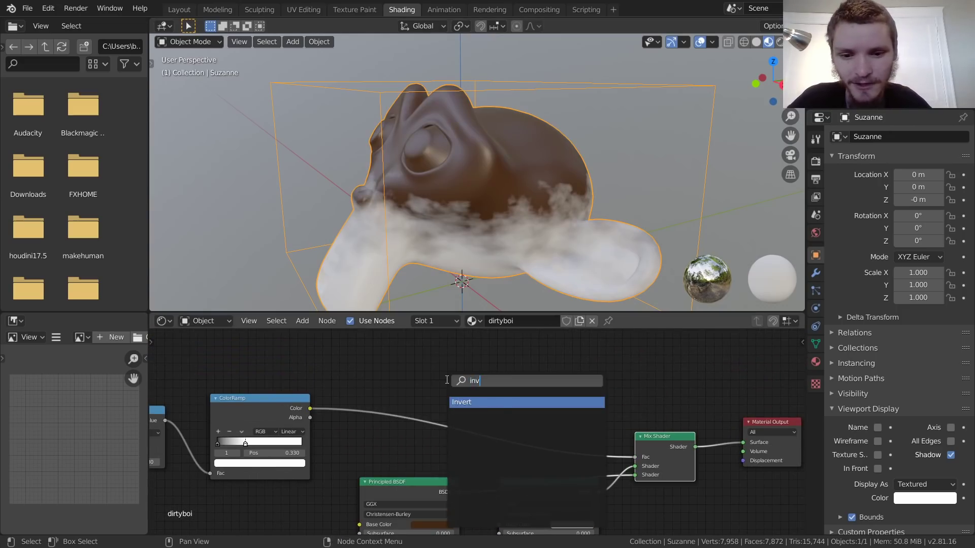
pyautogui.press('Return')
pyautogui.click(428, 421)
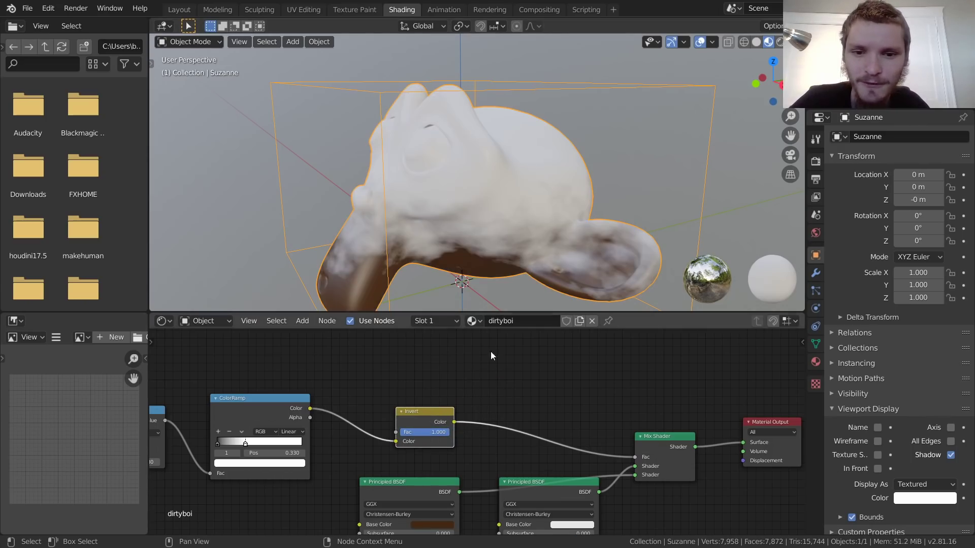
# Raise the brown Principled BSDF's Roughness to 0.856
pyautogui.moveTo(585, 422)
pyautogui.mouseDown(button='middle')
pyautogui.moveTo(553, 402)
pyautogui.moveTo(567, 339)
pyautogui.mouseUp(button='middle')
pyautogui.scroll(2, 416, 439)
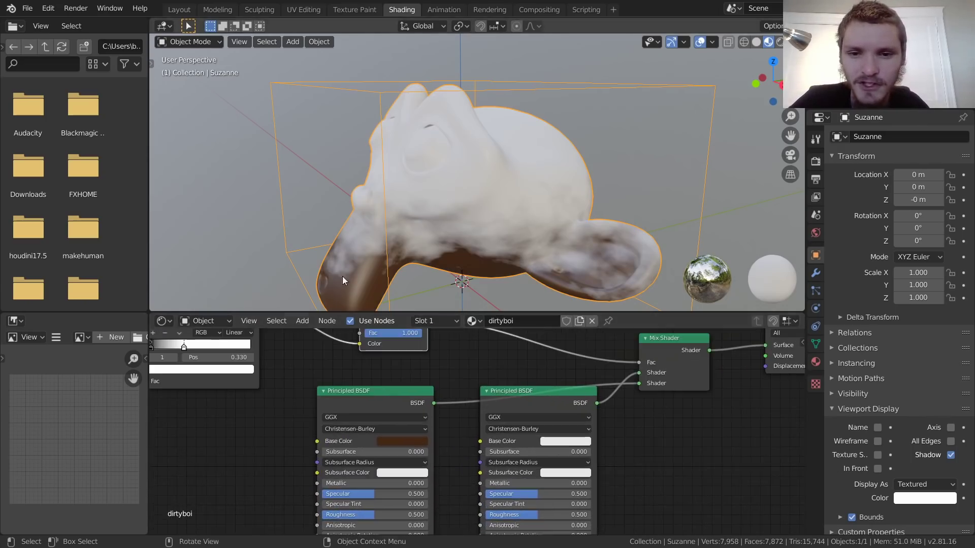
pyautogui.moveTo(449, 471); pyautogui.dragTo(498, 409, button='middle')
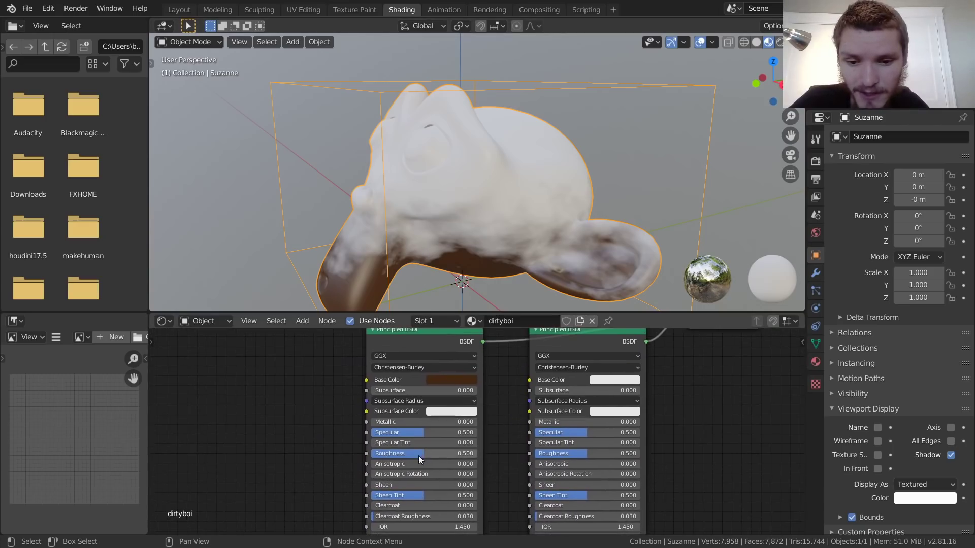
pyautogui.moveTo(422, 456); pyautogui.dragTo(459, 456)
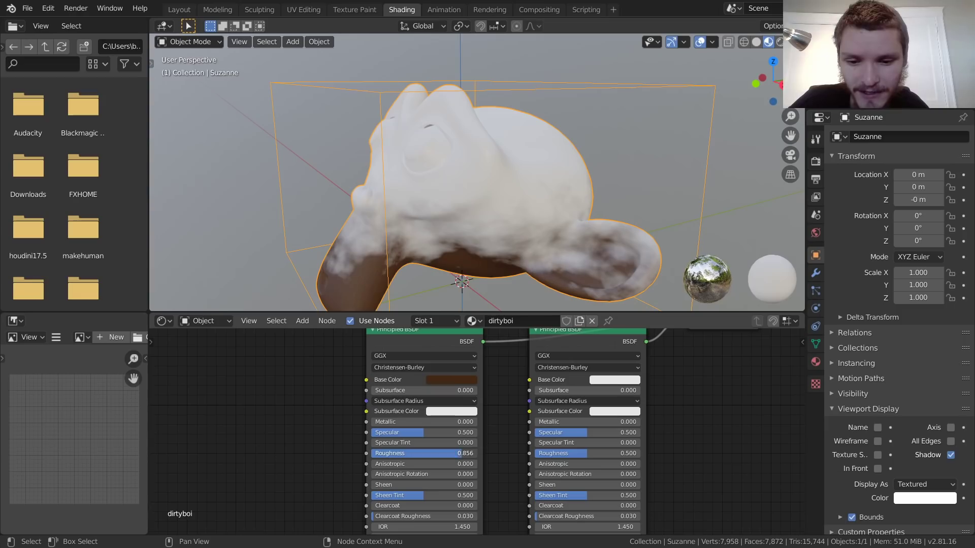
# Set the white Principled BSDF's Metallic to 1.000 and its Roughness to 0.256
pyautogui.moveTo(477, 473); pyautogui.dragTo(583, 373, button='middle')
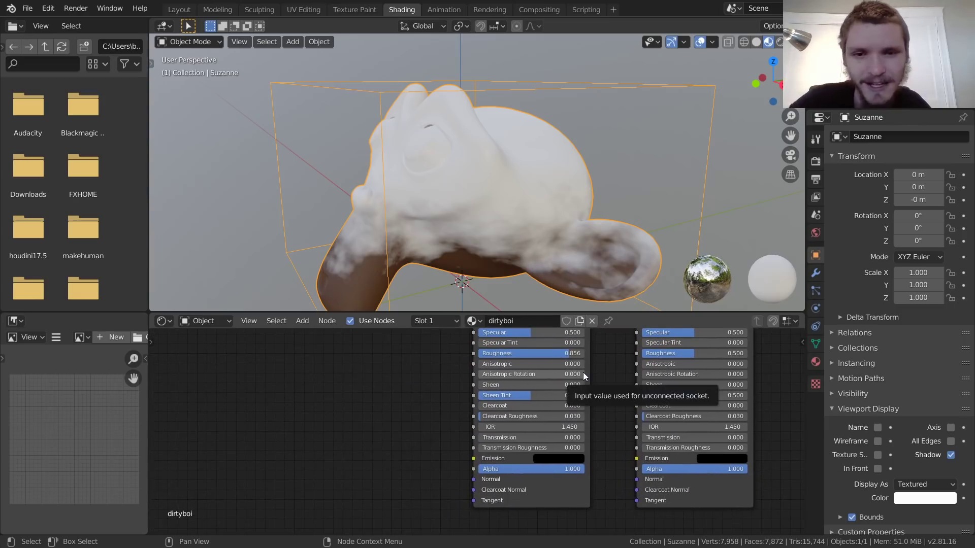
pyautogui.moveTo(583, 373); pyautogui.dragTo(450, 458, button='middle')
pyautogui.moveTo(537, 424); pyautogui.dragTo(527, 454)
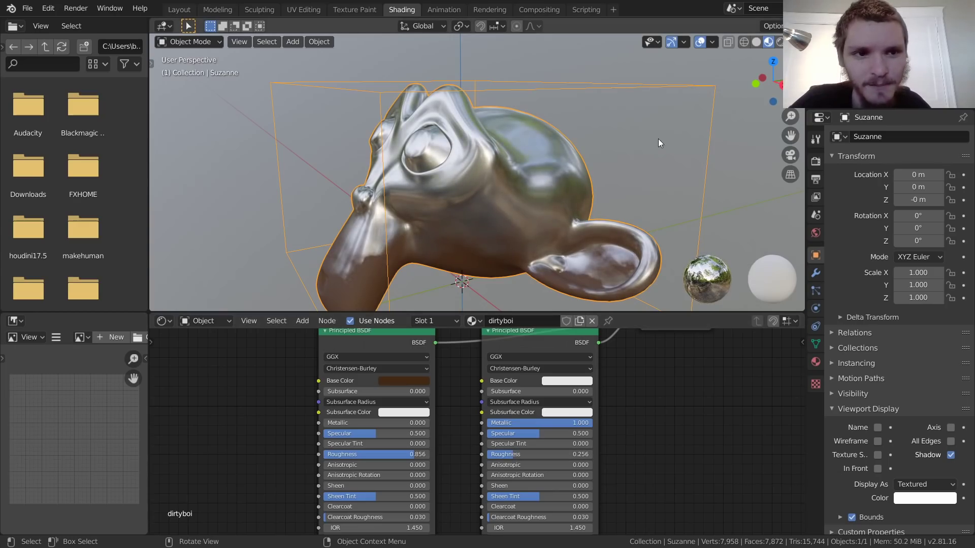
# Switch the 3D viewport to rendered shading and set the render engine to Cycles
pyautogui.click(780, 42)
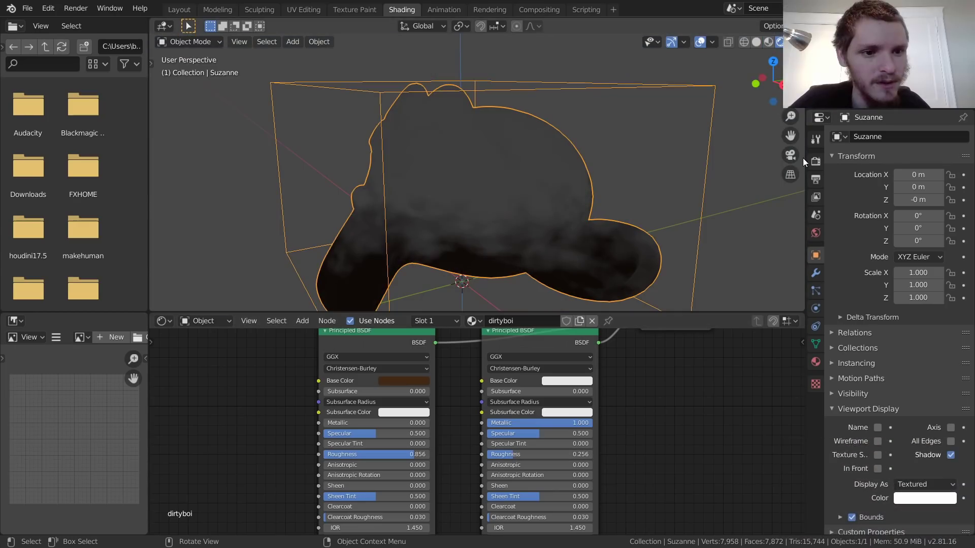
pyautogui.click(815, 161)
pyautogui.click(908, 179)
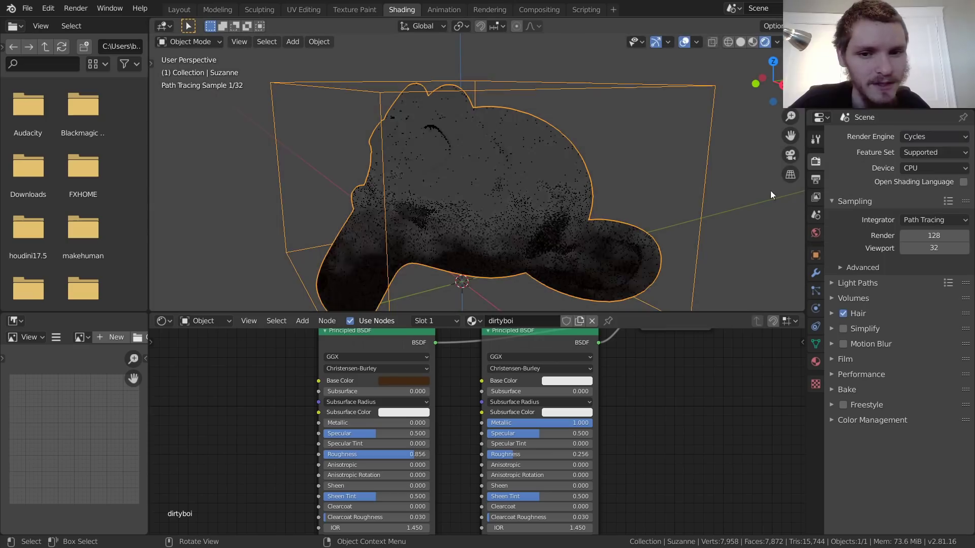
pyautogui.scroll(-1, 507, 188)
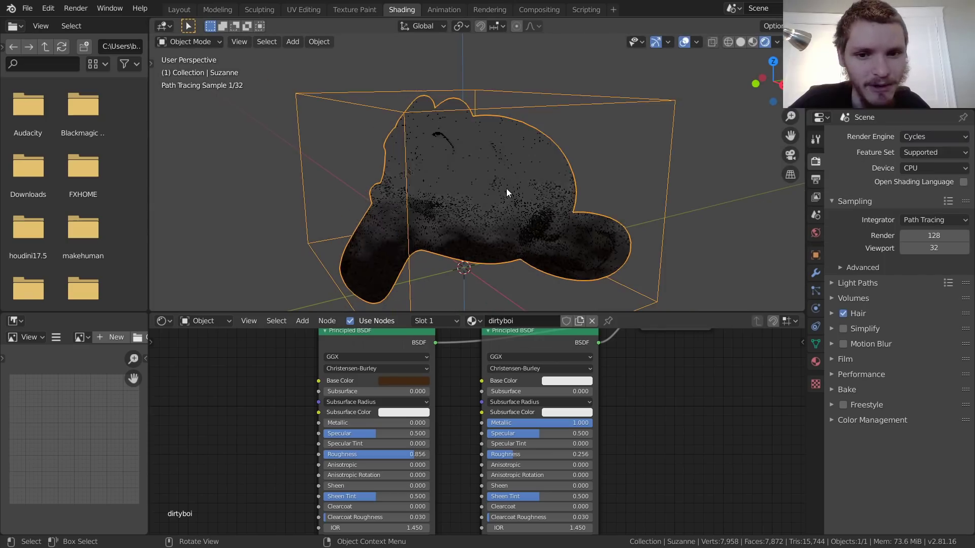
# Light the World with an environment texture feeding the Background node, loading approaching_storm_2k.hdr from the HDRIS folder
pyautogui.click(204, 321)
pyautogui.click(206, 348)
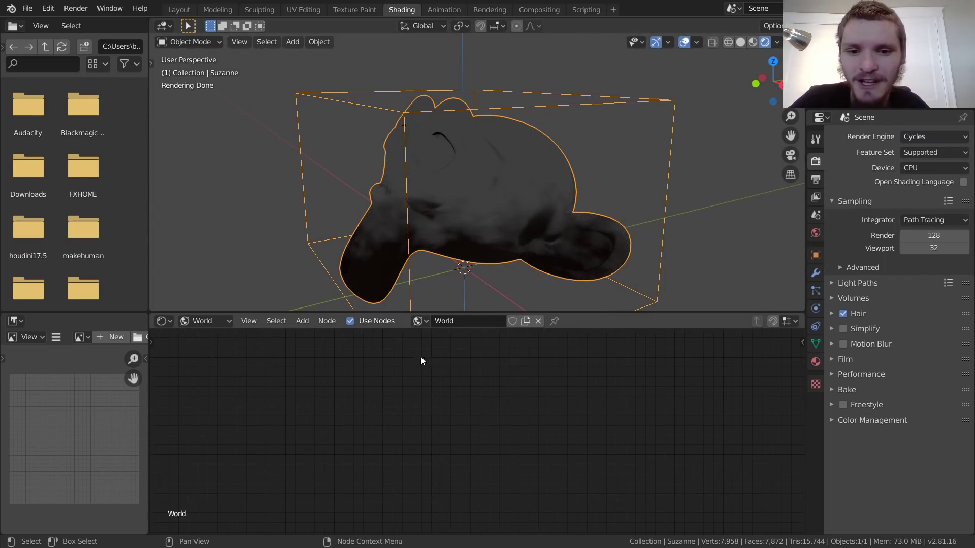
pyautogui.press('Home')
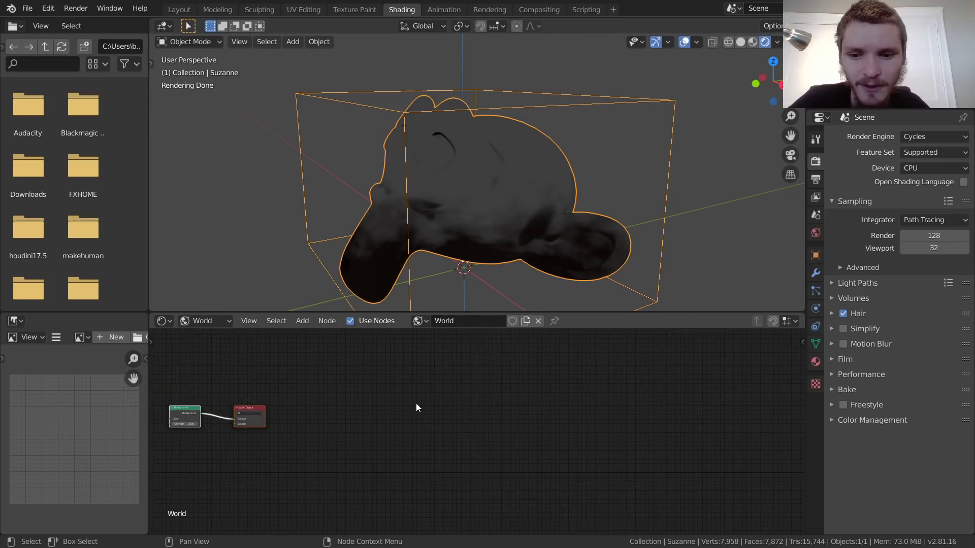
pyautogui.click(532, 410)
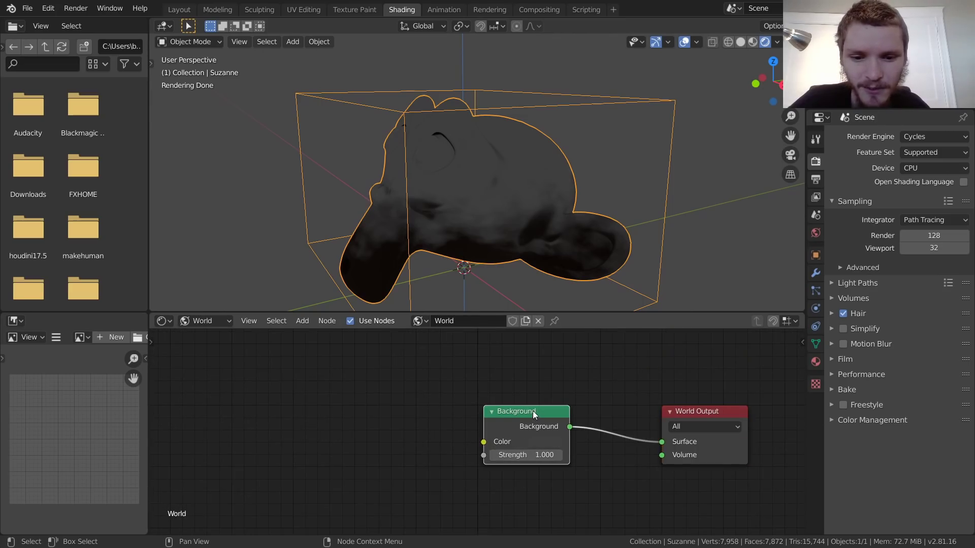
pyautogui.hotkey('ctrl', 't')
pyautogui.click(486, 419)
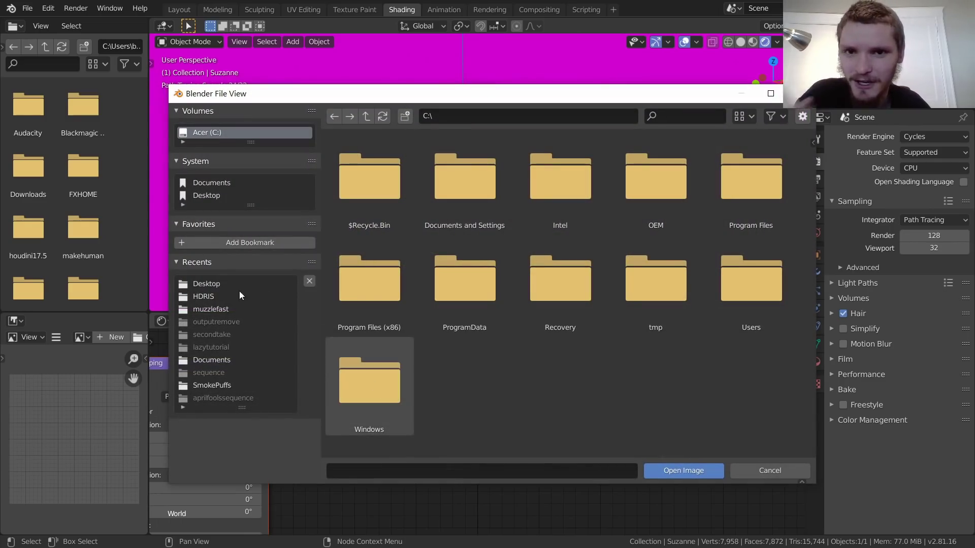
pyautogui.click(212, 296)
pyautogui.doubleClick(445, 175)
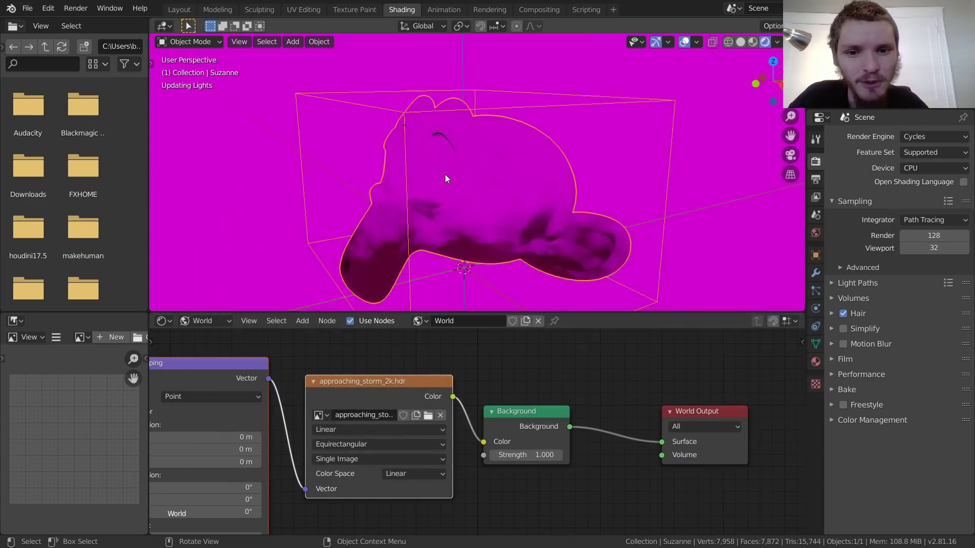
# Enable the transparent film background and hide the viewport overlays
pyautogui.click(843, 359)
pyautogui.click(851, 449)
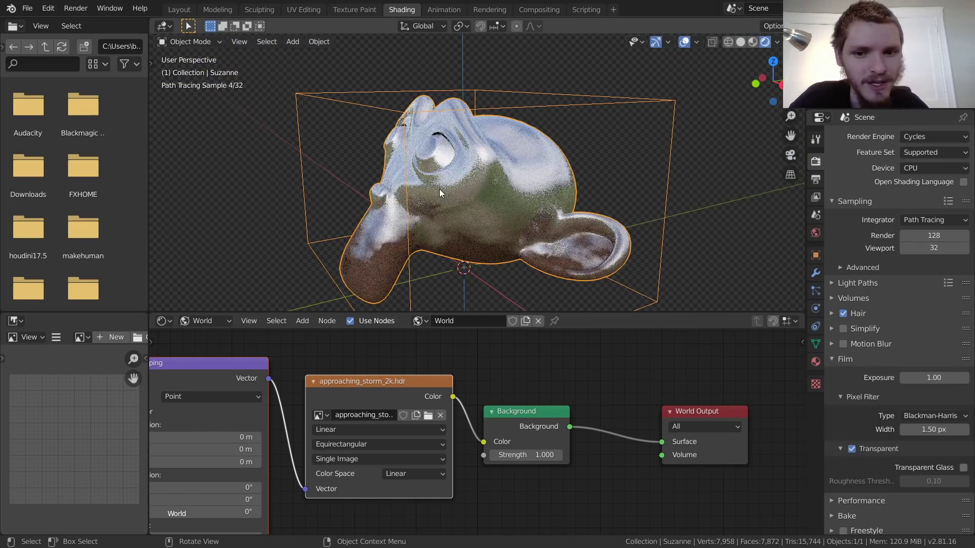
pyautogui.scroll(-2, 457, 184)
pyautogui.click(684, 42)
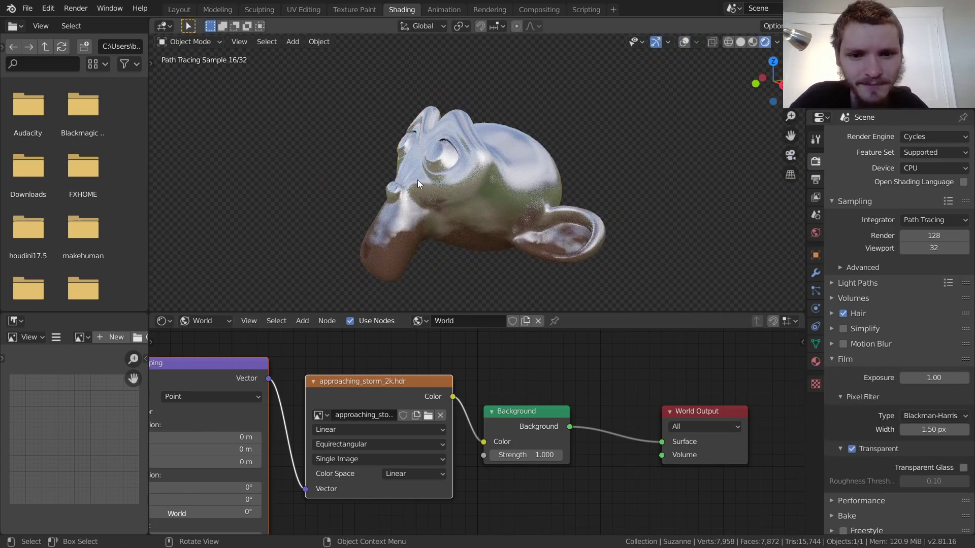
pyautogui.moveTo(417, 180)
pyautogui.mouseDown(button='middle')
pyautogui.moveTo(482, 222)
pyautogui.moveTo(491, 169)
pyautogui.mouseUp(button='middle')
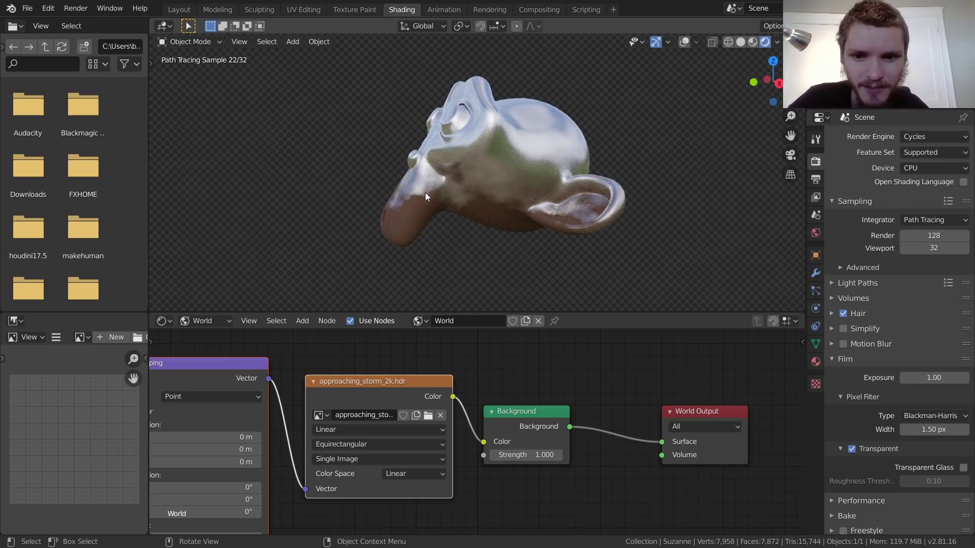
pyautogui.moveTo(424, 193)
pyautogui.mouseDown(button='middle')
pyautogui.moveTo(410, 282)
pyautogui.moveTo(520, 227)
pyautogui.mouseUp(button='middle')
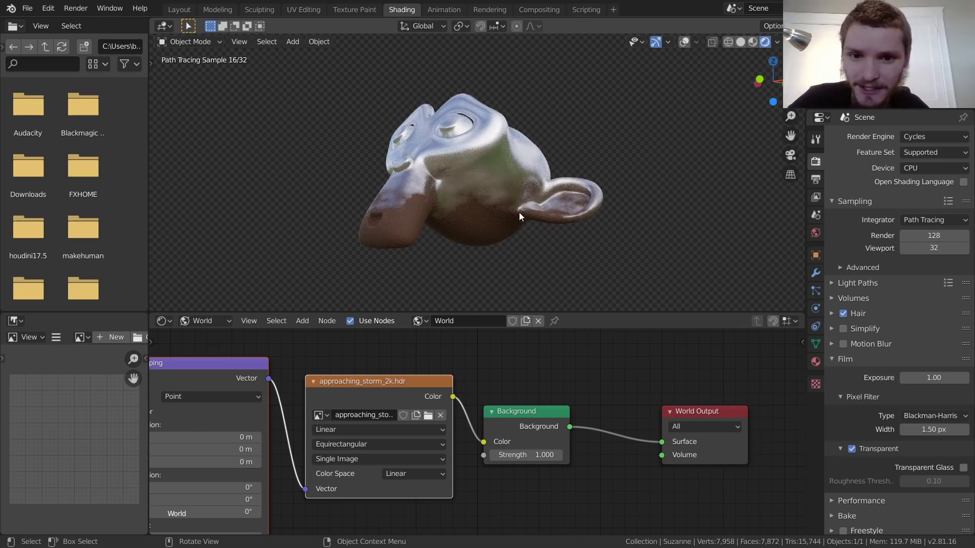
# Return the node editor from the World nodes to the object's dirtyboi material
pyautogui.click(203, 320)
pyautogui.click(202, 340)
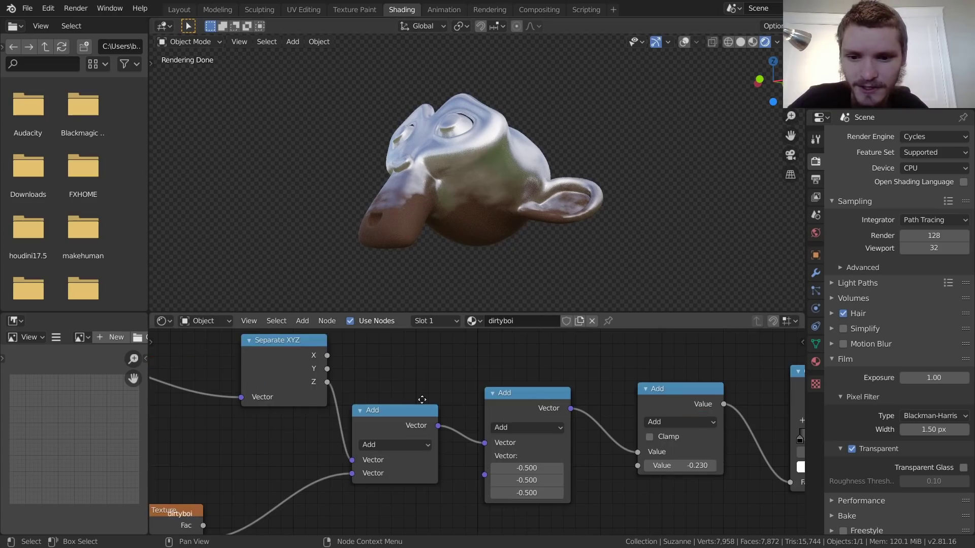
pyautogui.moveTo(421, 400); pyautogui.dragTo(479, 396, button='middle')
pyautogui.scroll(-14, 479, 394)
pyautogui.moveTo(562, 408); pyautogui.dragTo(515, 410, button='middle')
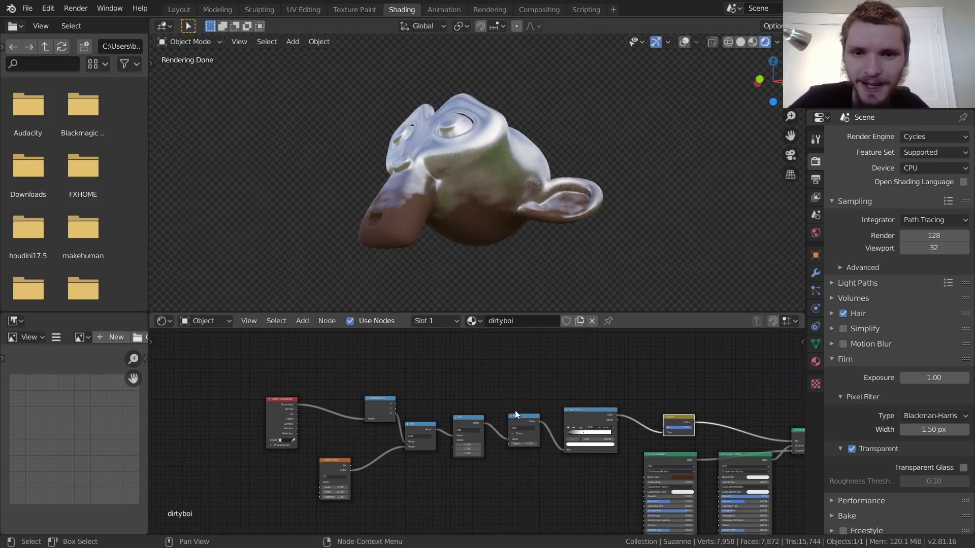
pyautogui.moveTo(513, 132); pyautogui.dragTo(477, 170, button='middle')
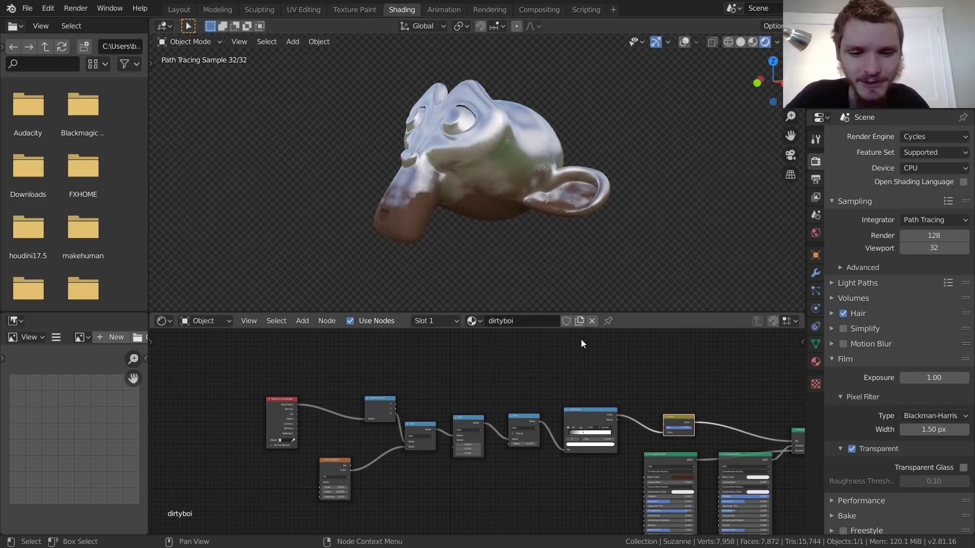
# Set the value of the Add node just before the ColorRamp to -0.510 to raise the dirt level
pyautogui.scroll(2, 564, 400)
pyautogui.scroll(2, 565, 400)
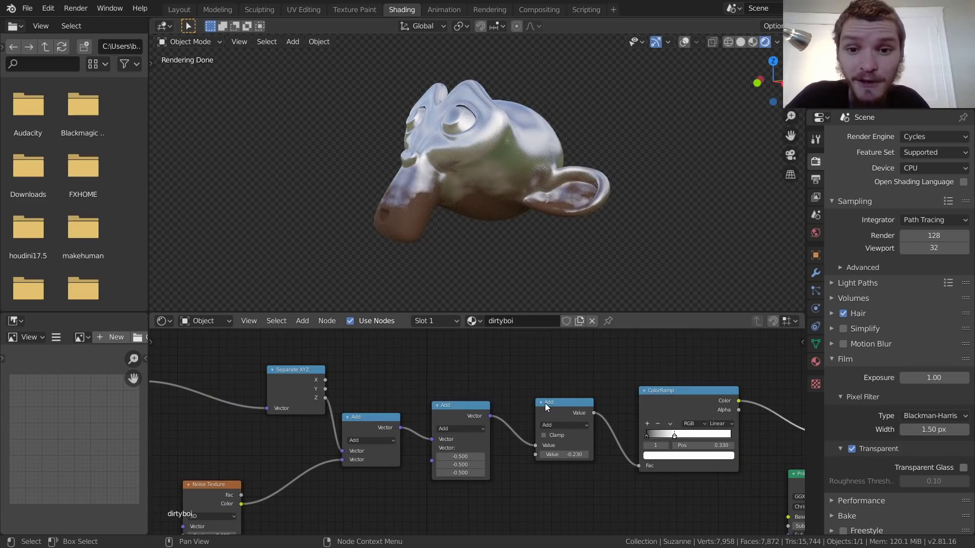
pyautogui.moveTo(290, 460); pyautogui.dragTo(417, 404, button='middle')
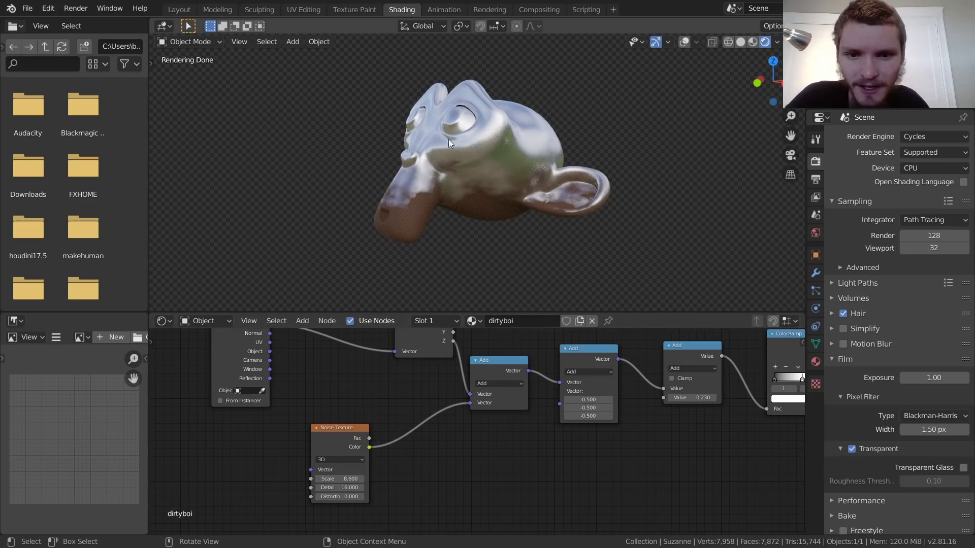
pyautogui.scroll(2, 493, 149)
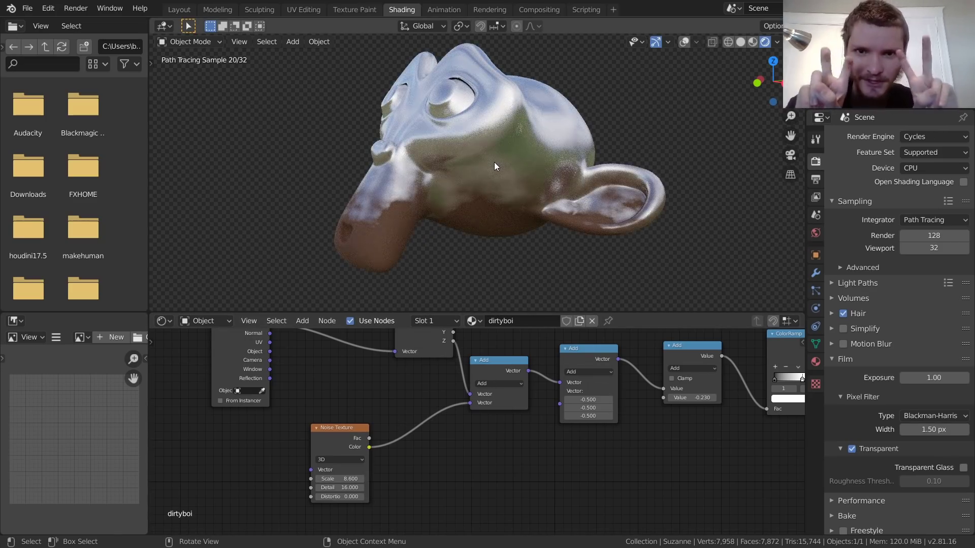
pyautogui.moveTo(538, 357); pyautogui.dragTo(355, 359, button='middle')
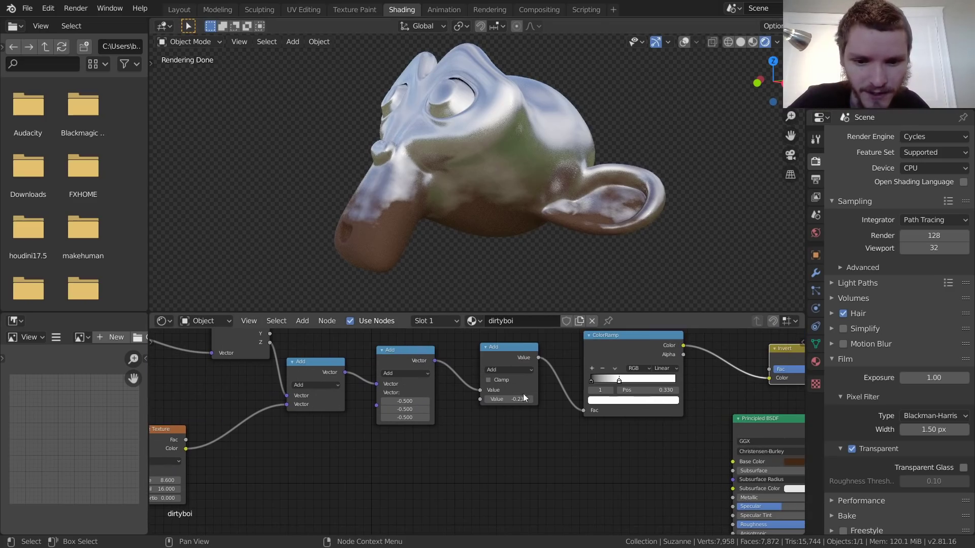
pyautogui.moveTo(523, 399)
pyautogui.mouseDown()
pyautogui.moveTo(543, 399)
pyautogui.moveTo(516, 399)
pyautogui.mouseUp()
# Try a Noise Texture Scale of 9.800
pyautogui.moveTo(288, 453); pyautogui.dragTo(485, 423, button='middle')
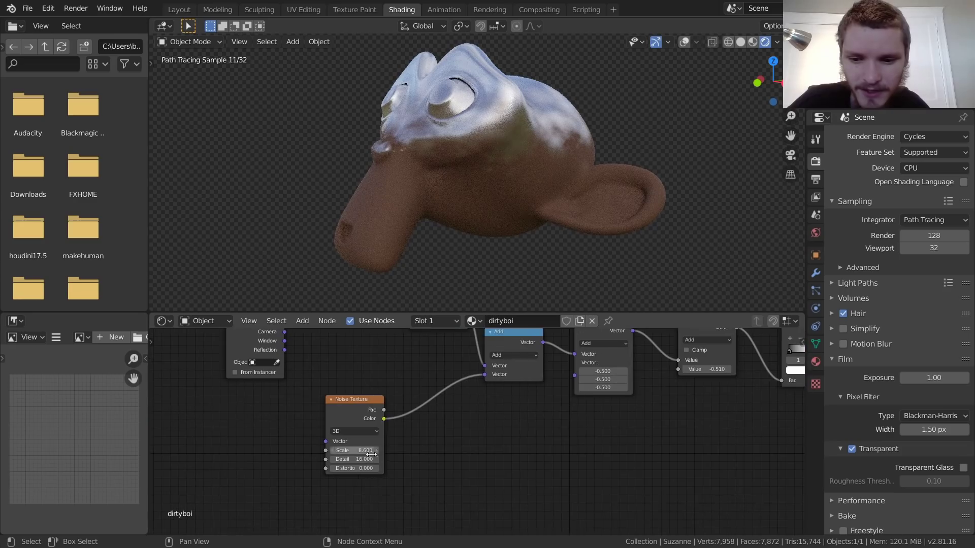
pyautogui.moveTo(356, 451); pyautogui.dragTo(376, 450)
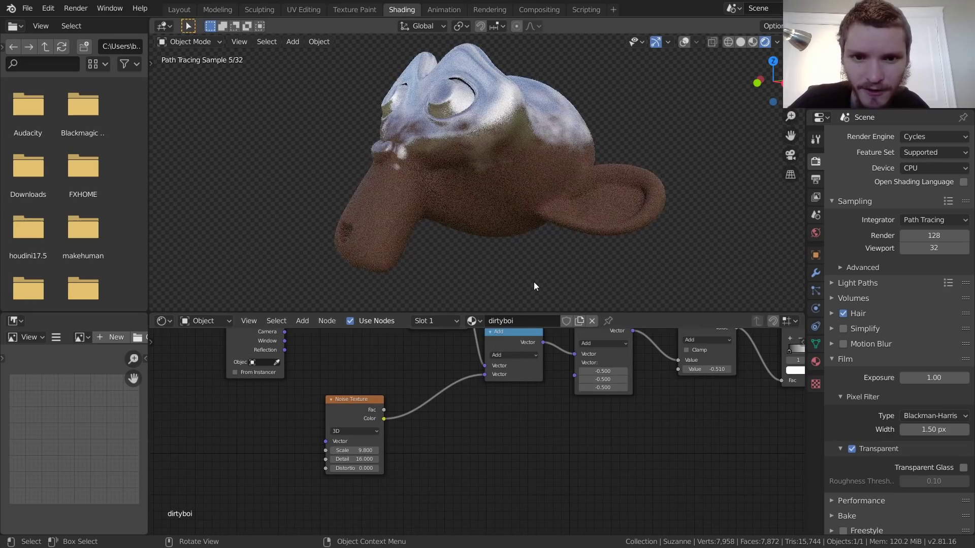
pyautogui.moveTo(583, 416); pyautogui.dragTo(452, 430, button='middle')
pyautogui.scroll(-3, 452, 431)
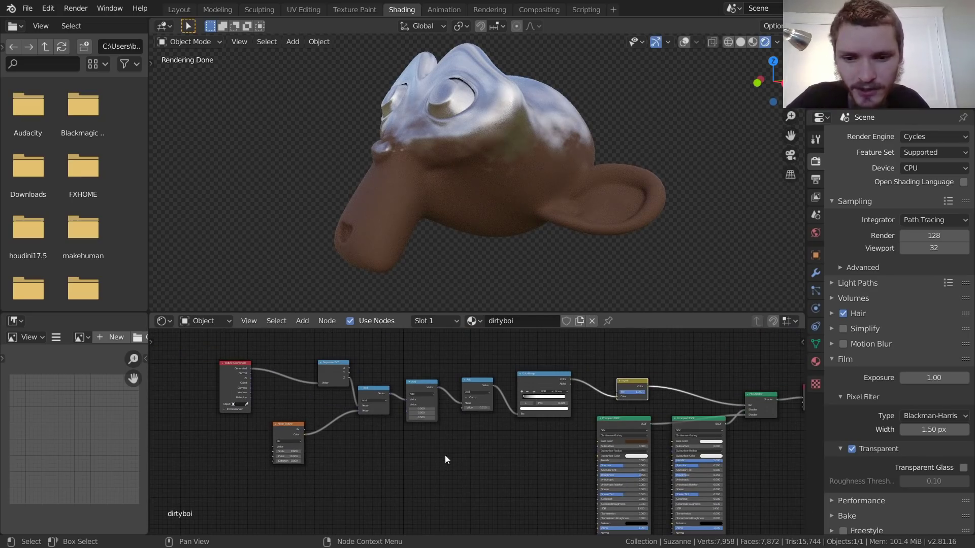
# Move the Invert node close beside the ColorRamp
pyautogui.moveTo(466, 445); pyautogui.dragTo(494, 440, button='middle')
pyautogui.moveTo(580, 485); pyautogui.dragTo(480, 421)
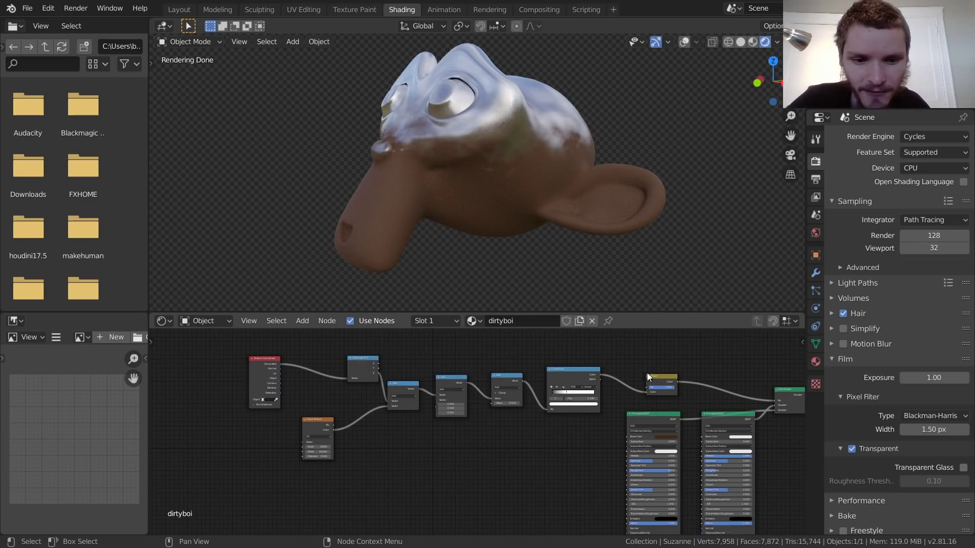
pyautogui.moveTo(659, 380); pyautogui.dragTo(628, 374)
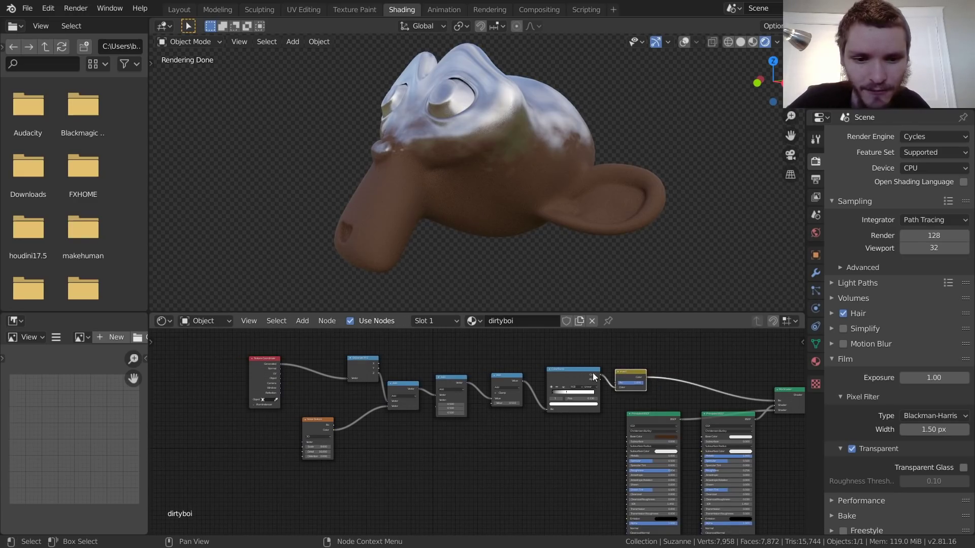
# Group all the mask nodes from Texture Coordinate and Noise Texture through to Invert into one node group
pyautogui.scroll(-1, 592, 373)
pyautogui.moveTo(612, 342); pyautogui.dragTo(298, 419)
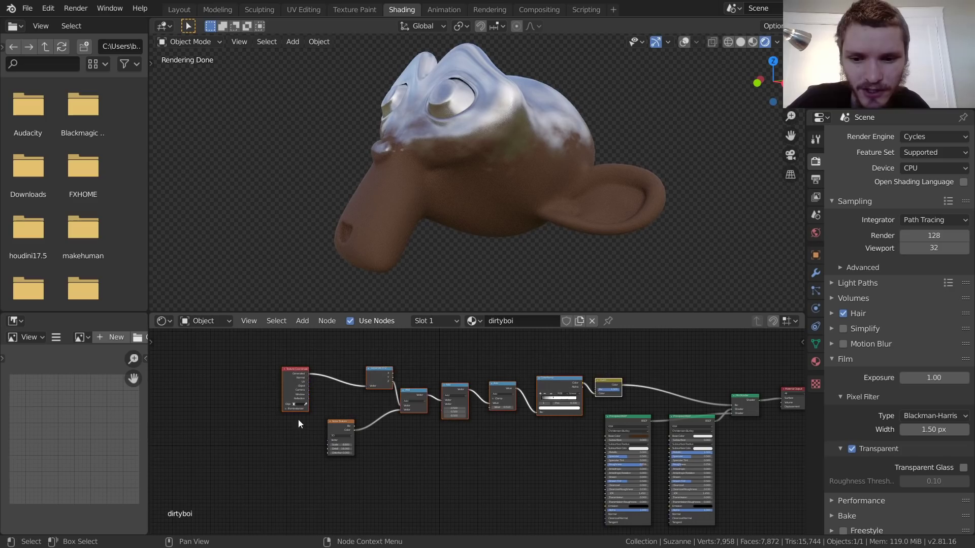
pyautogui.click(348, 421)
pyautogui.scroll(1, 355, 420)
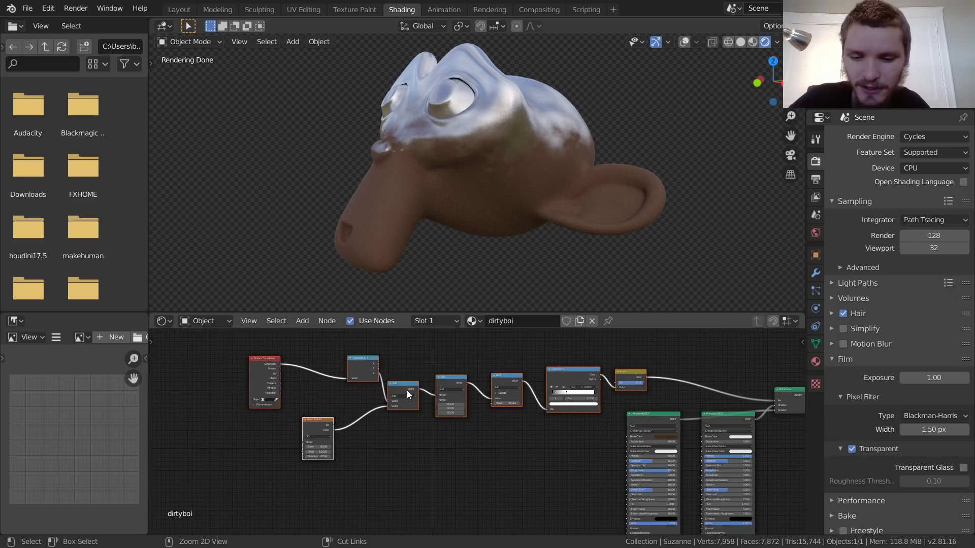
pyautogui.hotkey('ctrl', 'g')
pyautogui.scroll(3, 305, 464)
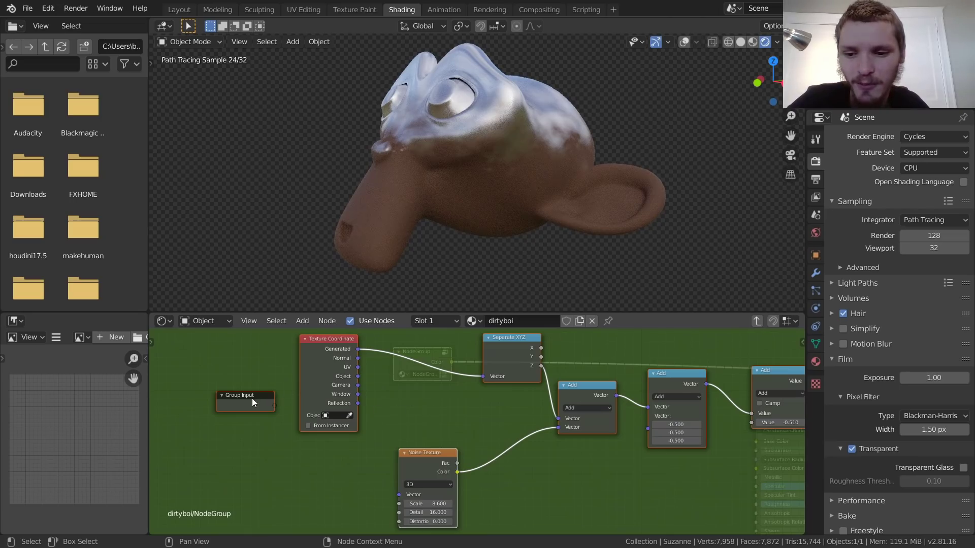
# Expose the Noise Texture's Scale and Detail and the last Add node's Value as group inputs, and leave the group
pyautogui.click(251, 398)
pyautogui.moveTo(255, 401); pyautogui.dragTo(286, 509)
pyautogui.moveTo(363, 471); pyautogui.dragTo(295, 420, button='middle')
pyautogui.moveTo(236, 463); pyautogui.dragTo(330, 452)
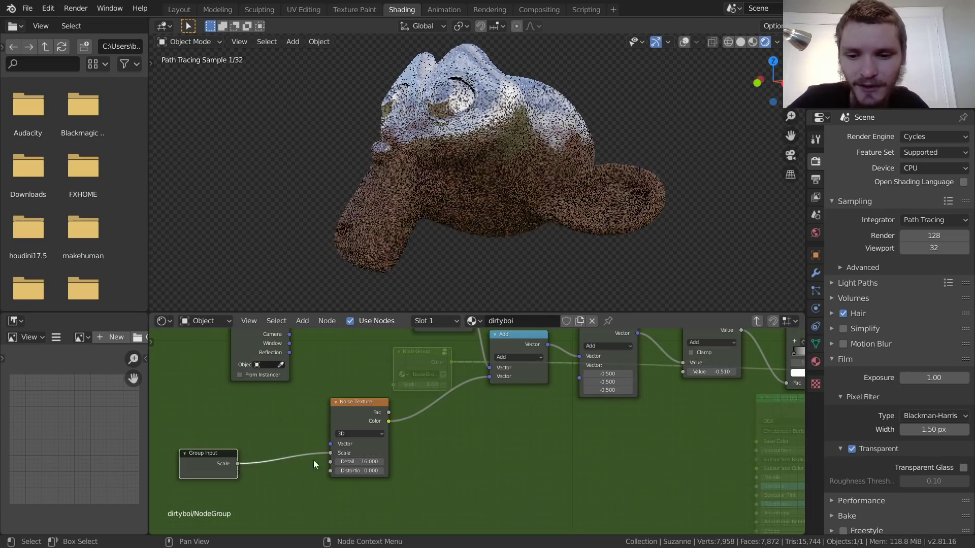
pyautogui.moveTo(237, 472); pyautogui.dragTo(643, 384)
pyautogui.scroll(-1, 305, 461)
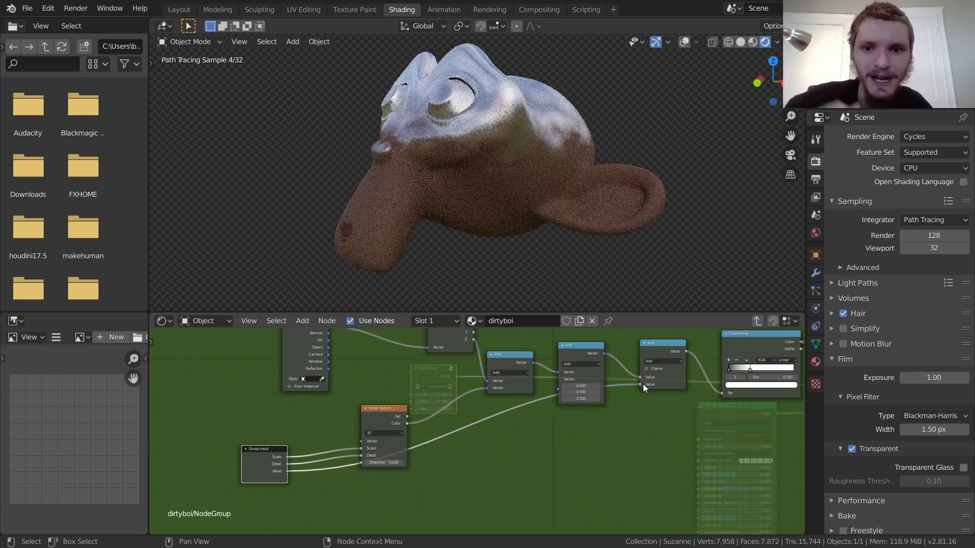
pyautogui.click(757, 319)
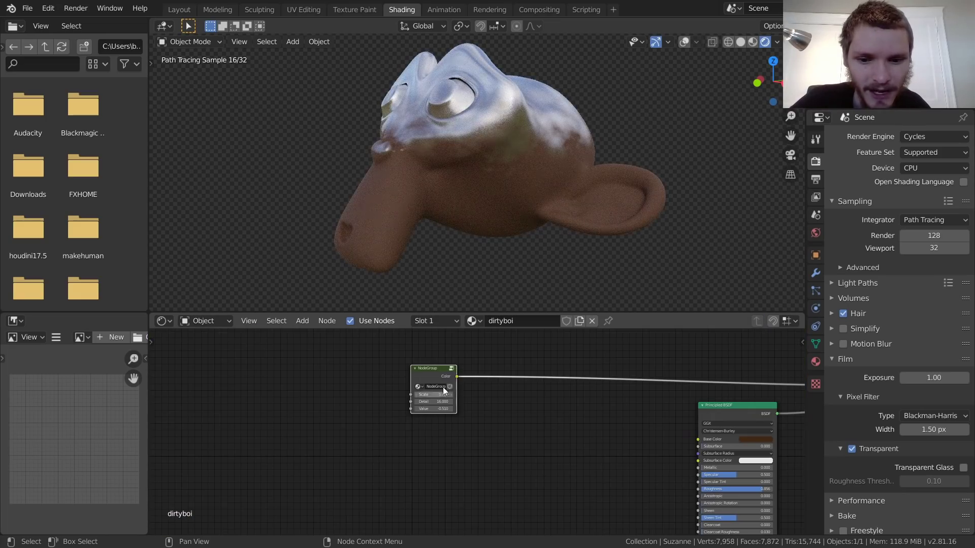
# Move the node group just above the brown Principled BSDF
pyautogui.moveTo(444, 377); pyautogui.dragTo(710, 358)
pyautogui.moveTo(710, 360); pyautogui.dragTo(481, 399, button='middle')
pyautogui.moveTo(481, 400); pyautogui.dragTo(497, 388)
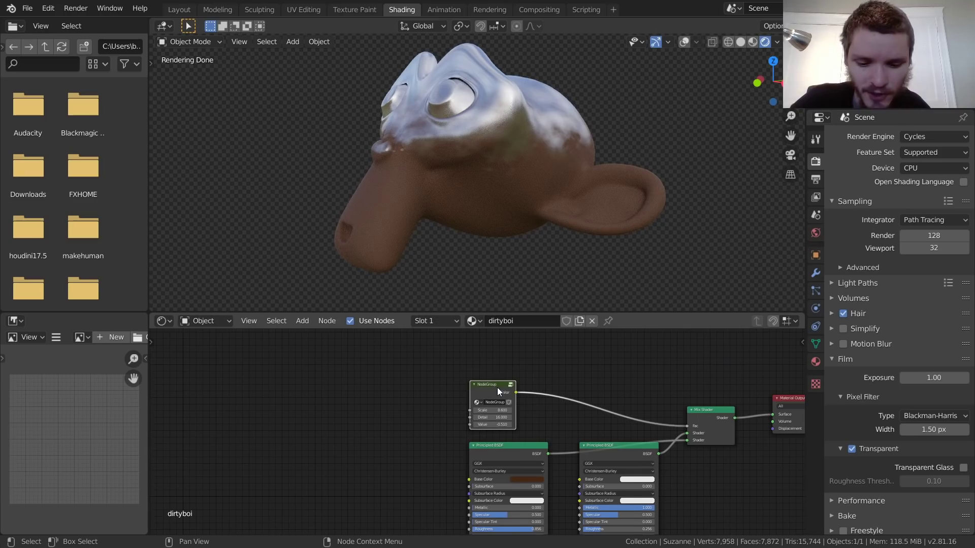
# Rename the group node as dirt
pyautogui.press('n')
pyautogui.click(744, 356)
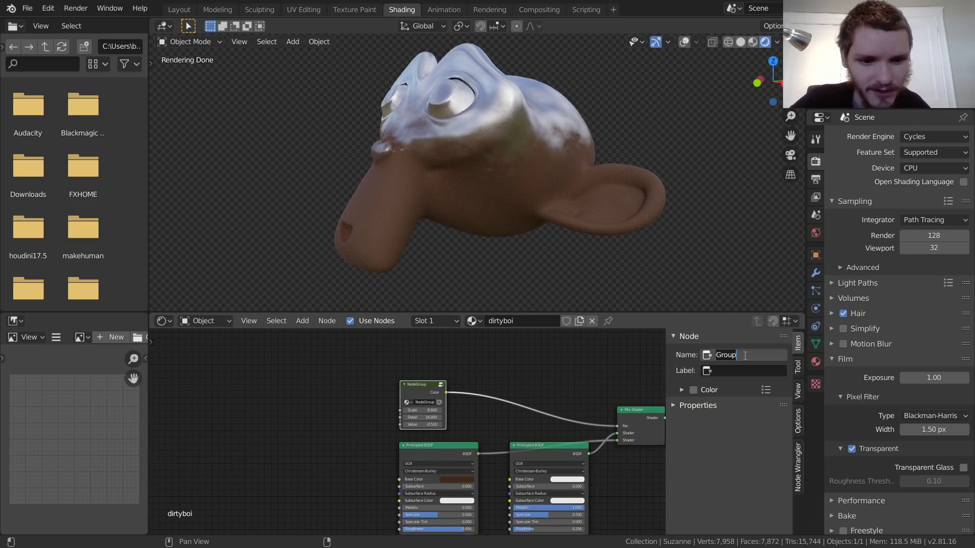
pyautogui.write('dirt')
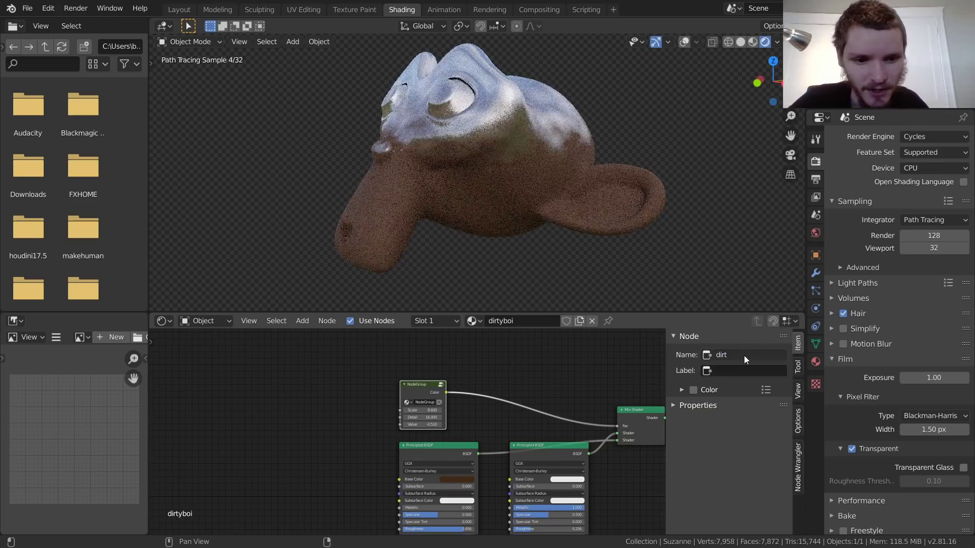
# Confirm the group node's name and set its label to dirt
pyautogui.press('Return')
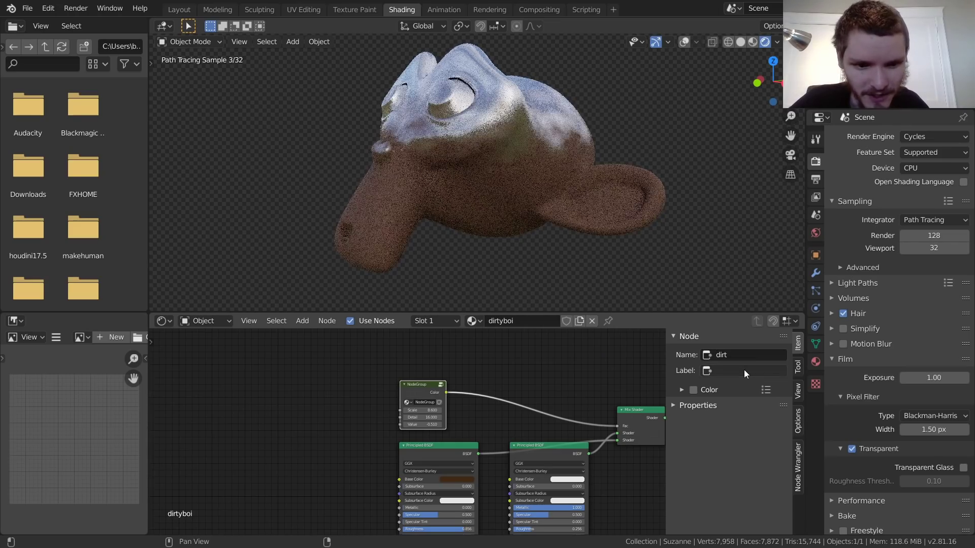
pyautogui.click(744, 370)
pyautogui.write('dirt')
pyautogui.press('Return')
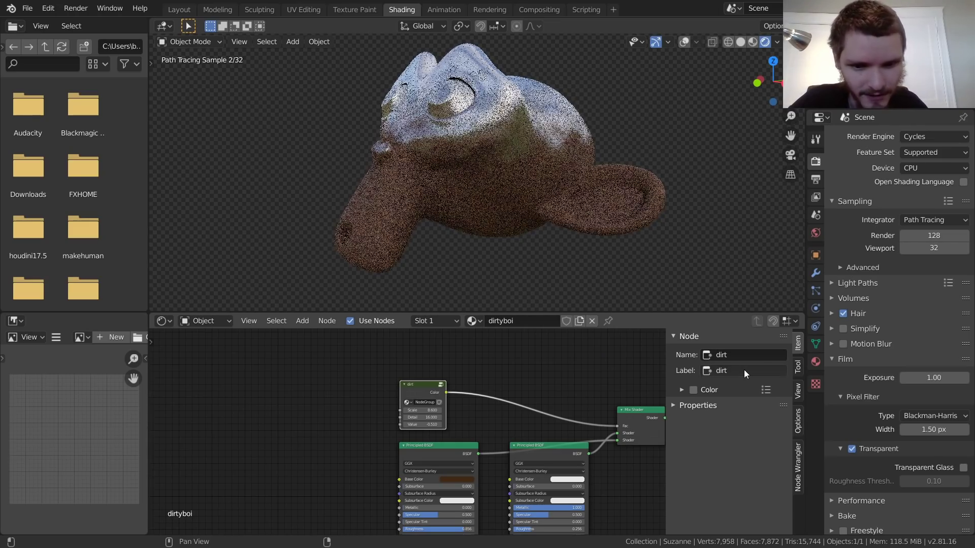
# Enter the dirt node group to look over its internal nodes, and return to the main material
pyautogui.scroll(2, 394, 403)
pyautogui.moveTo(412, 367); pyautogui.dragTo(289, 379, button='middle')
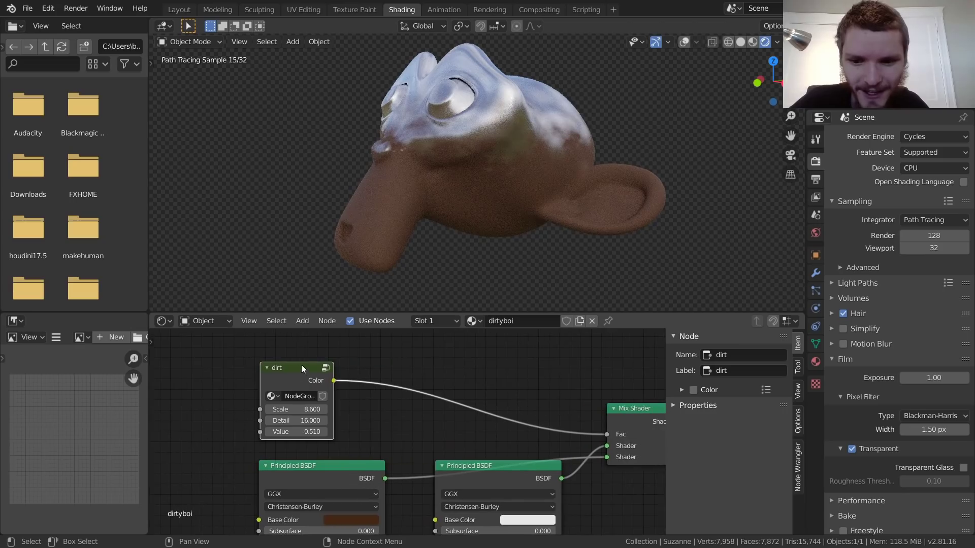
pyautogui.click(327, 369)
pyautogui.scroll(-5, 418, 409)
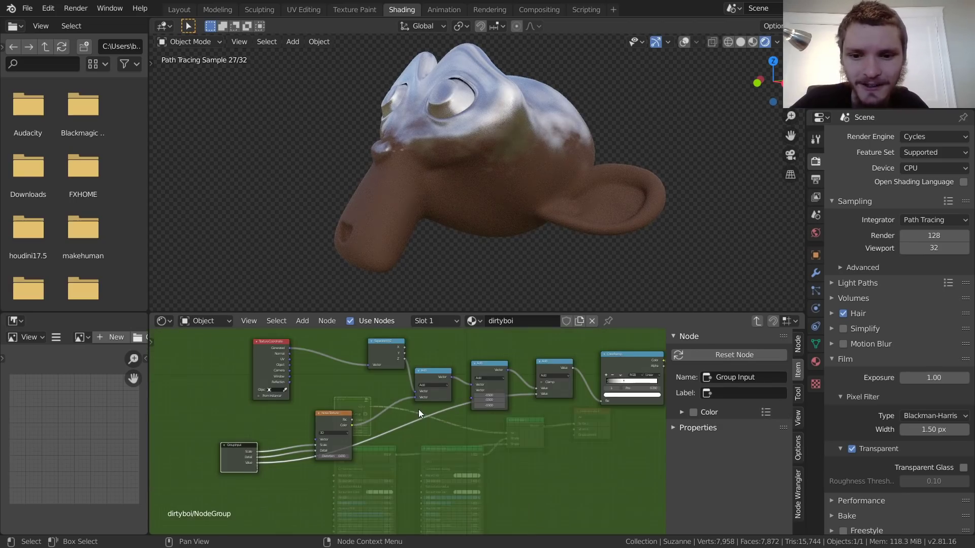
pyautogui.click(757, 321)
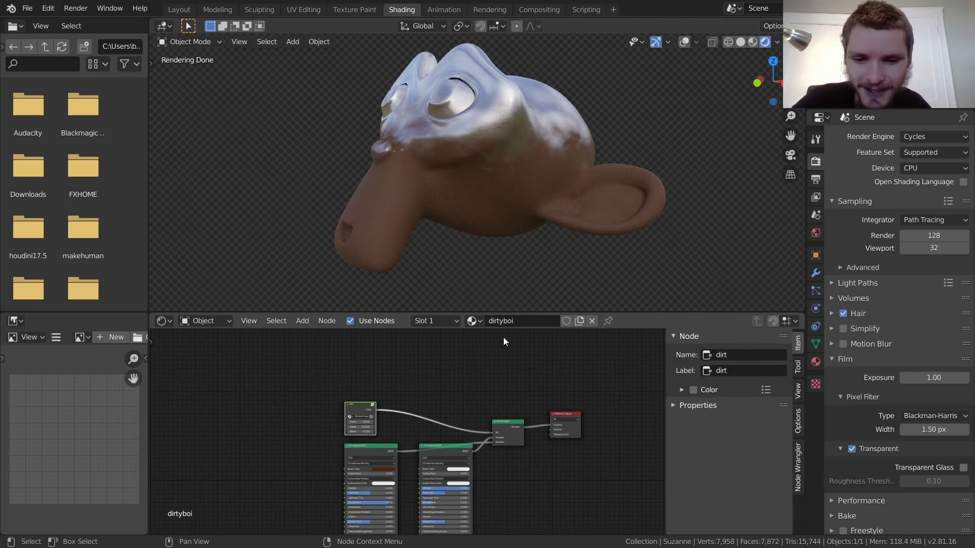
# Set the dirt group's Value input to -0.310
pyautogui.scroll(4, 468, 364)
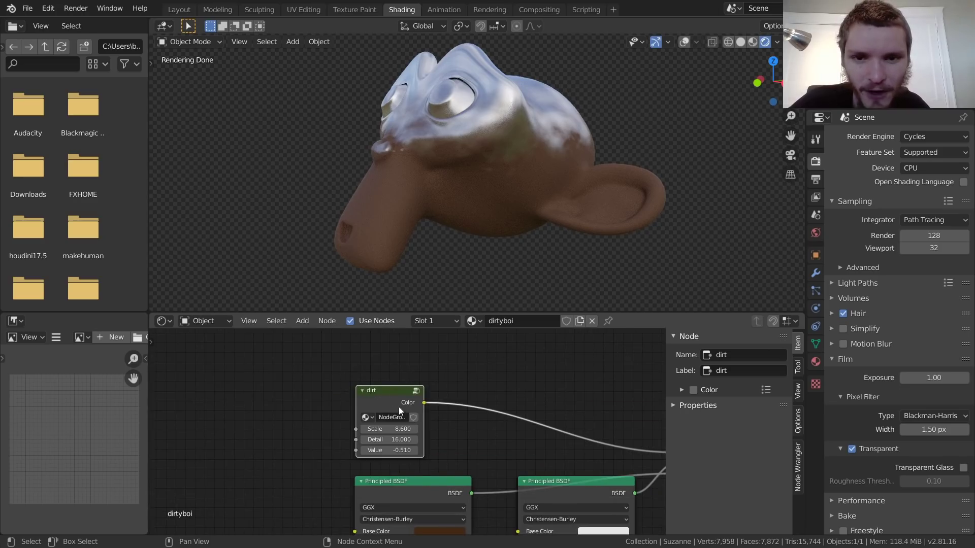
pyautogui.scroll(1, 395, 413)
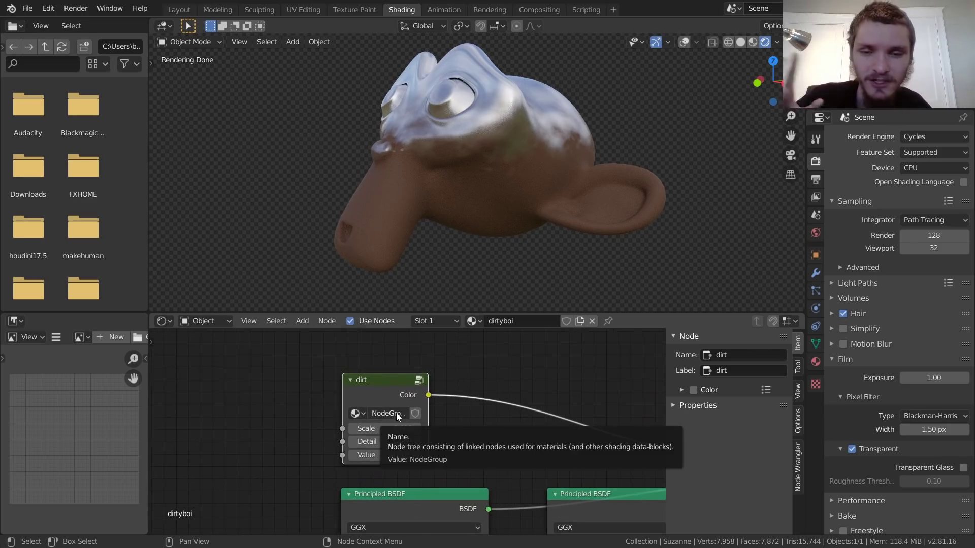
pyautogui.moveTo(383, 455)
pyautogui.mouseDown()
pyautogui.moveTo(375, 454)
pyautogui.moveTo(419, 455)
pyautogui.moveTo(358, 445)
pyautogui.moveTo(388, 445)
pyautogui.mouseUp()
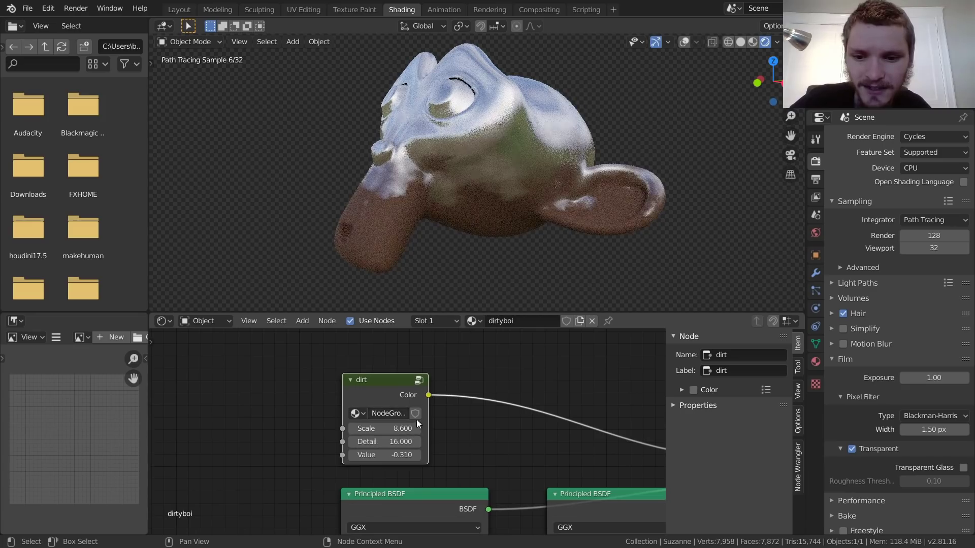
# Spread the two Principled BSDF nodes apart, shifting the brown one left and the white metallic one slightly down
pyautogui.scroll(-3, 502, 445)
pyautogui.moveTo(511, 441); pyautogui.dragTo(364, 370, button='middle')
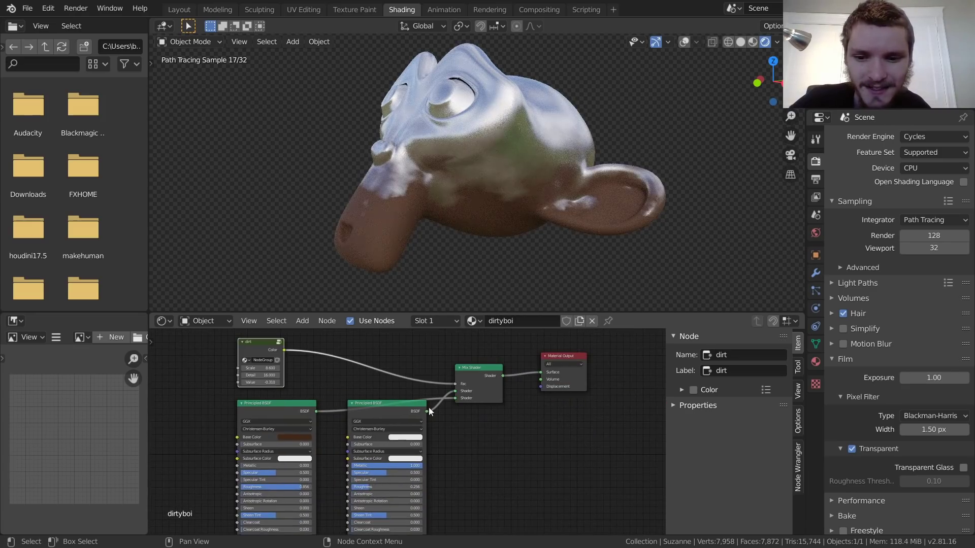
pyautogui.moveTo(294, 419); pyautogui.dragTo(269, 420)
pyautogui.click(381, 409)
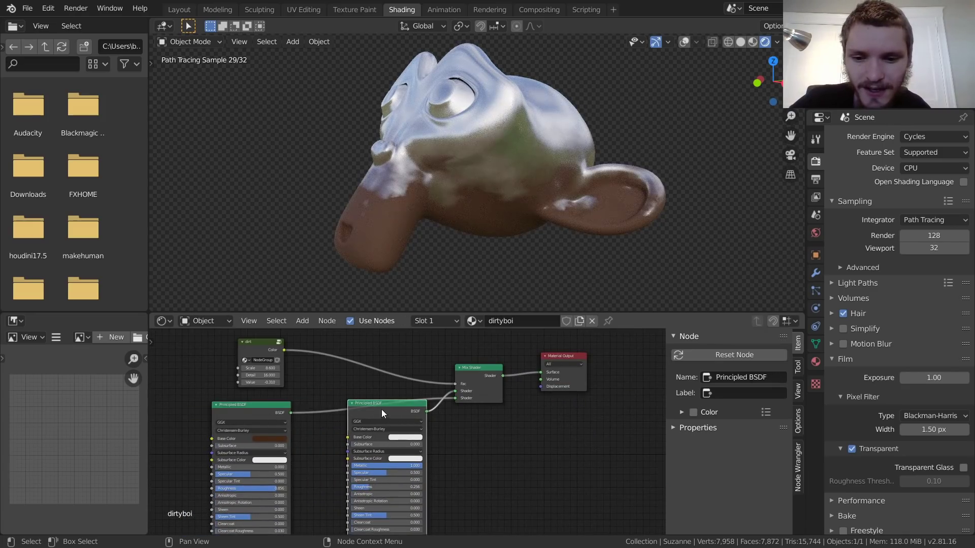
pyautogui.moveTo(382, 410); pyautogui.dragTo(386, 428)
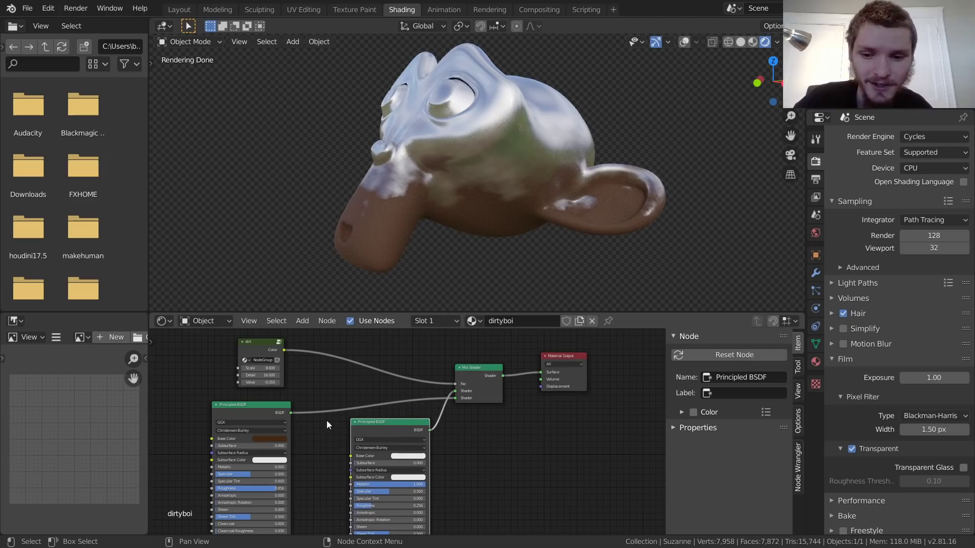